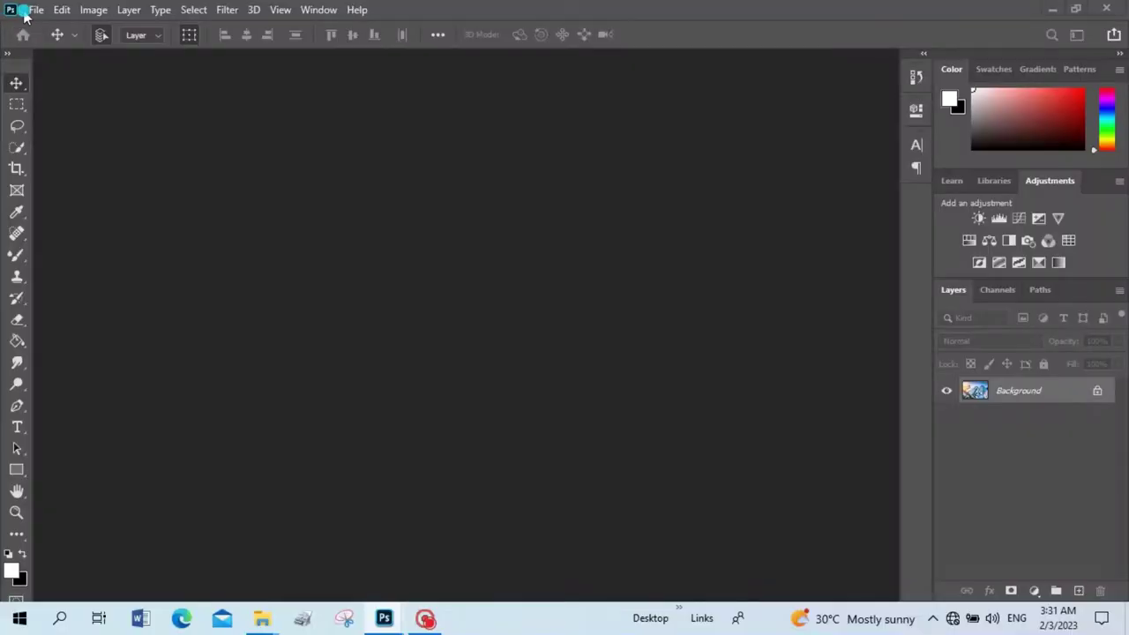
- Create a new A4 portrait document from the Print presets at 300 ppi
{"action": "left_click", "coordinate": [35, 10]}
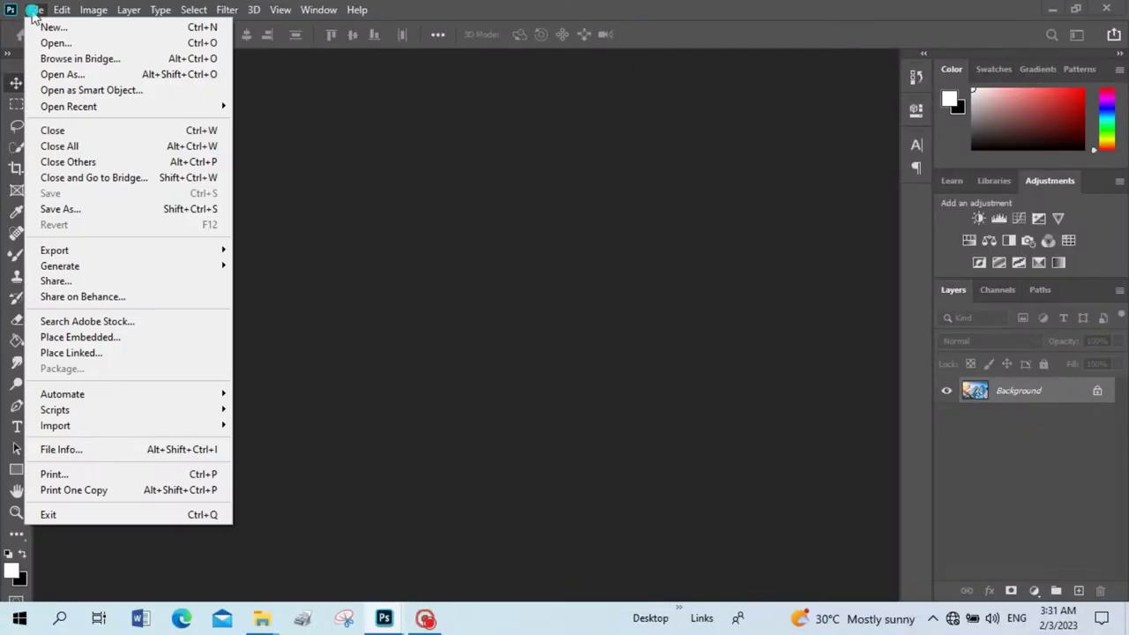
{"action": "left_click", "coordinate": [48, 27]}
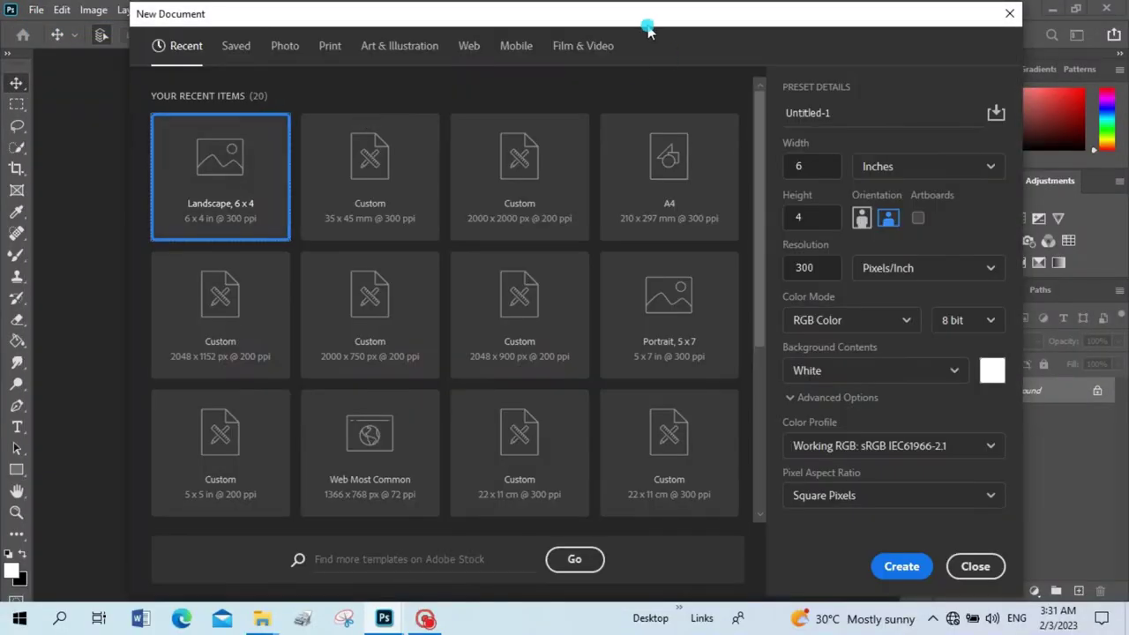
{"action": "left_click_drag", "start_coordinate": [645, 26], "coordinate": [643, 25]}
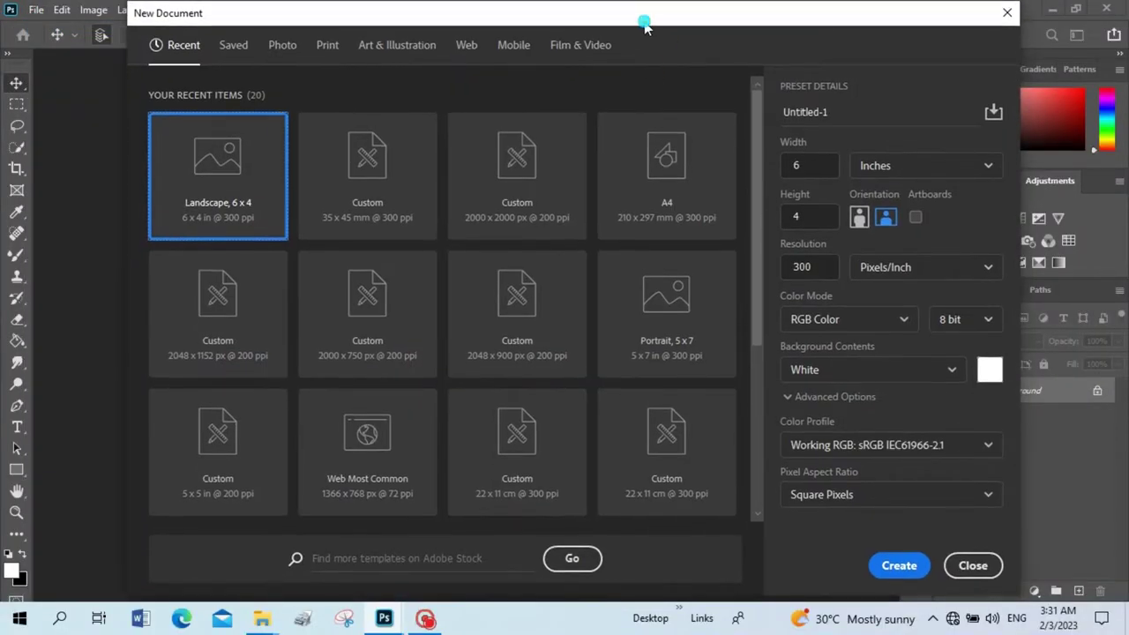
{"action": "left_click", "coordinate": [327, 46]}
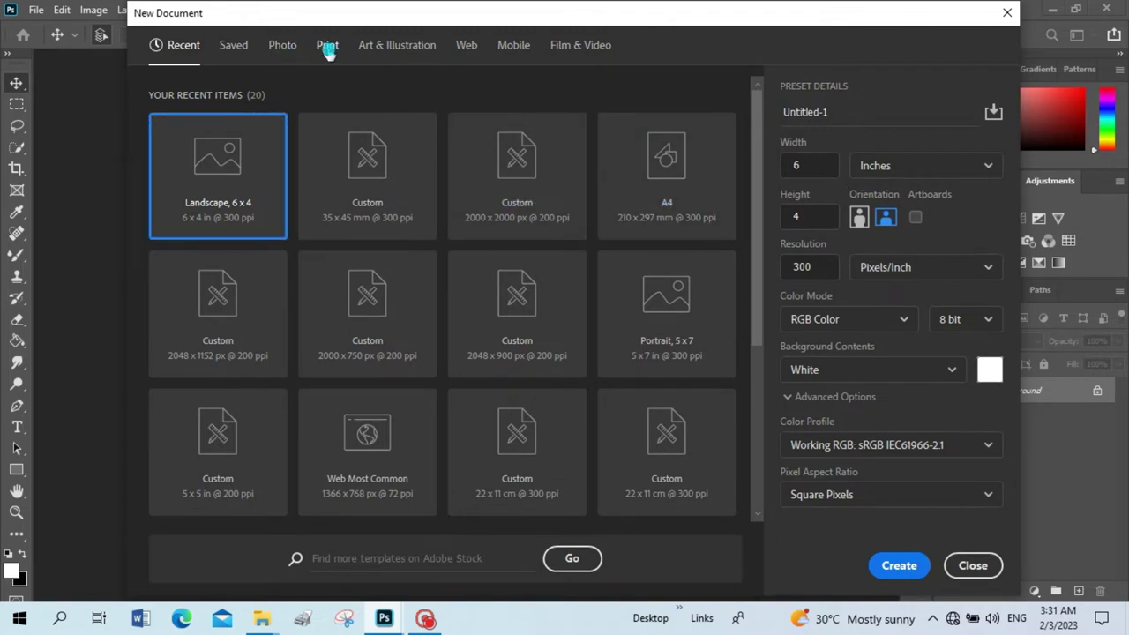
{"action": "left_click", "coordinate": [664, 168]}
{"action": "left_click", "coordinate": [899, 566]}
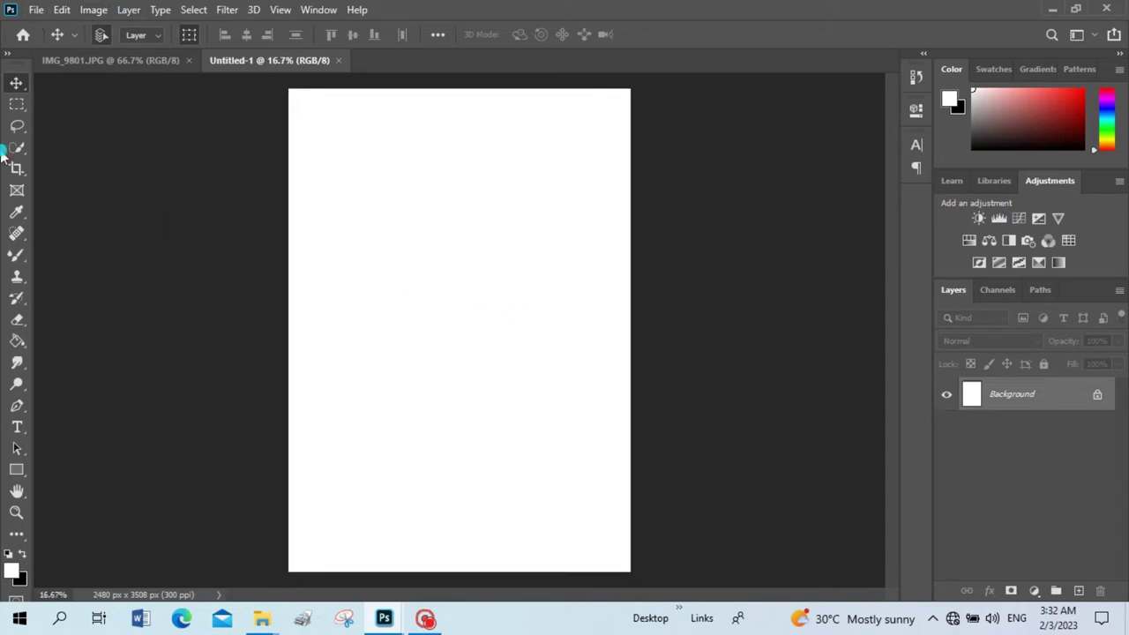
- Draw a closed quarter-round Pen path in the lower-left corner, load it as a selection, and add Layer 1
{"action": "left_click", "coordinate": [16, 405]}
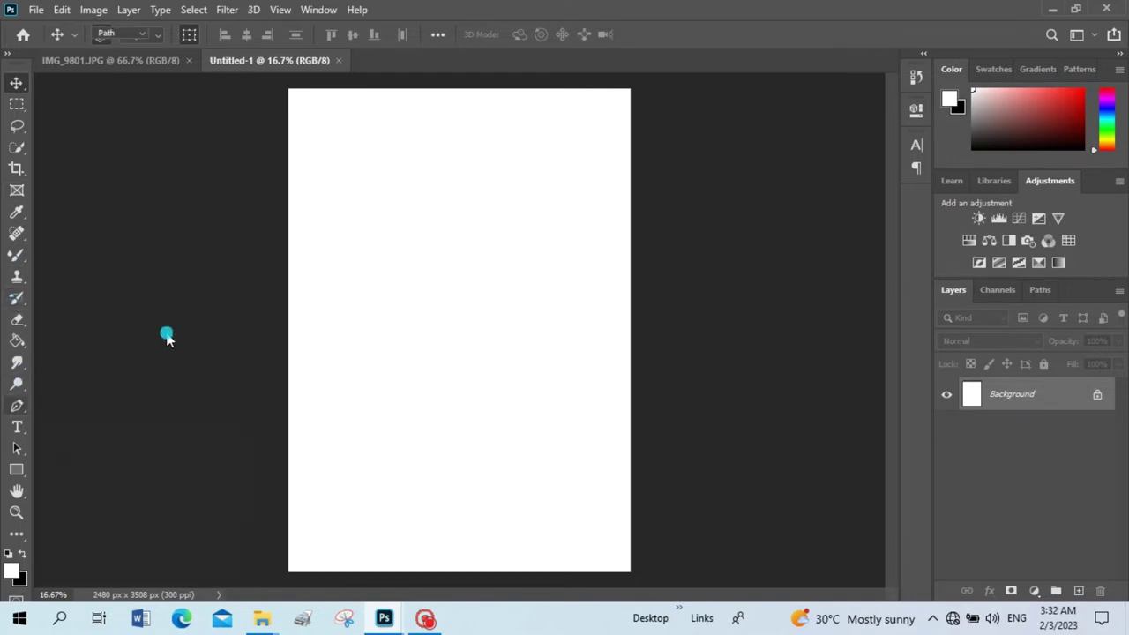
{"action": "left_click", "coordinate": [286, 291]}
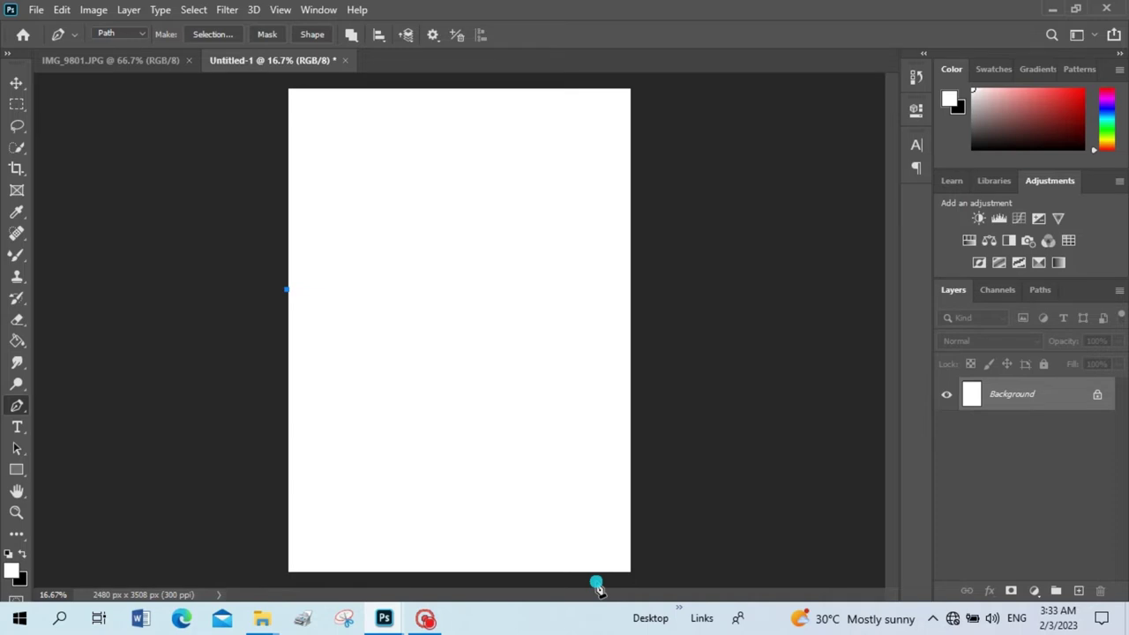
{"action": "key", "text": "ctrl+minus"}
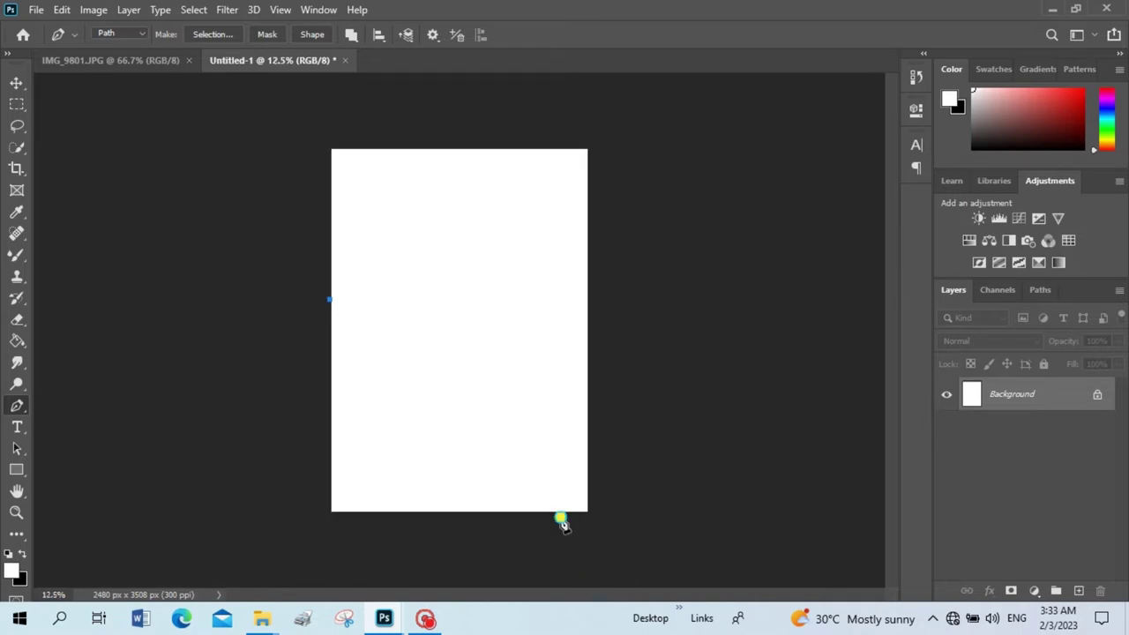
{"action": "left_click_drag", "start_coordinate": [560, 517], "coordinate": [589, 632]}
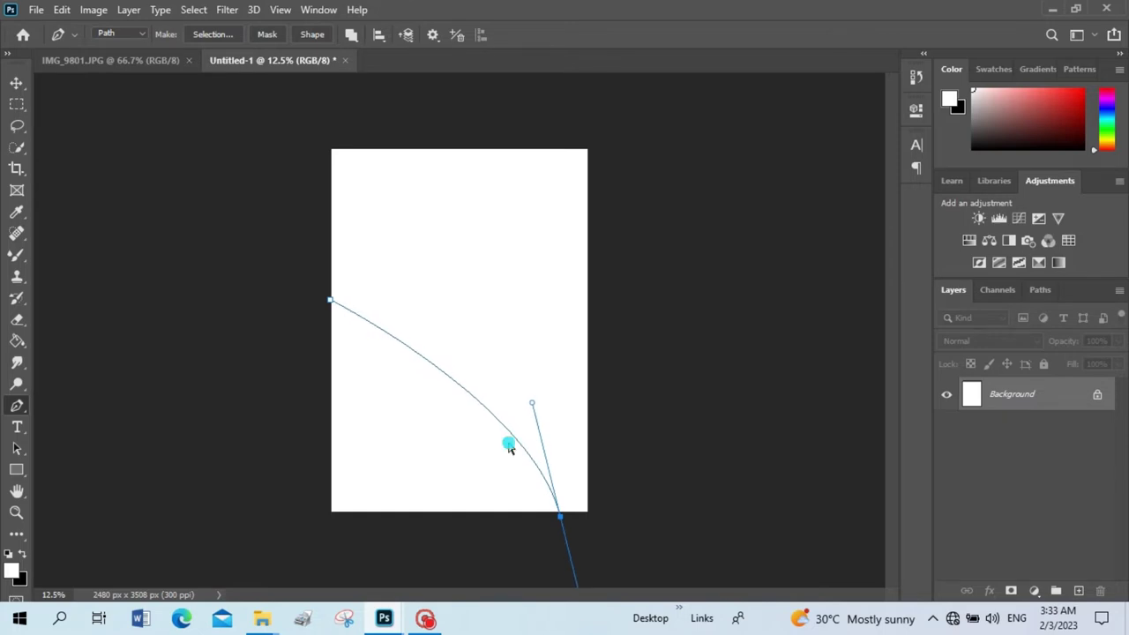
{"action": "left_click_drag", "start_coordinate": [533, 410], "coordinate": [527, 335]}
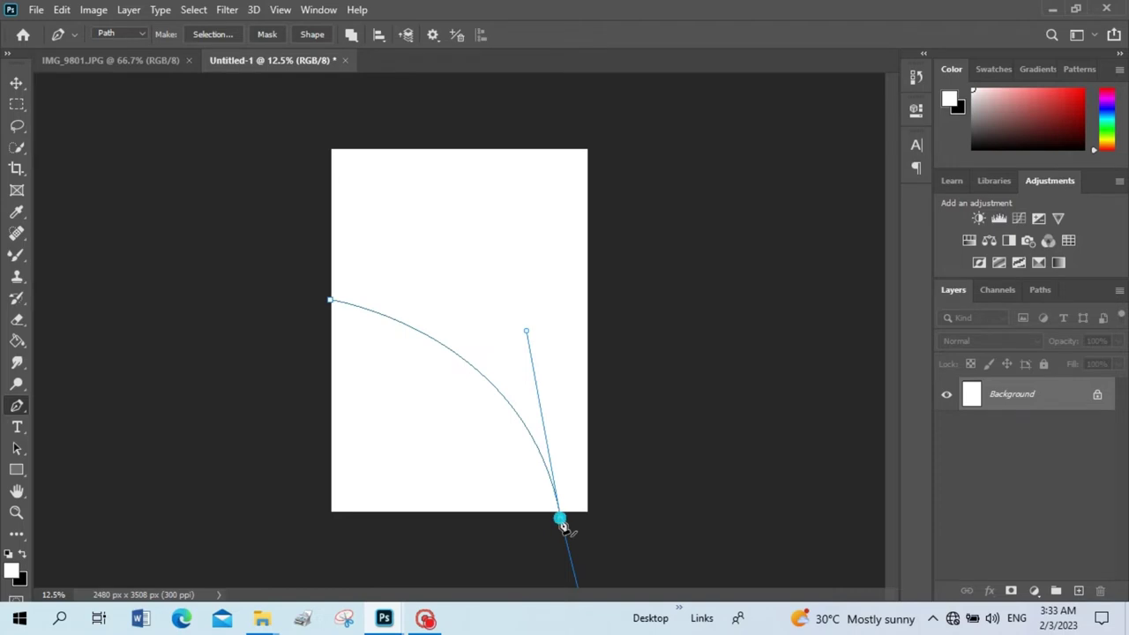
{"action": "left_click", "coordinate": [329, 514]}
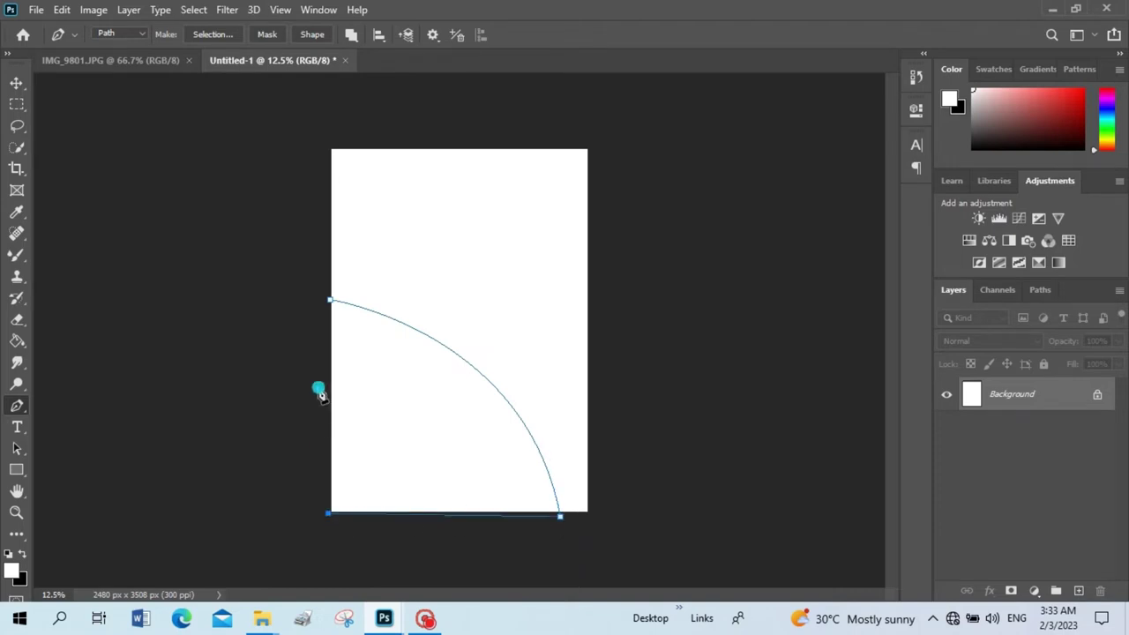
{"action": "left_click", "coordinate": [331, 302]}
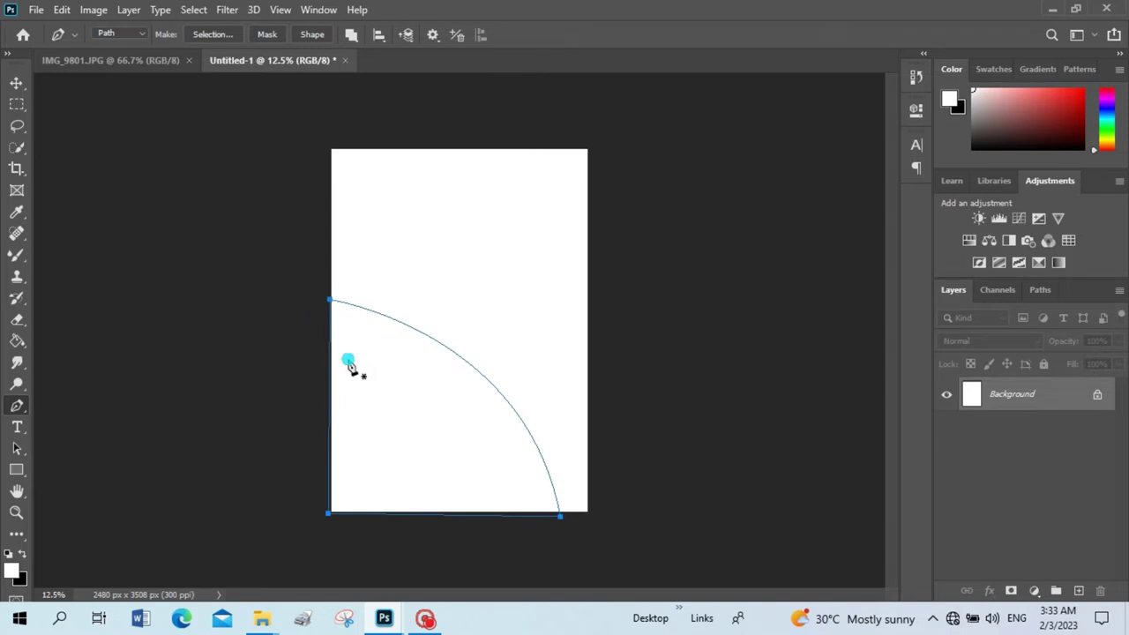
{"action": "key", "text": "ctrl+Return"}
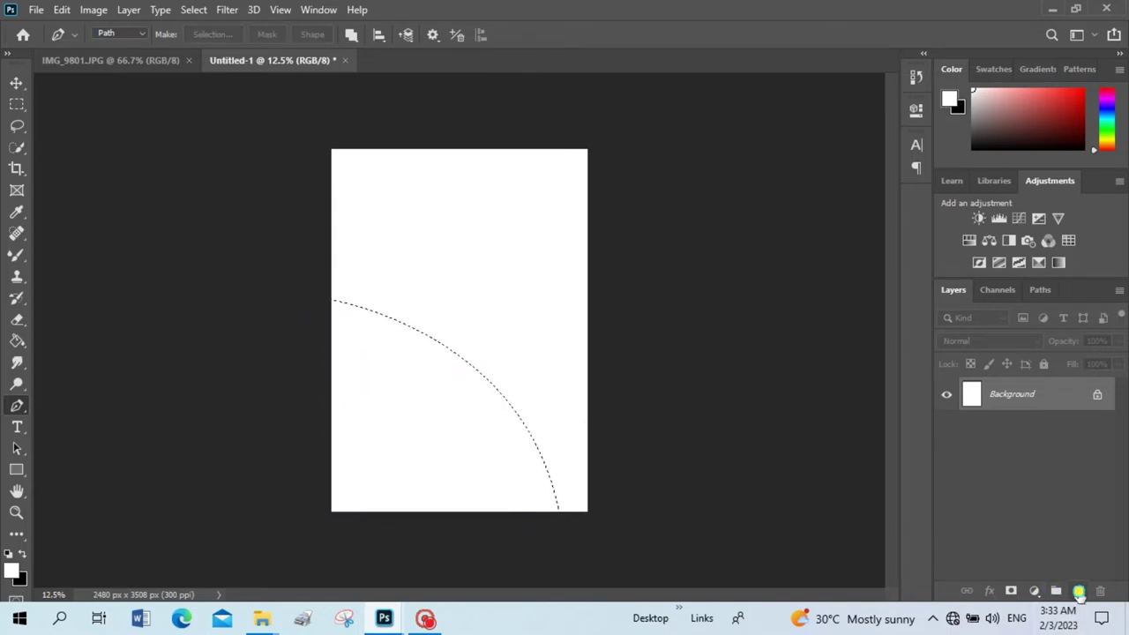
{"action": "left_click", "coordinate": [1078, 590]}
- Fill the lower-left curved selection on Layer 1 with medium blue #0069a5
{"action": "left_click", "coordinate": [17, 341]}
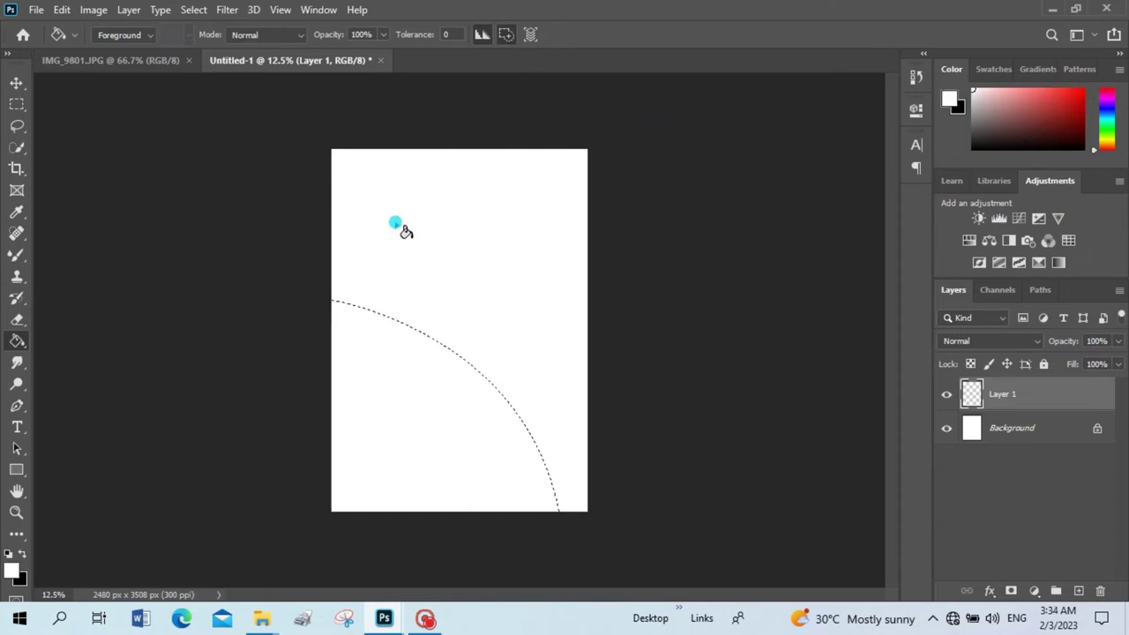
{"action": "left_click", "coordinate": [14, 570]}
{"action": "left_click", "coordinate": [911, 254]}
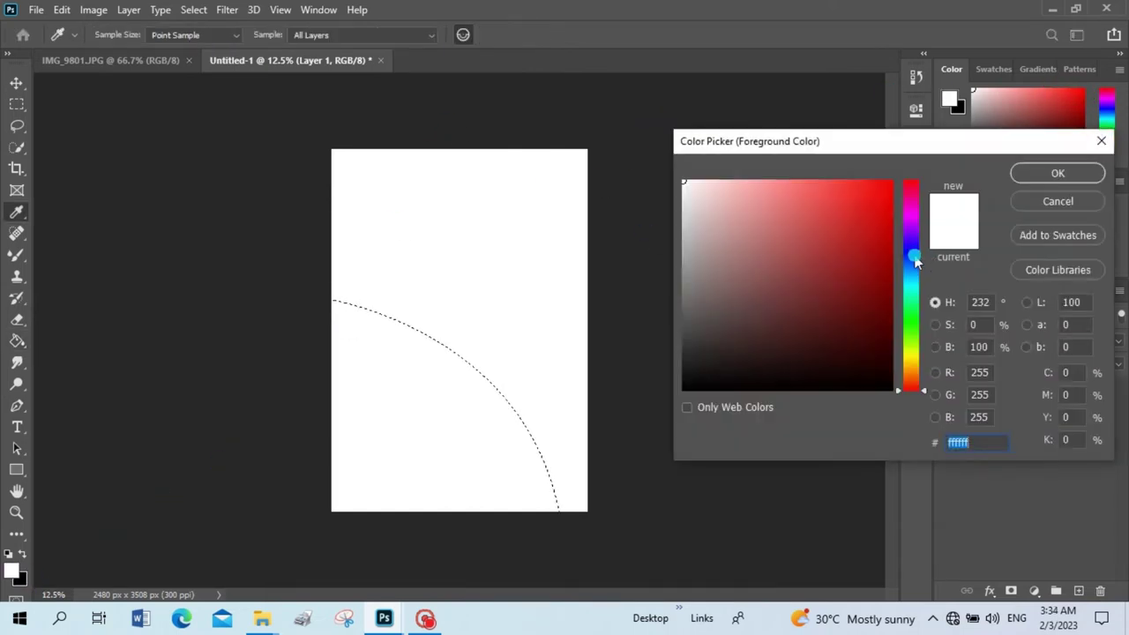
{"action": "left_click", "coordinate": [889, 335]}
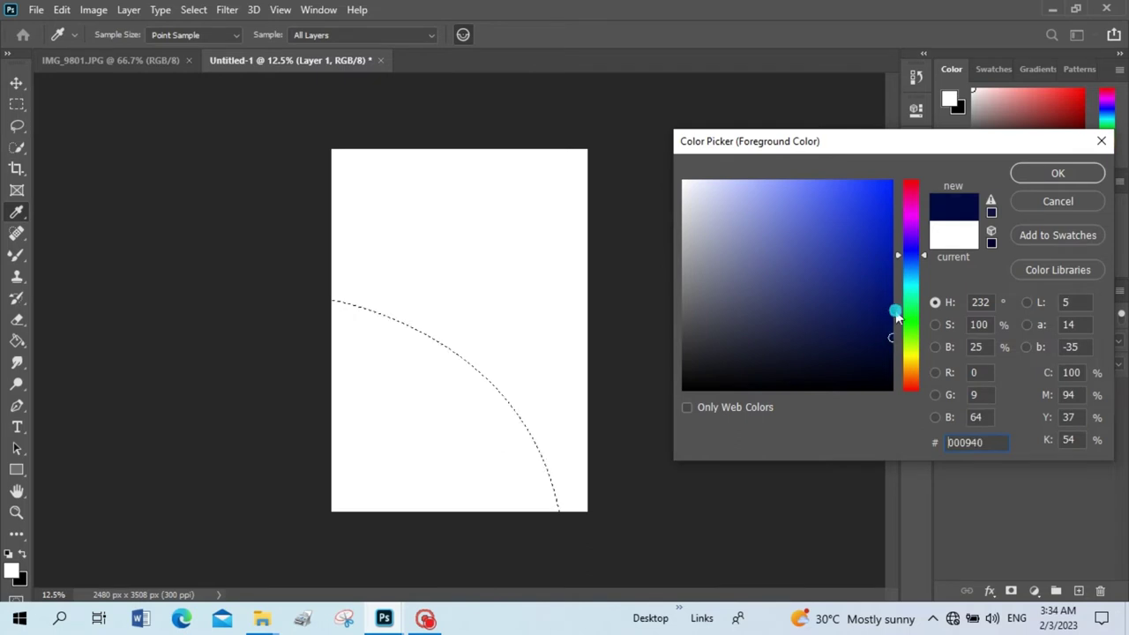
{"action": "left_click", "coordinate": [893, 342]}
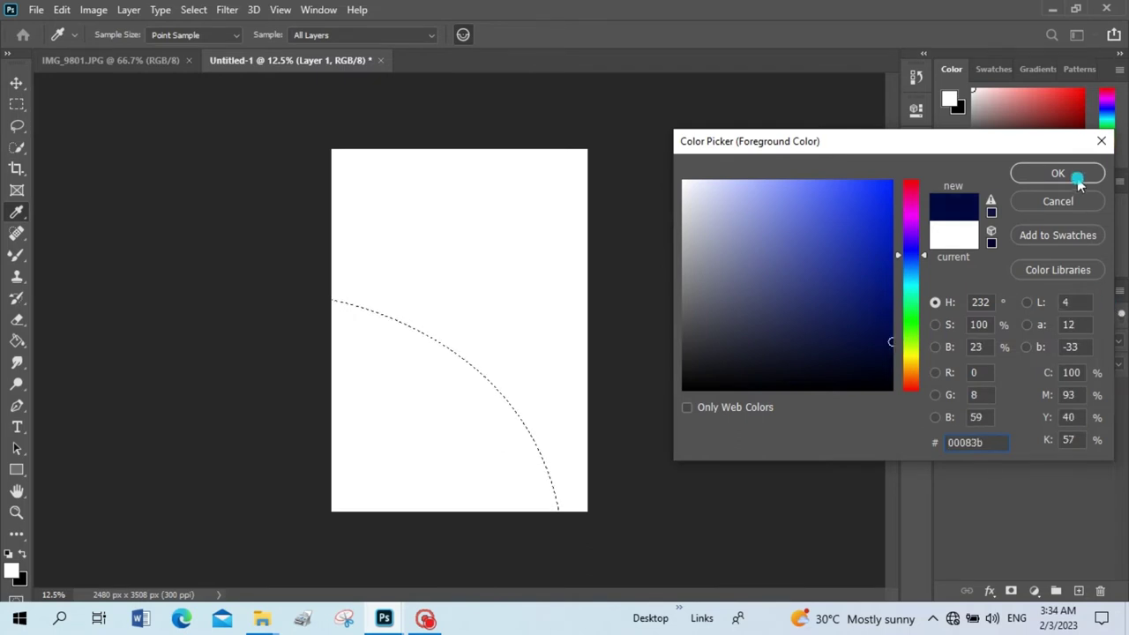
{"action": "left_click", "coordinate": [911, 273]}
{"action": "left_click", "coordinate": [891, 183]}
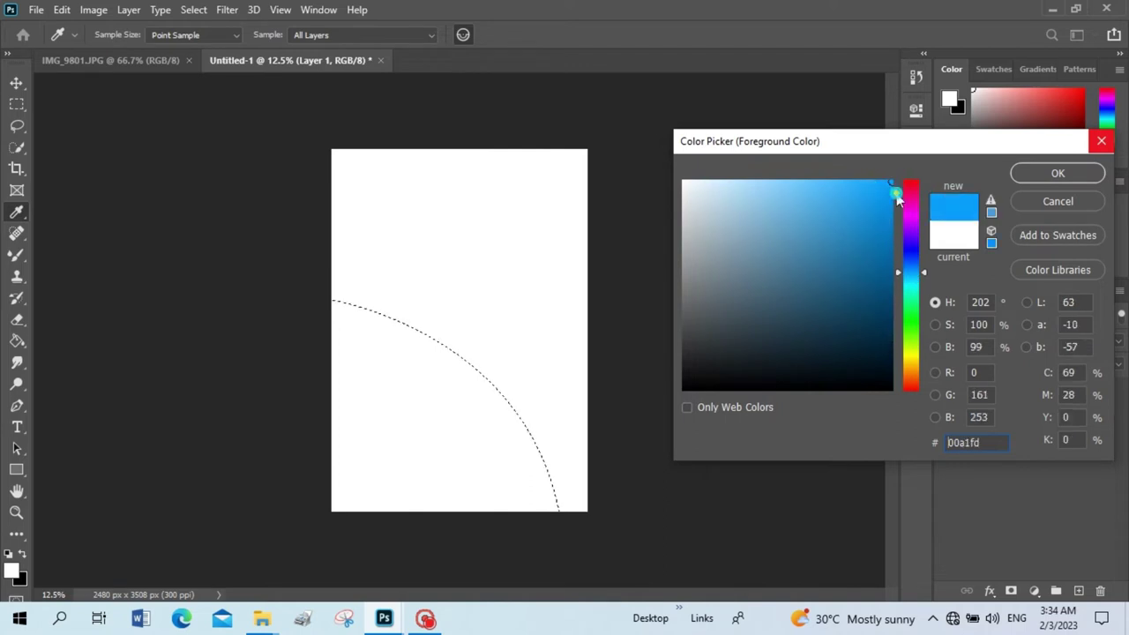
{"action": "left_click", "coordinate": [891, 249]}
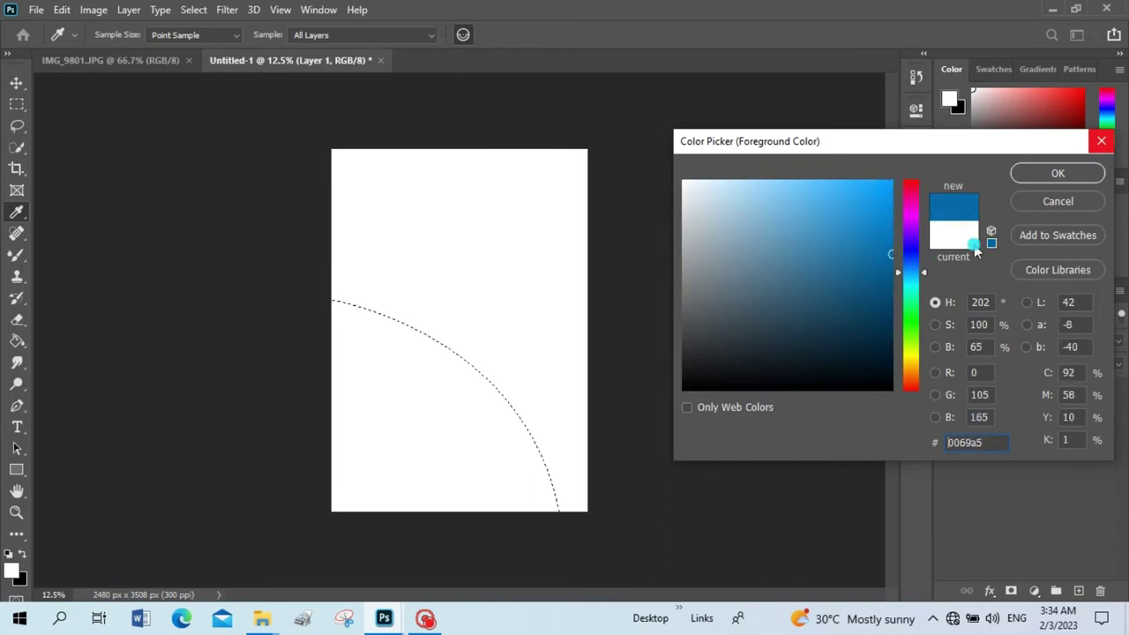
{"action": "left_click", "coordinate": [1050, 173]}
{"action": "left_click", "coordinate": [359, 371]}
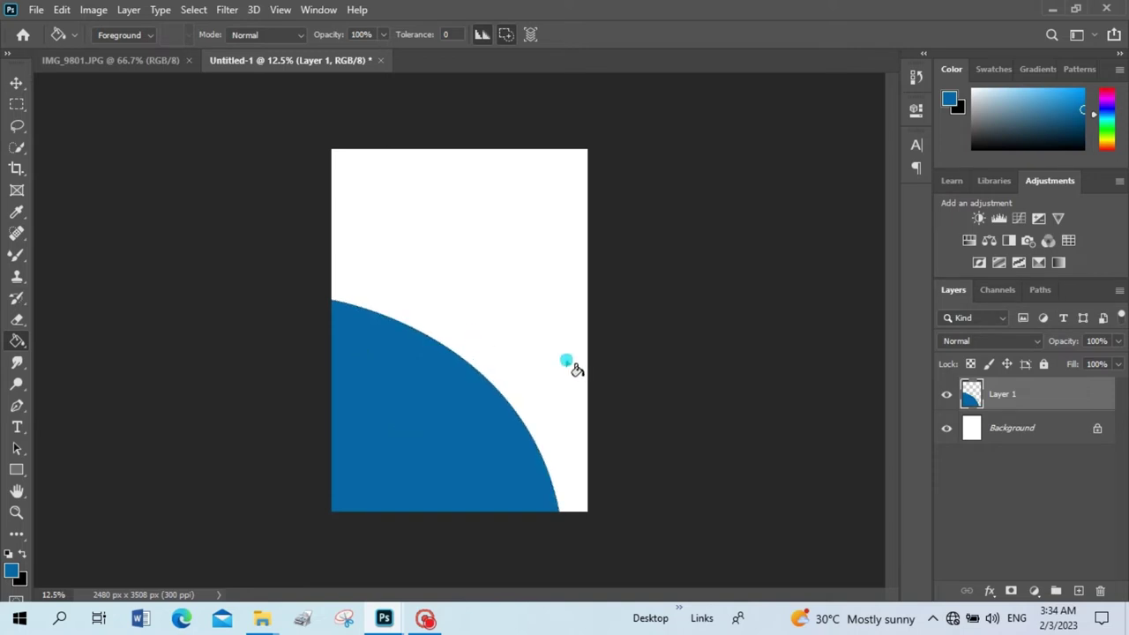
{"action": "key", "text": "p"}
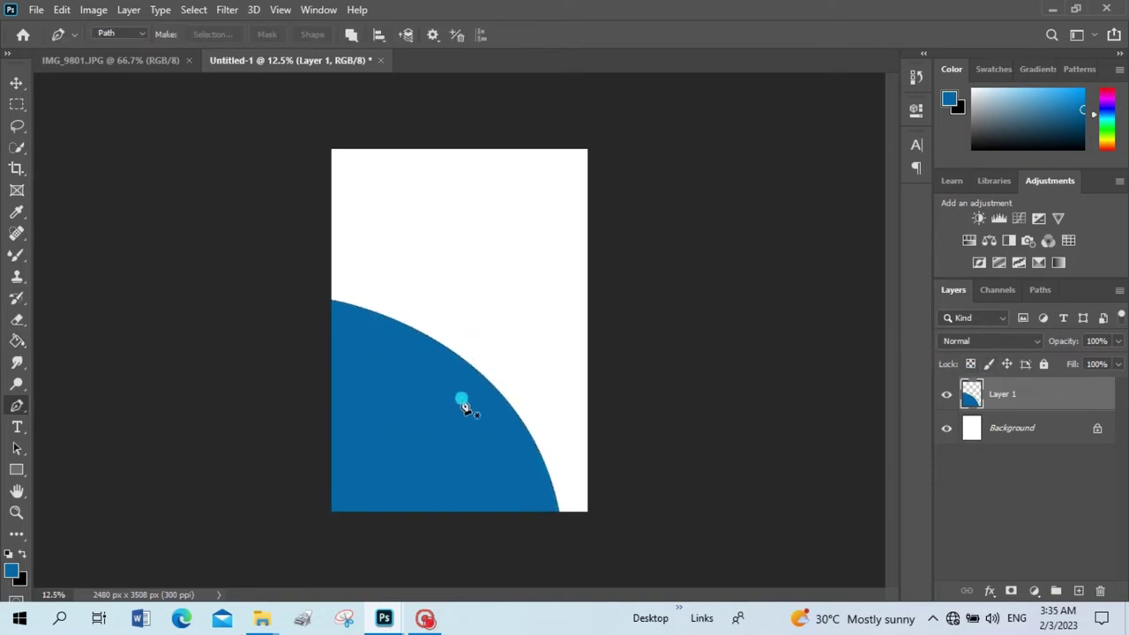
- Draw a wider arc path covering the page above the blue shape, add Layer 2, and load it as a selection
{"action": "left_click", "coordinate": [330, 302]}
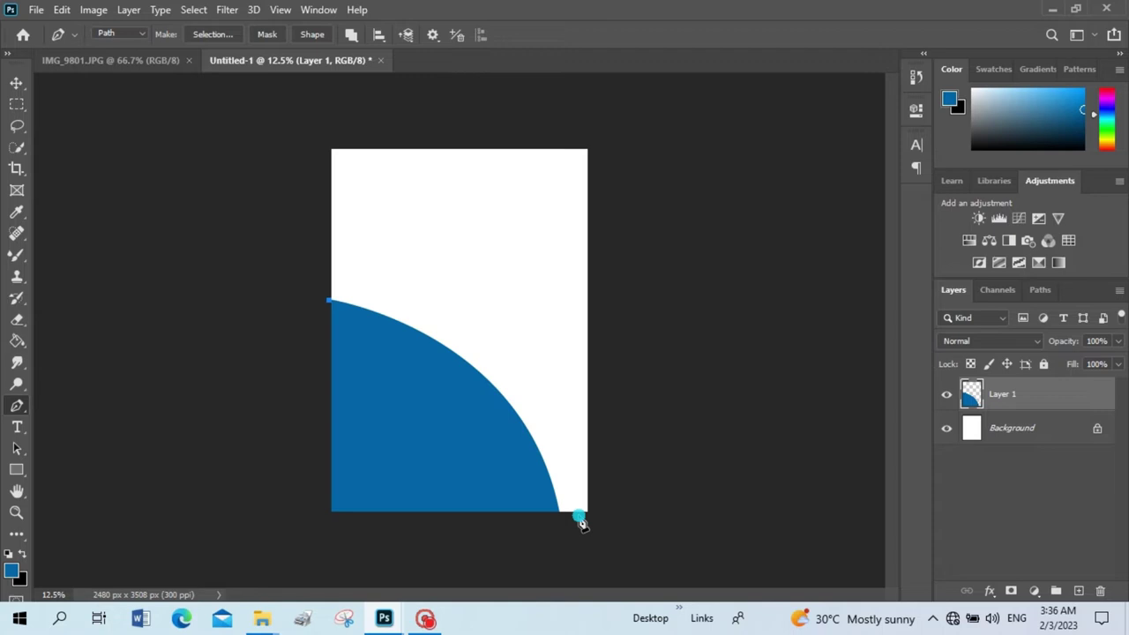
{"action": "left_click_drag", "start_coordinate": [586, 529], "coordinate": [629, 632]}
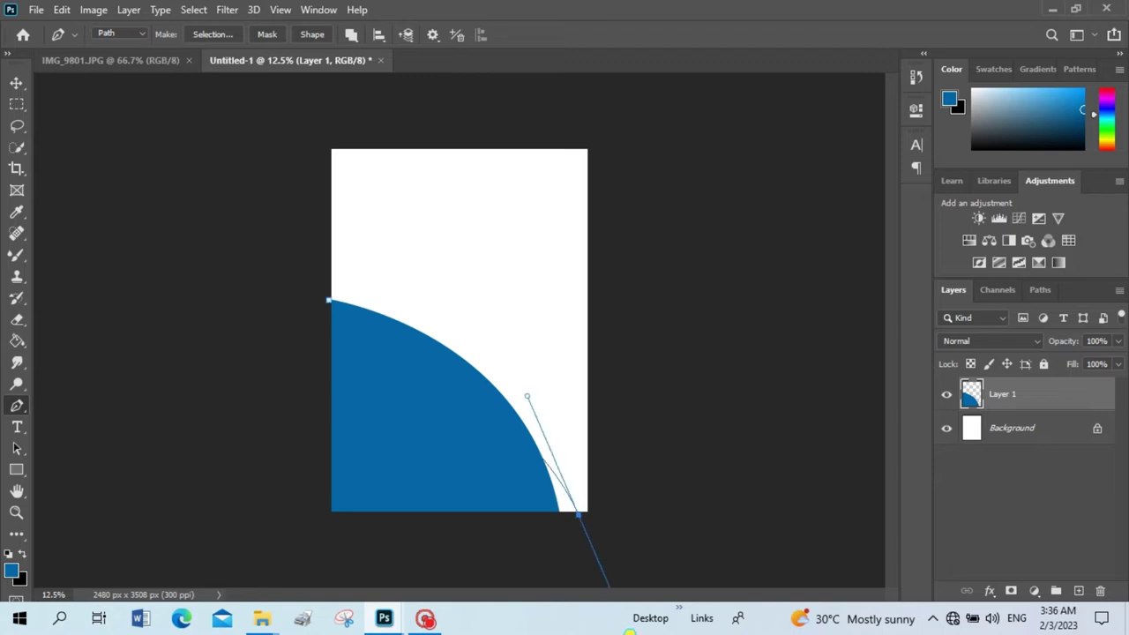
{"action": "left_click_drag", "start_coordinate": [629, 633], "coordinate": [621, 633]}
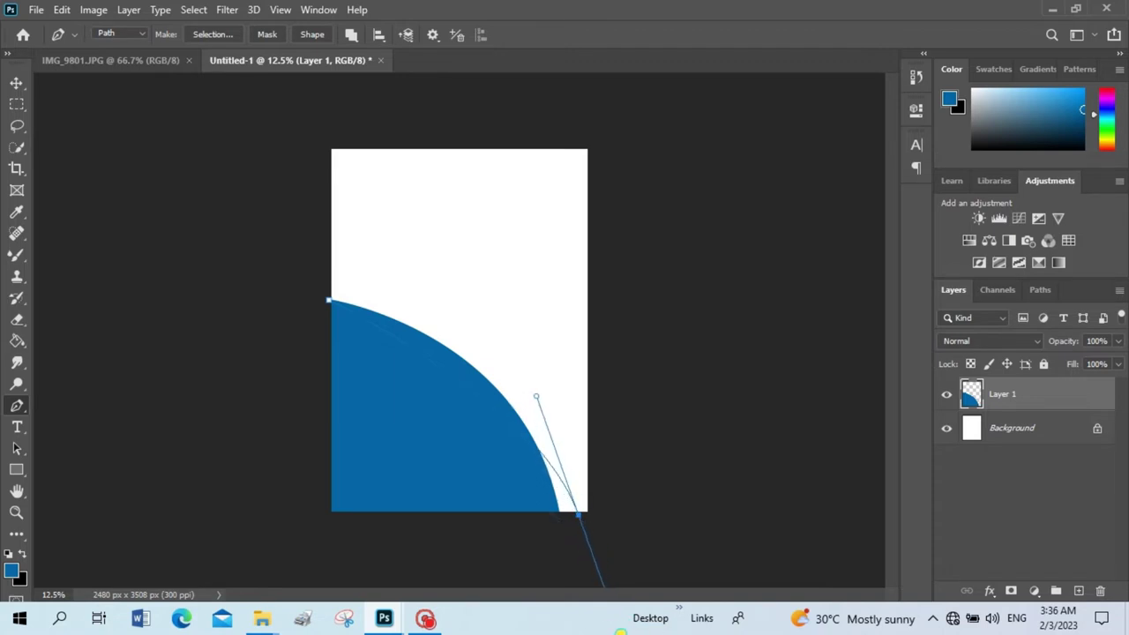
{"action": "left_click_drag", "start_coordinate": [537, 397], "coordinate": [533, 327]}
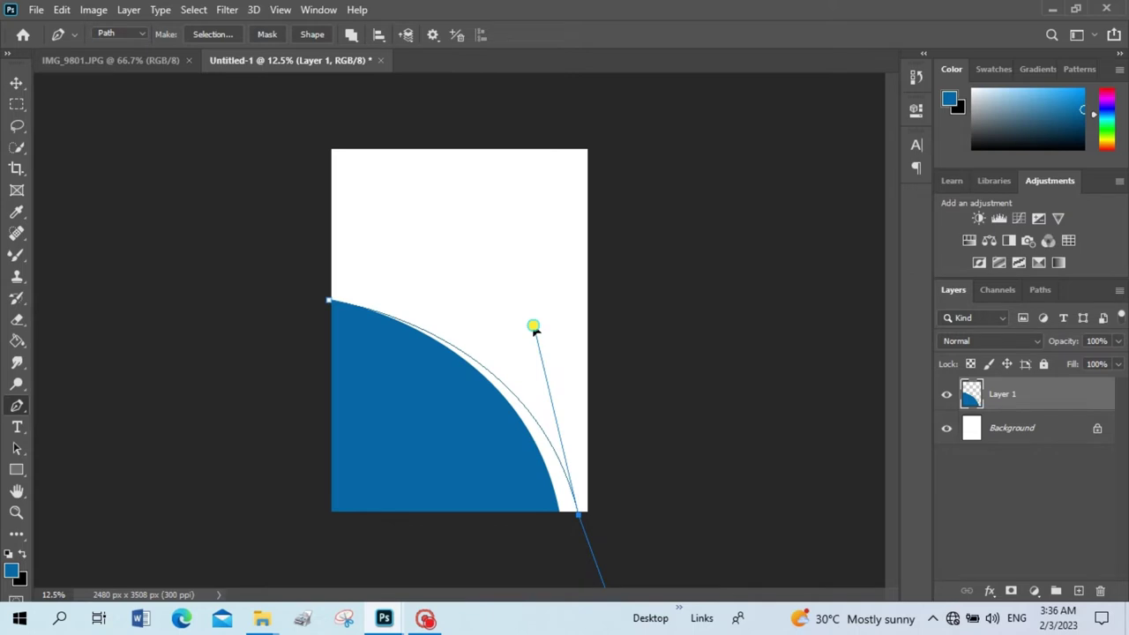
{"action": "left_click", "coordinate": [578, 519]}
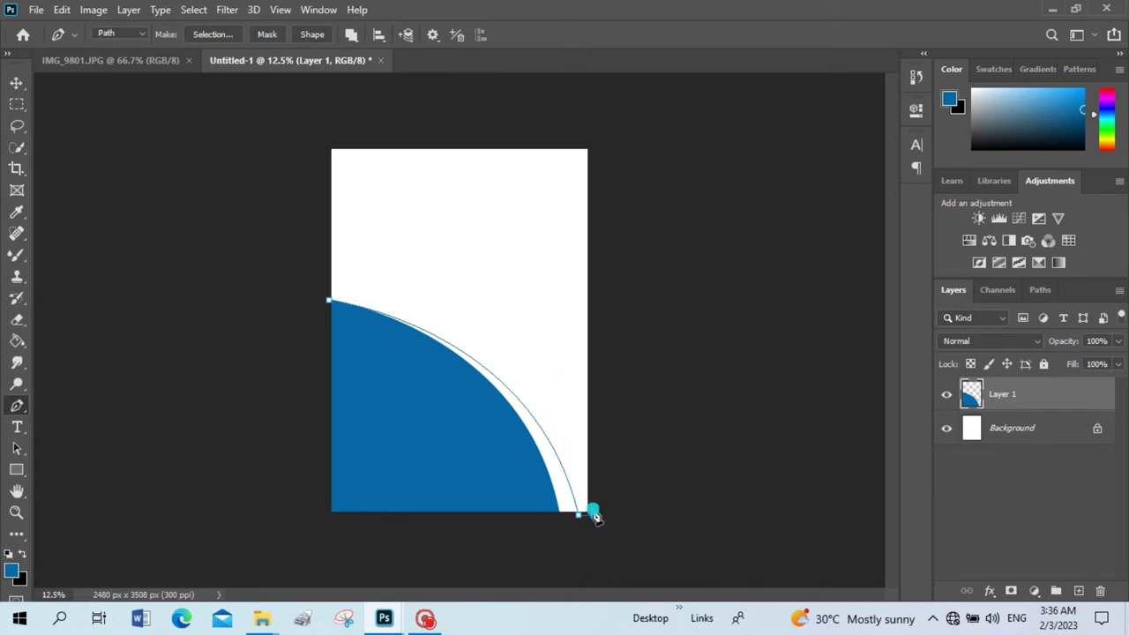
{"action": "left_click", "coordinate": [592, 142]}
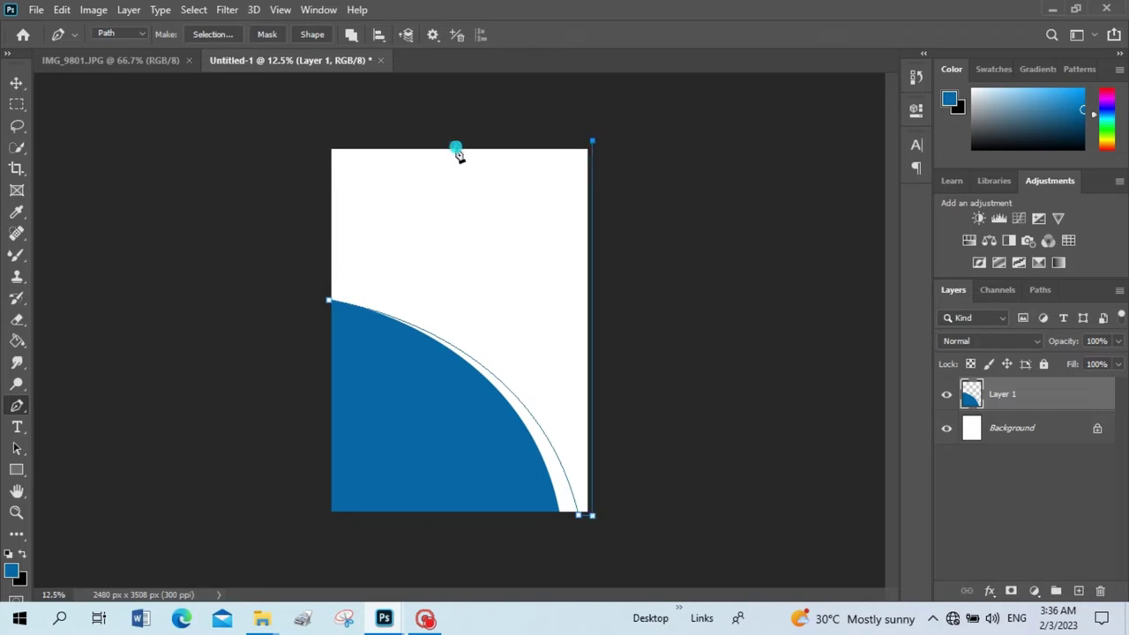
{"action": "left_click", "coordinate": [327, 142]}
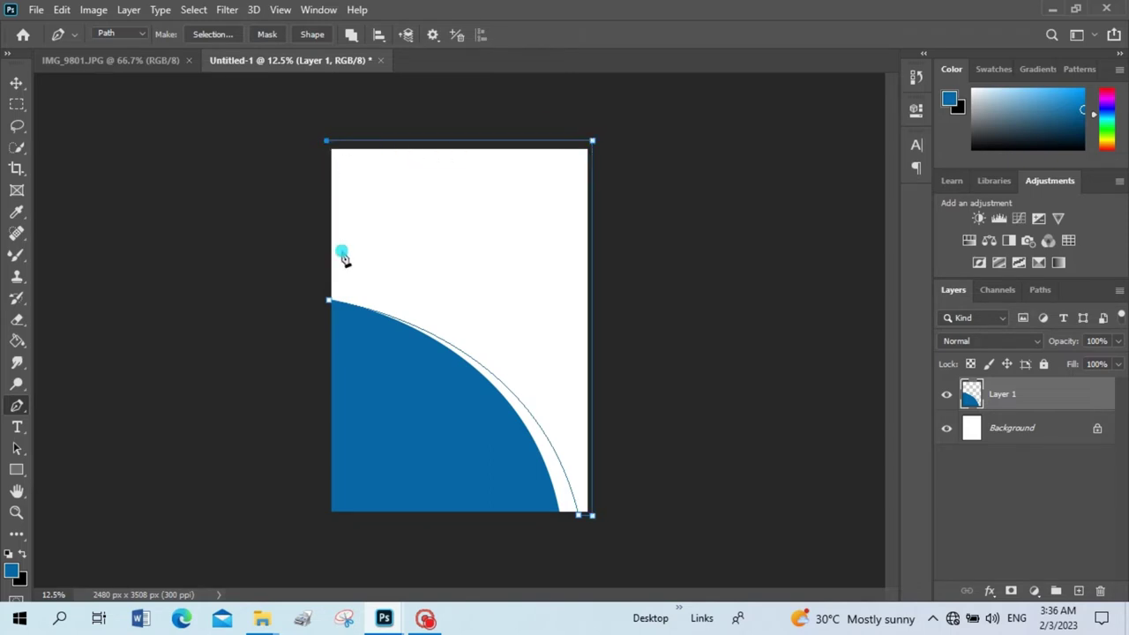
{"action": "left_click", "coordinate": [329, 303]}
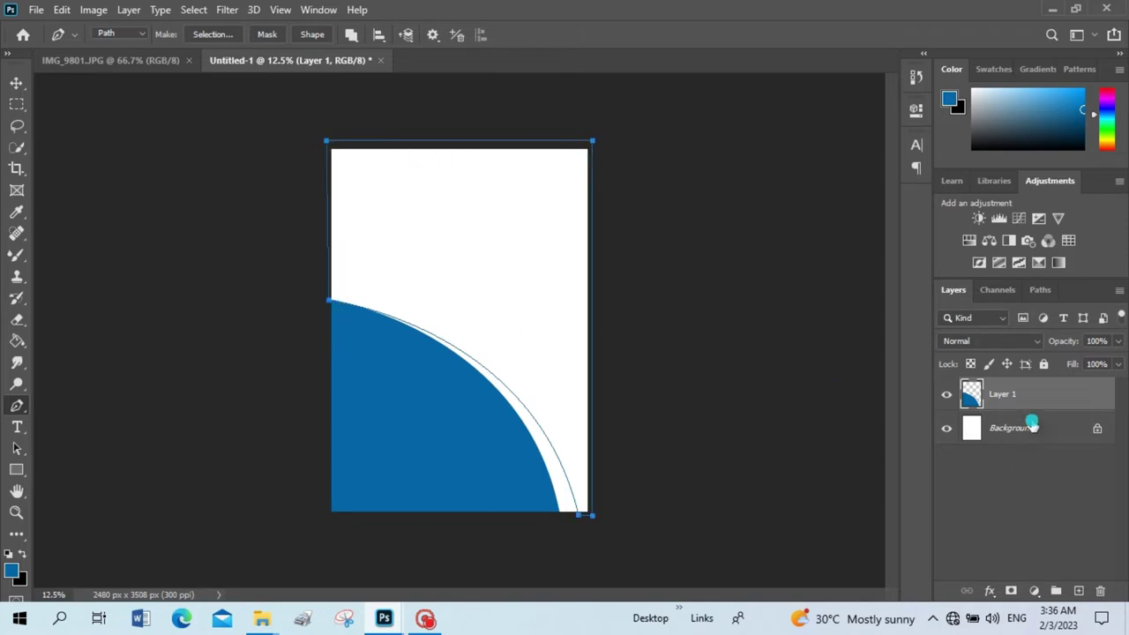
{"action": "left_click", "coordinate": [1078, 590]}
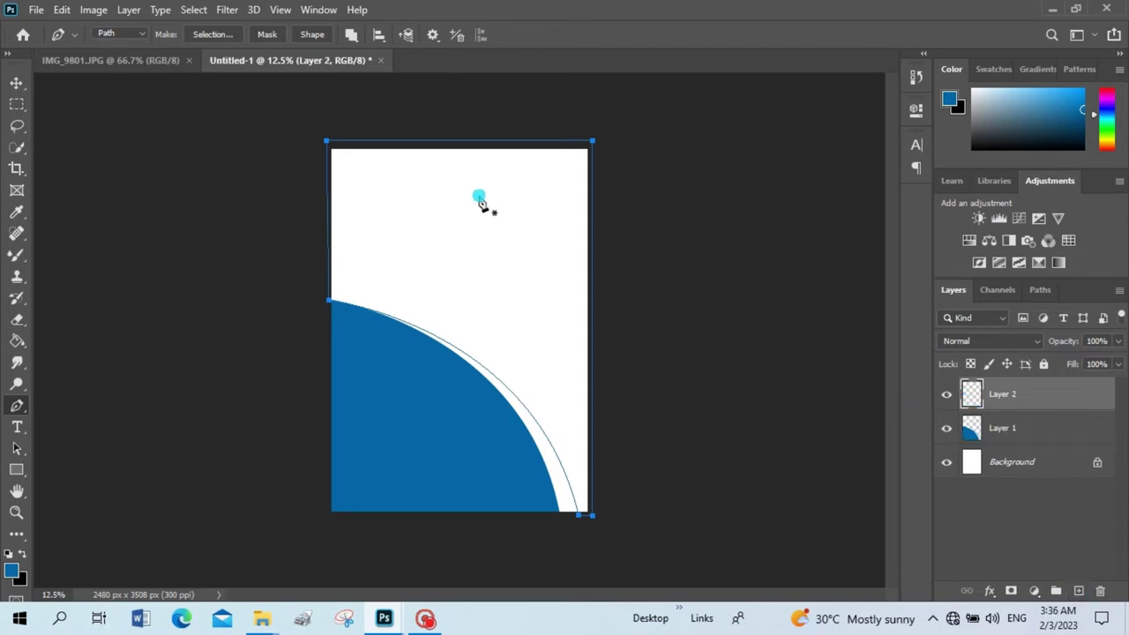
{"action": "key", "text": "ctrl+Return"}
- Fill the area above the arc on Layer 2 with light blue #00baff, leaving a thin white band
{"action": "key", "text": "g"}
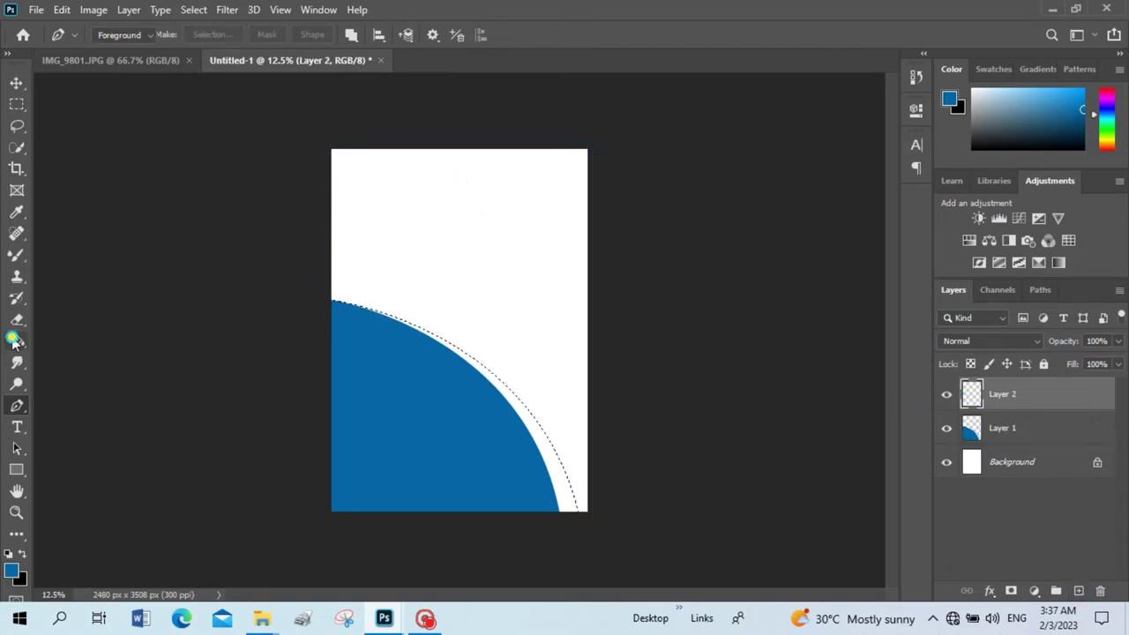
{"action": "left_click", "coordinate": [16, 573]}
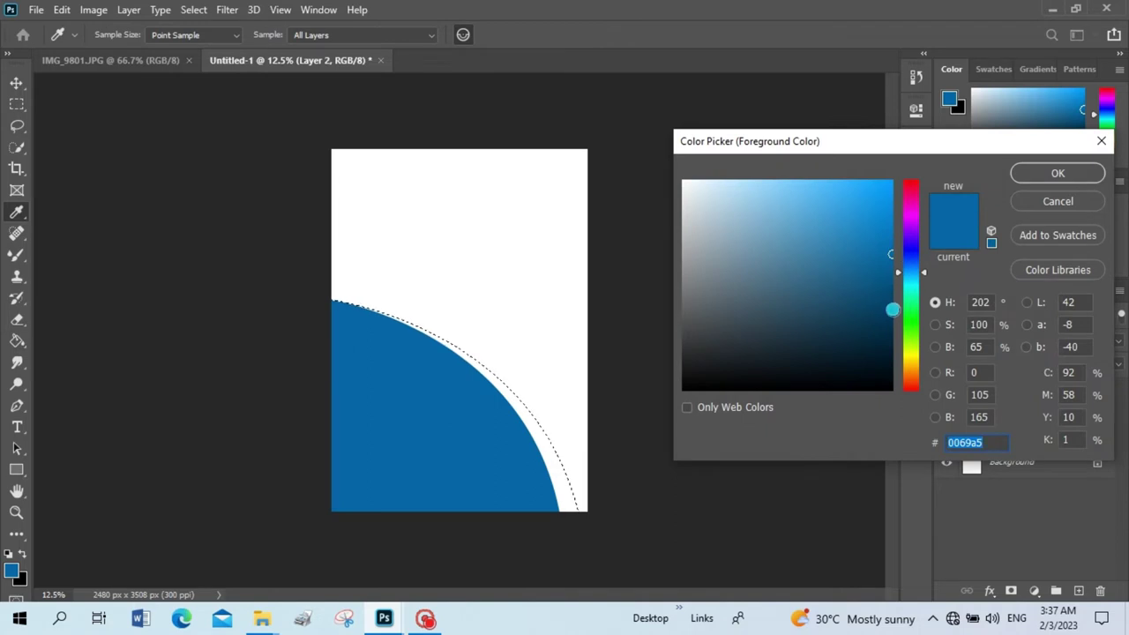
{"action": "left_click_drag", "start_coordinate": [887, 216], "coordinate": [905, 169]}
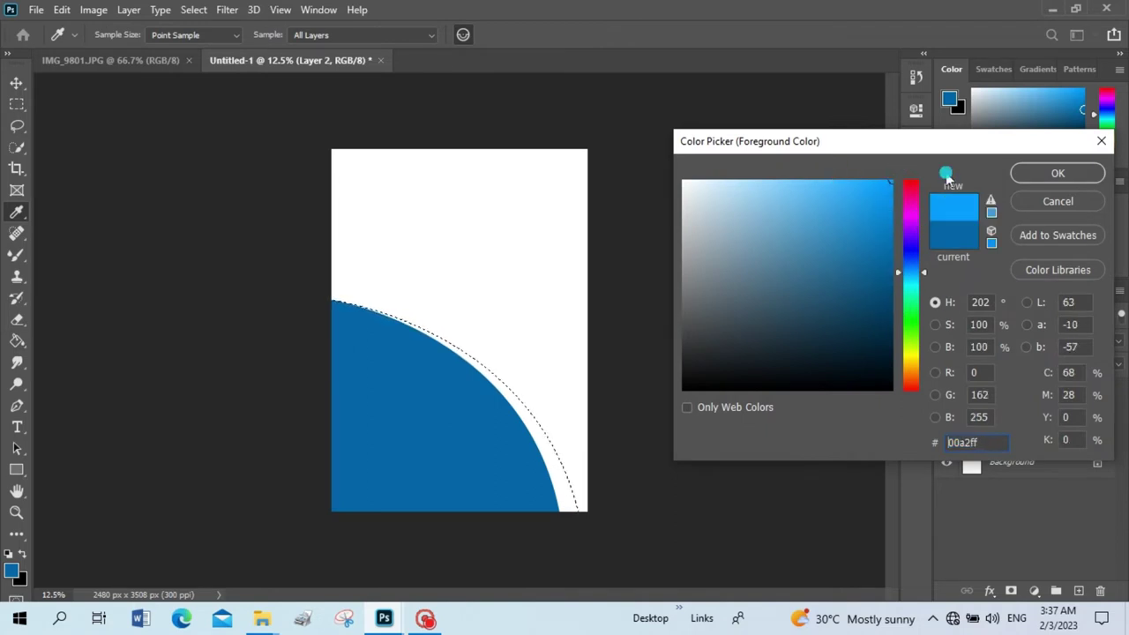
{"action": "left_click", "coordinate": [911, 276]}
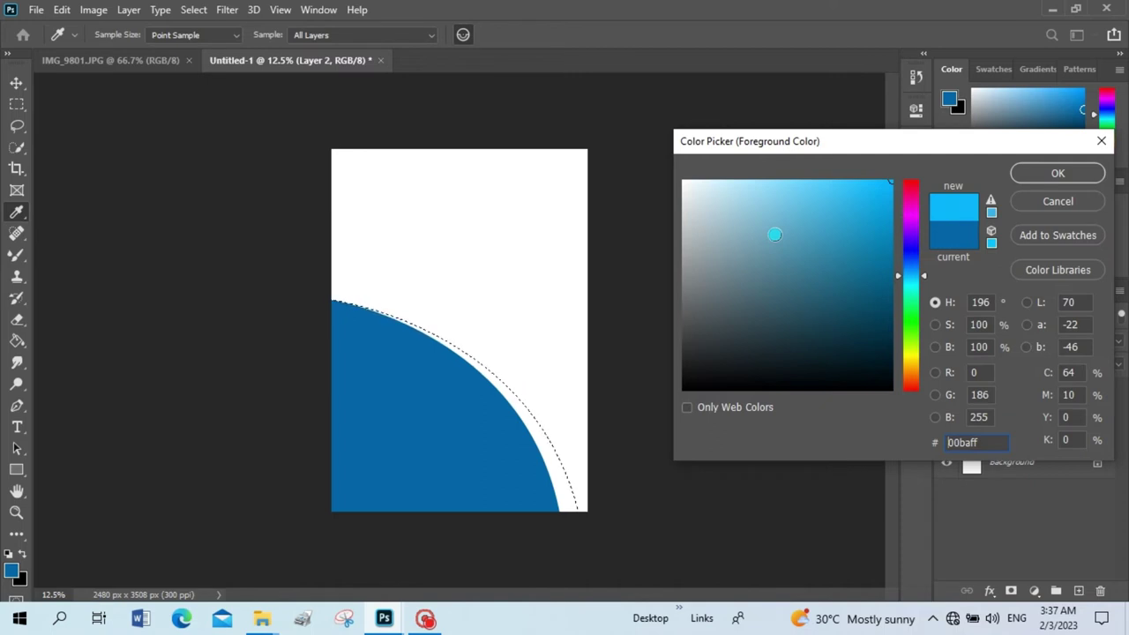
{"action": "left_click", "coordinate": [1058, 173]}
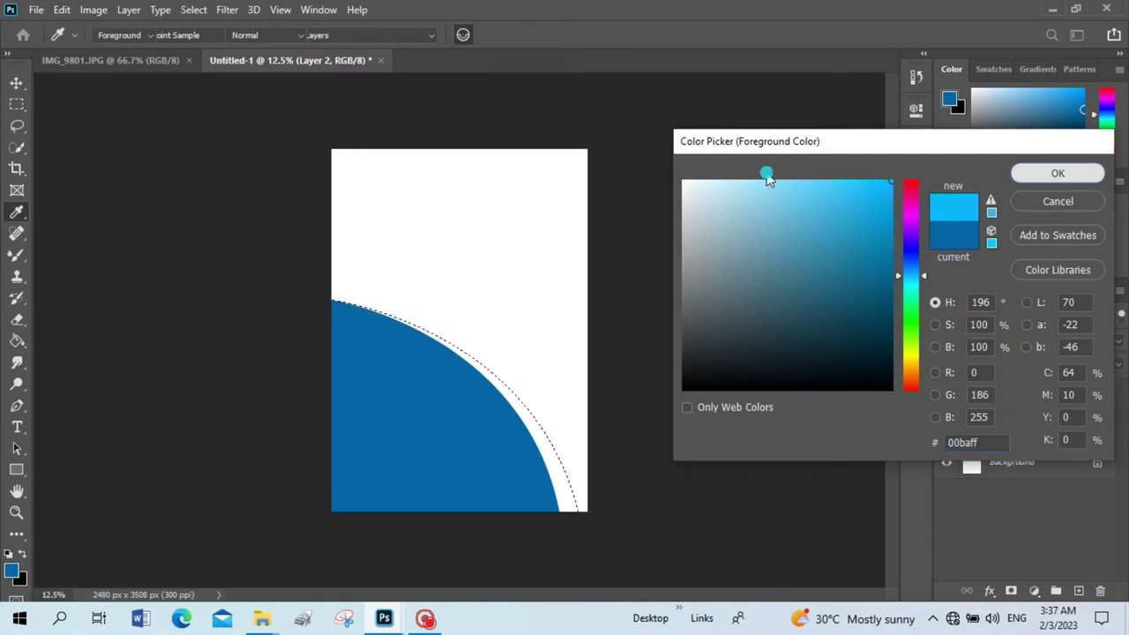
{"action": "left_click", "coordinate": [483, 238]}
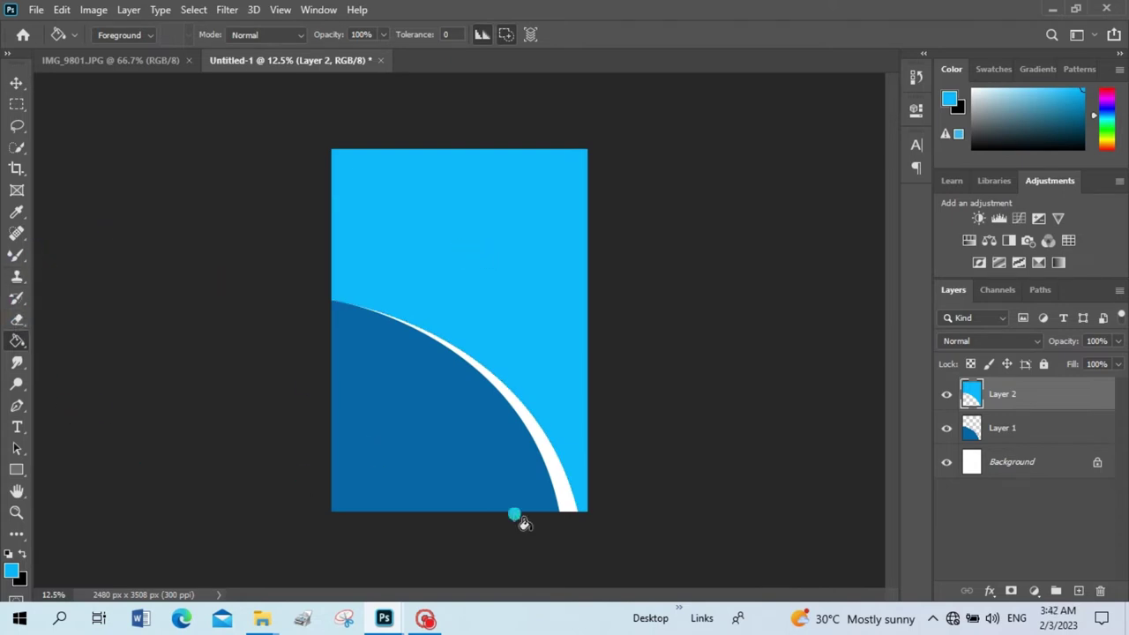
{"action": "key", "text": "p"}
{"action": "left_click", "coordinate": [330, 301]}
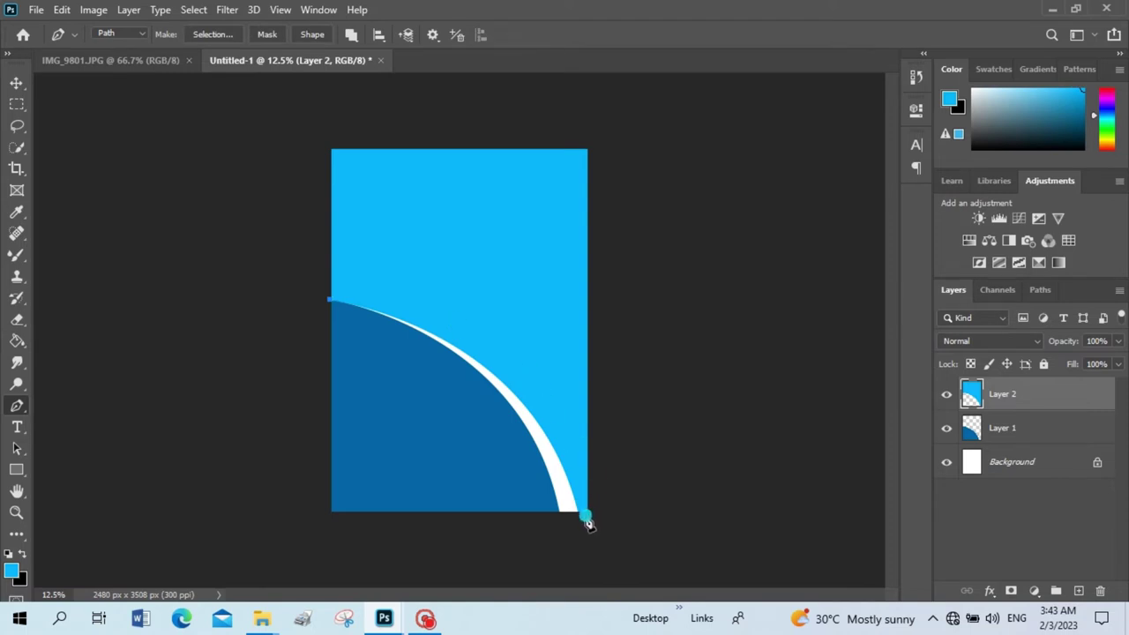
- Draw a thin crescent path along the white band's outer edge, add Layer 3, and load it as a selection
{"action": "mouse_move", "coordinate": [583, 512]}
{"action": "left_mouse_down"}
{"action": "mouse_move", "coordinate": [599, 615]}
{"action": "mouse_move", "coordinate": [606, 606]}
{"action": "left_mouse_up"}
{"action": "left_click_drag", "start_coordinate": [561, 414], "coordinate": [565, 396]}
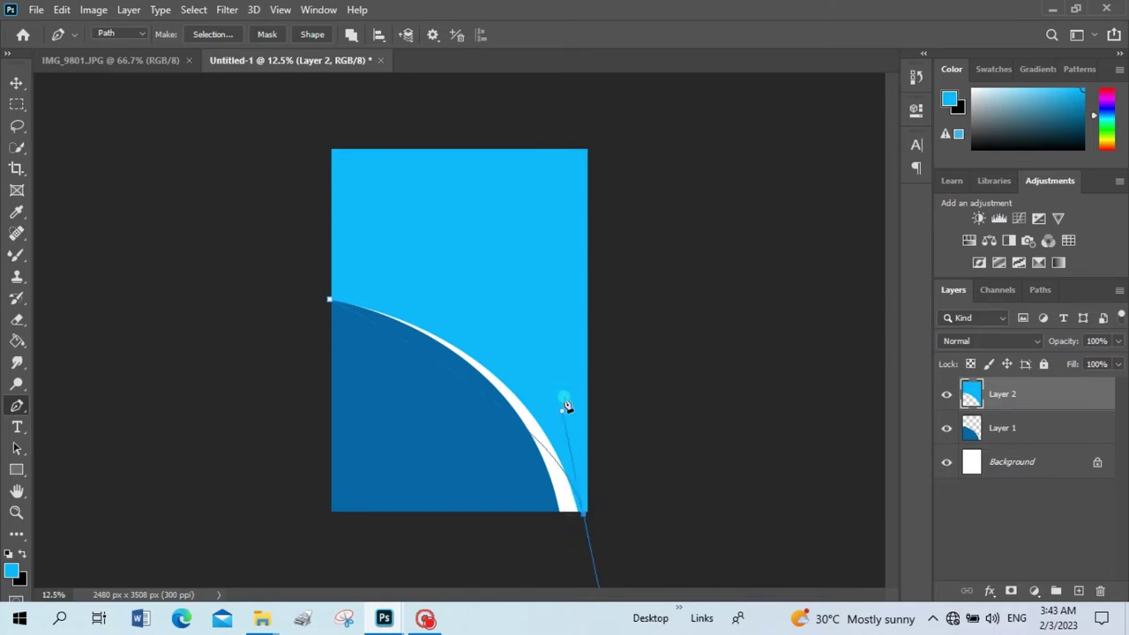
{"action": "left_click_drag", "start_coordinate": [562, 416], "coordinate": [550, 331]}
{"action": "left_click", "coordinate": [580, 520]}
{"action": "left_click", "coordinate": [592, 516]}
{"action": "left_click", "coordinate": [591, 465]}
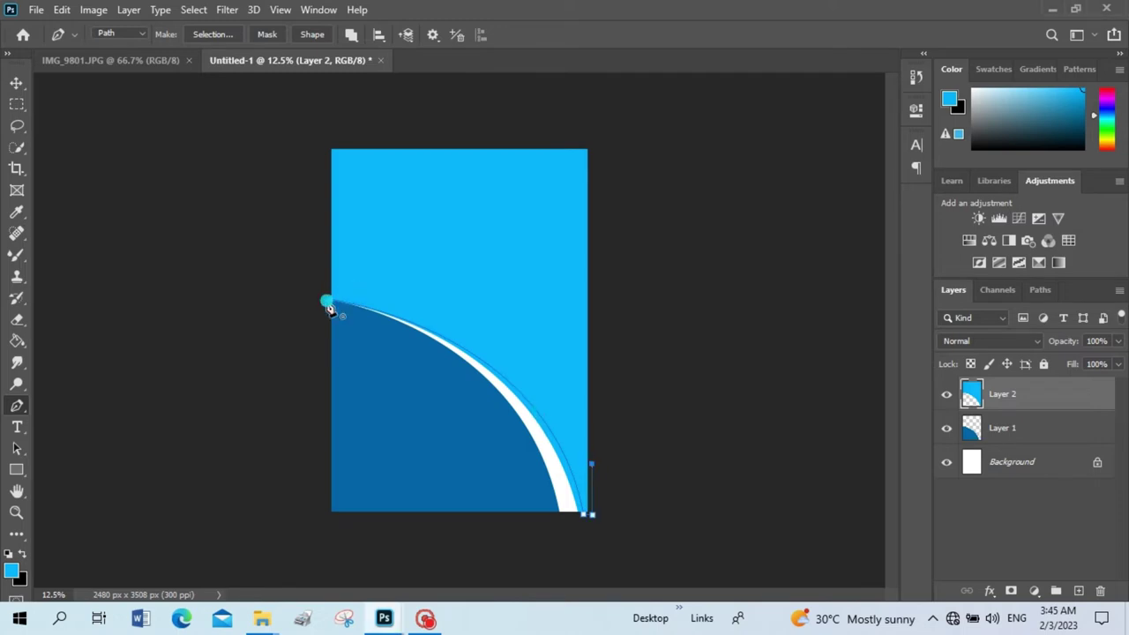
{"action": "left_click_drag", "start_coordinate": [333, 301], "coordinate": [84, 263]}
{"action": "left_click_drag", "start_coordinate": [90, 262], "coordinate": [93, 267]}
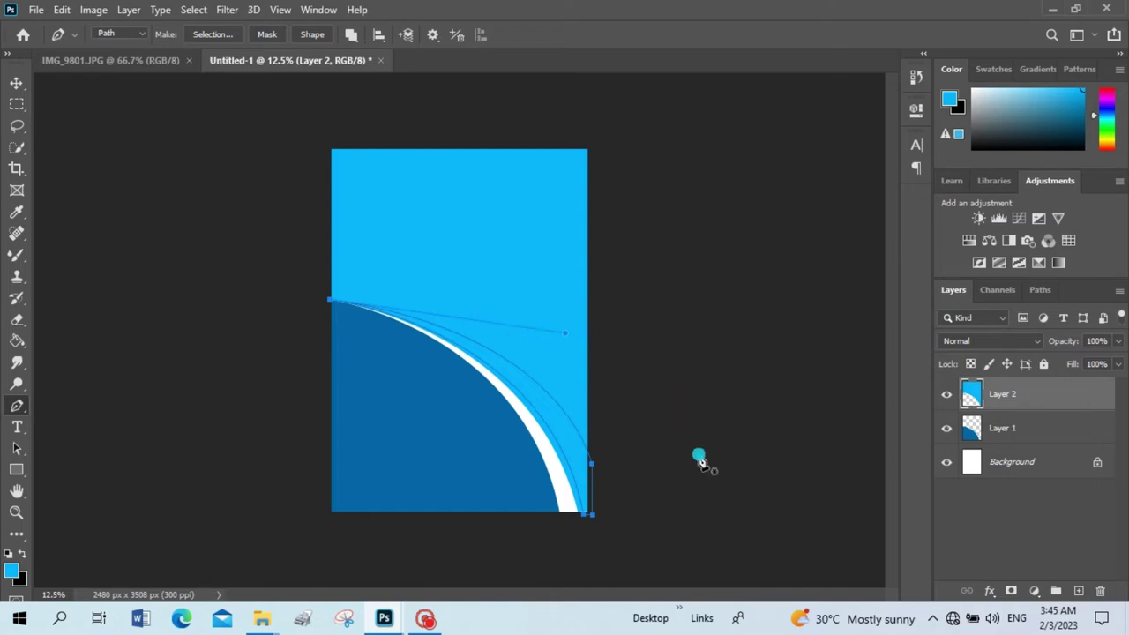
{"action": "left_click", "coordinate": [1083, 590]}
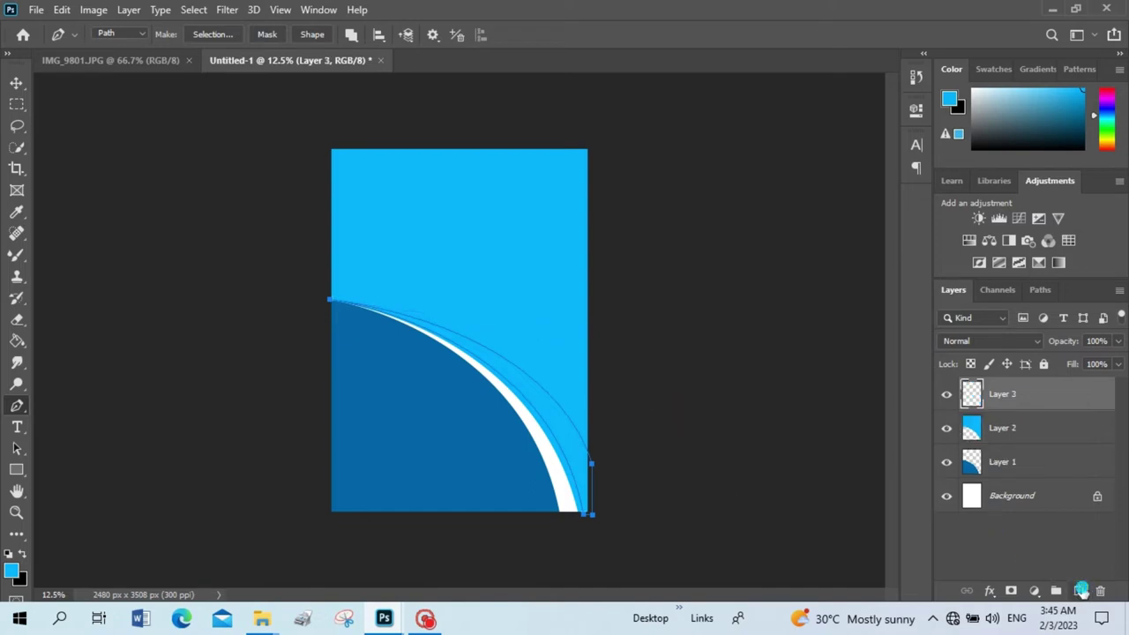
{"action": "key", "text": "ctrl+Return"}
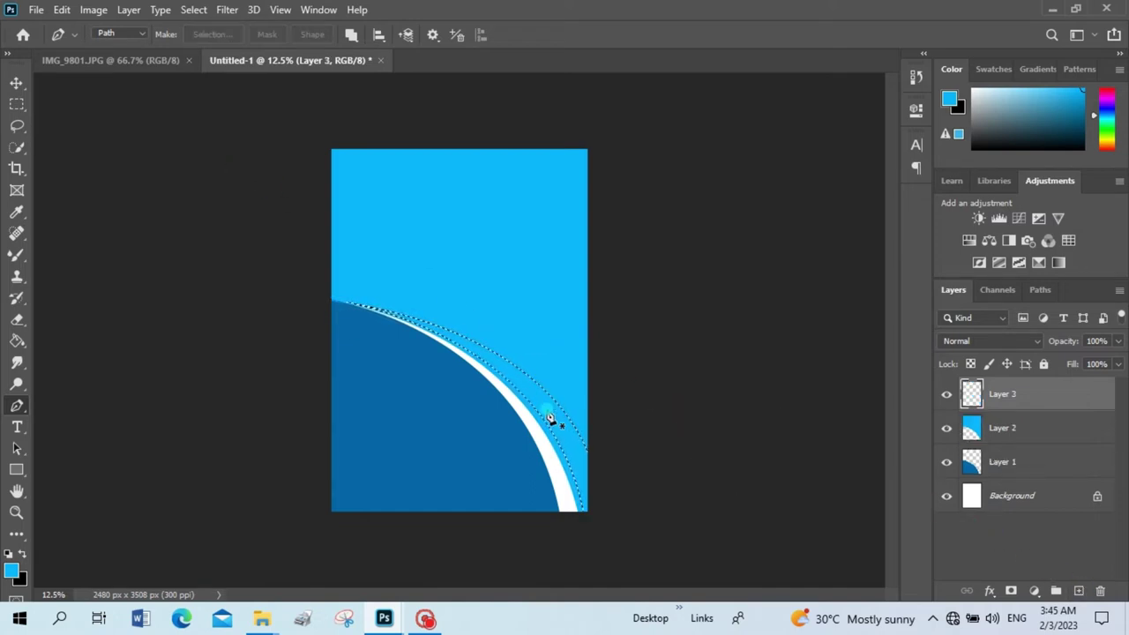
- Fill the crescent selection on Layer 3 with dark navy #002850
{"action": "left_click", "coordinate": [16, 340]}
{"action": "left_click", "coordinate": [12, 570]}
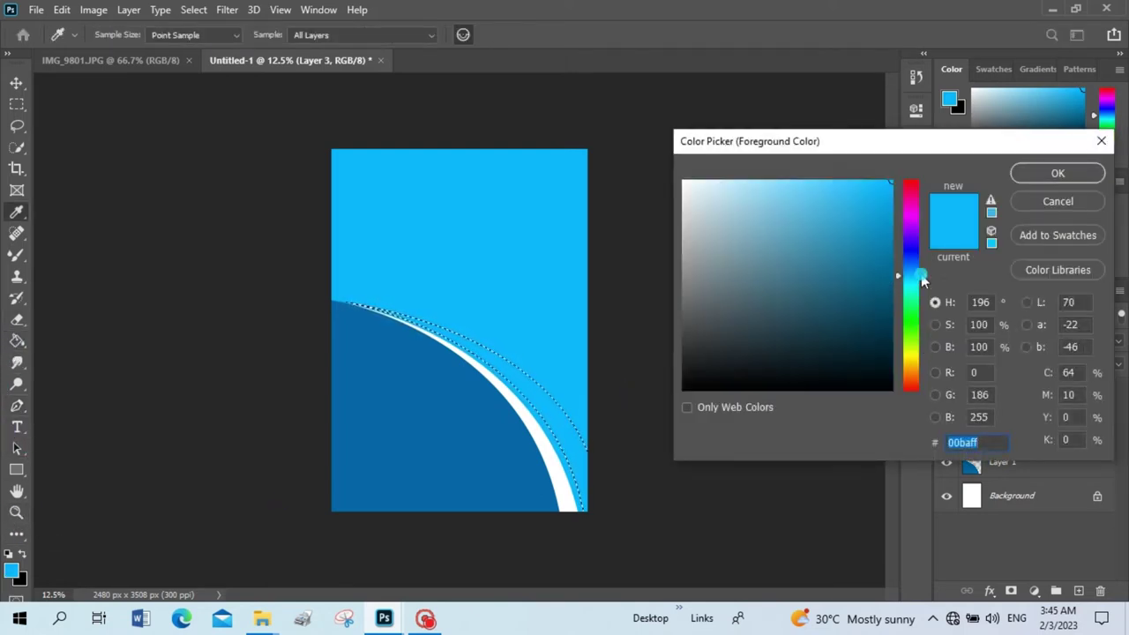
{"action": "left_click_drag", "start_coordinate": [922, 280], "coordinate": [918, 268]}
{"action": "left_click_drag", "start_coordinate": [885, 321], "coordinate": [893, 323]}
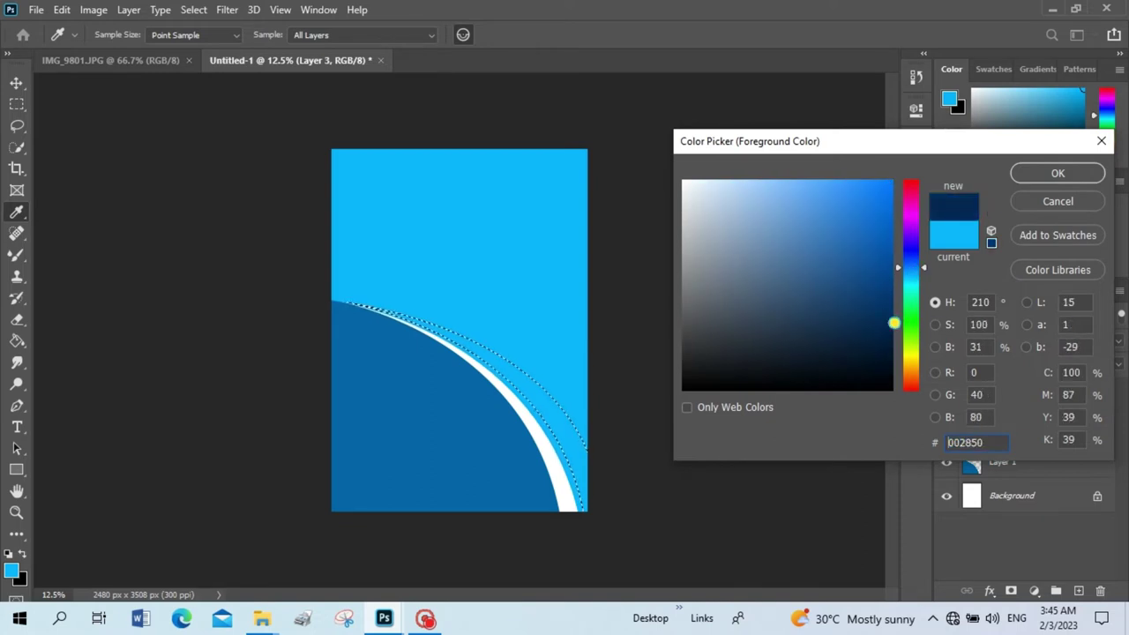
{"action": "left_click", "coordinate": [1058, 173]}
{"action": "left_click", "coordinate": [556, 423]}
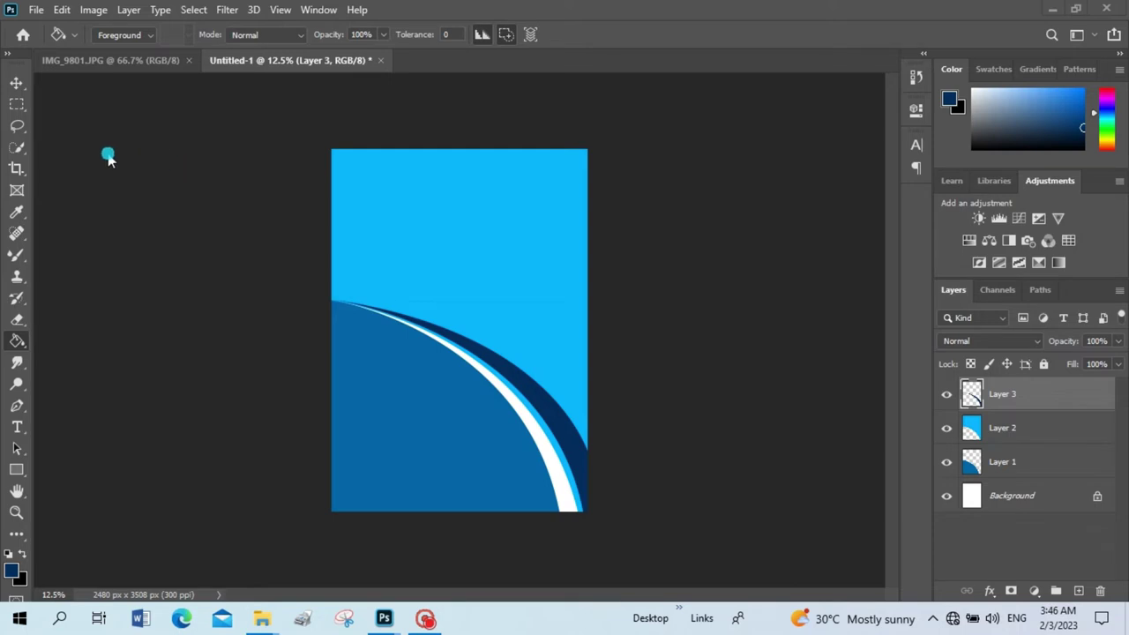
{"action": "left_click", "coordinate": [18, 469]}
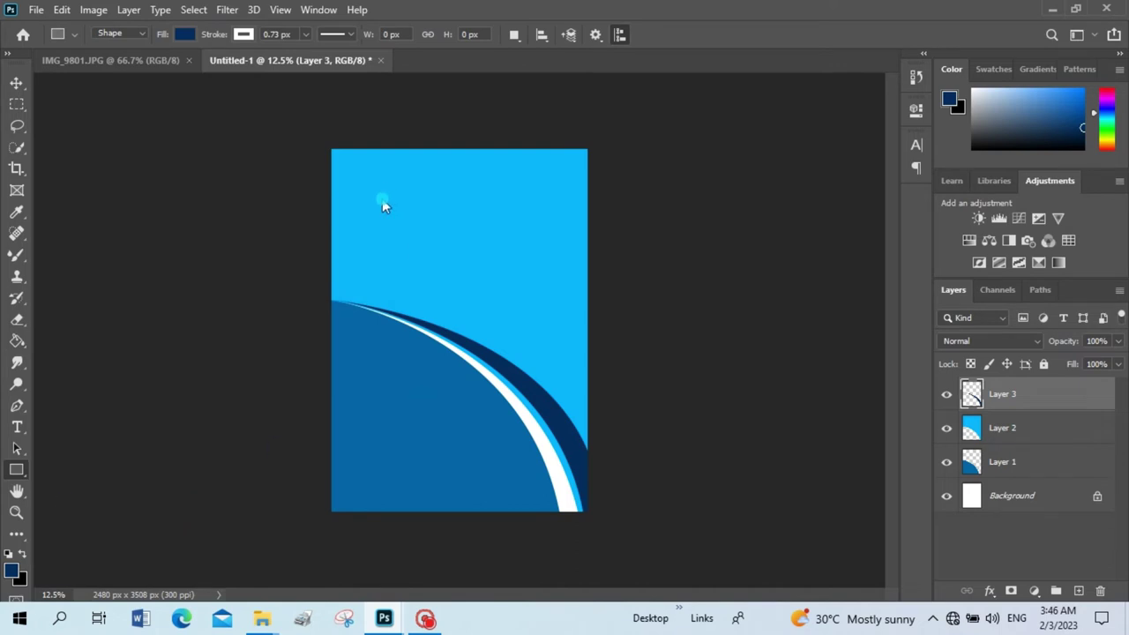
- Draw a navy circle in the upper centre with a thick 53.80 px white stroke, nudged up and left
{"action": "key", "text": "shift+u"}
{"action": "left_click_drag", "start_coordinate": [388, 197], "coordinate": [553, 414]}
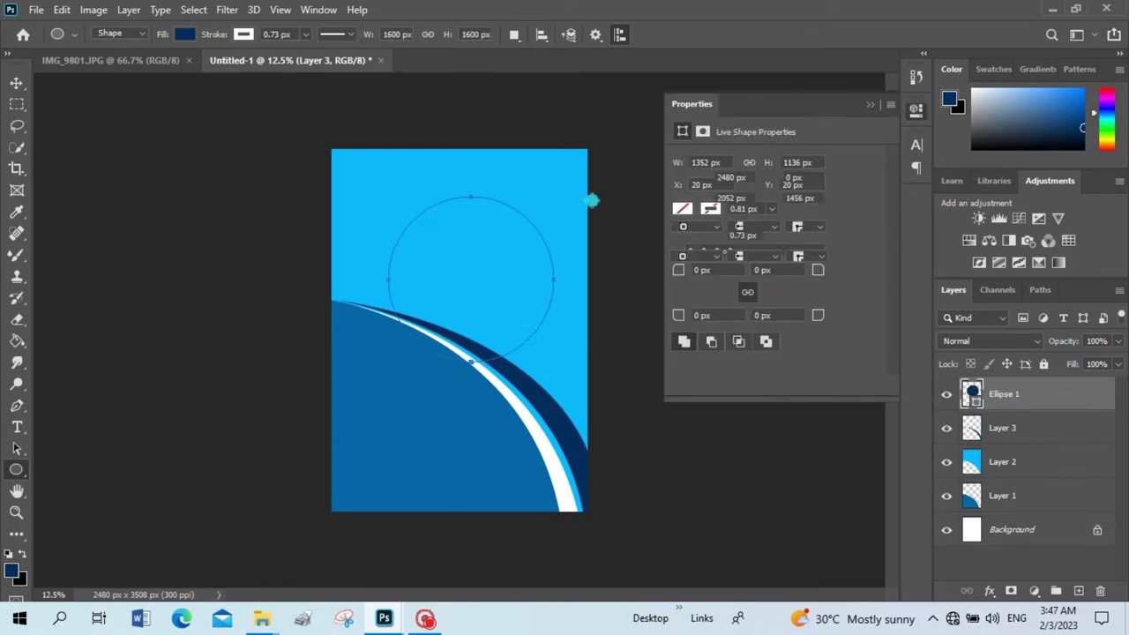
{"action": "left_click", "coordinate": [871, 105]}
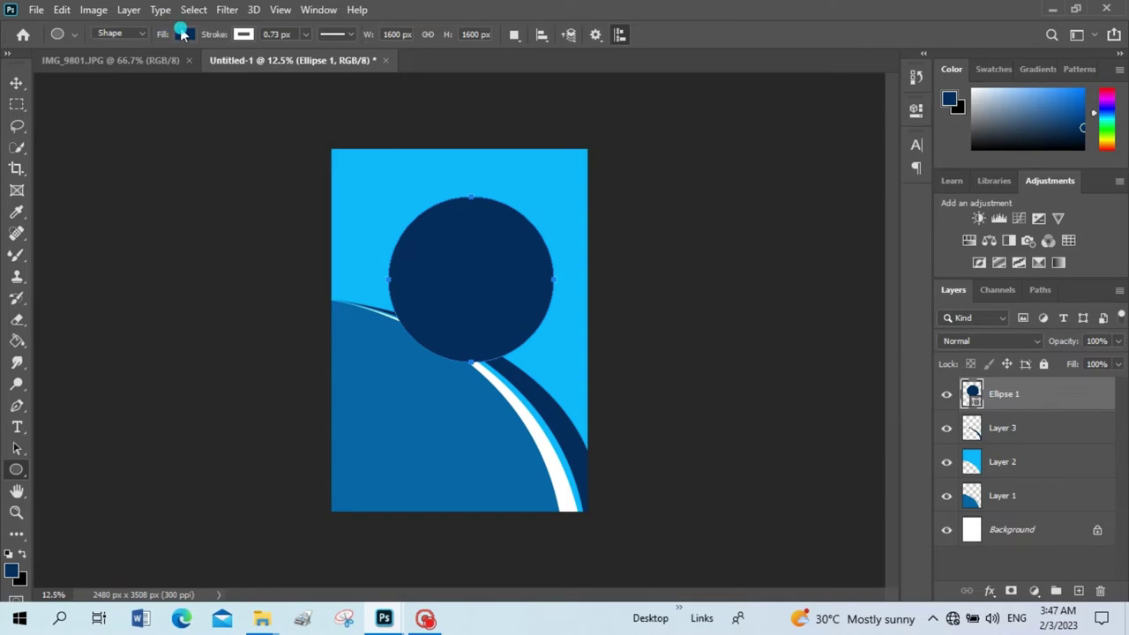
{"action": "left_click", "coordinate": [183, 35]}
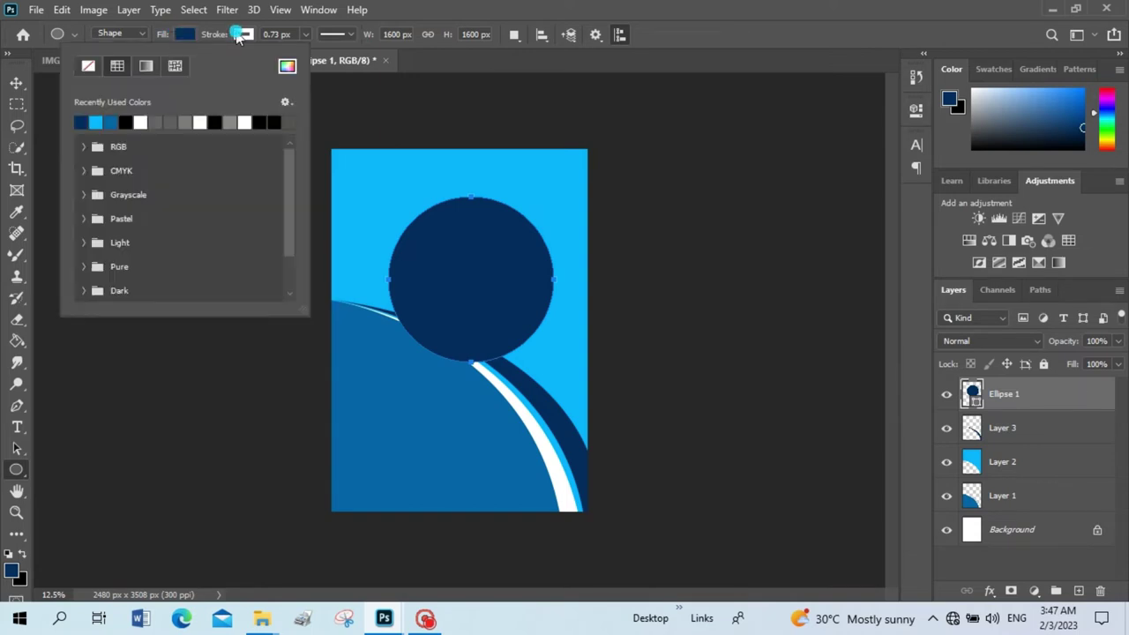
{"action": "left_click", "coordinate": [238, 35]}
{"action": "left_click", "coordinate": [306, 35]}
{"action": "left_click_drag", "start_coordinate": [315, 51], "coordinate": [324, 51]}
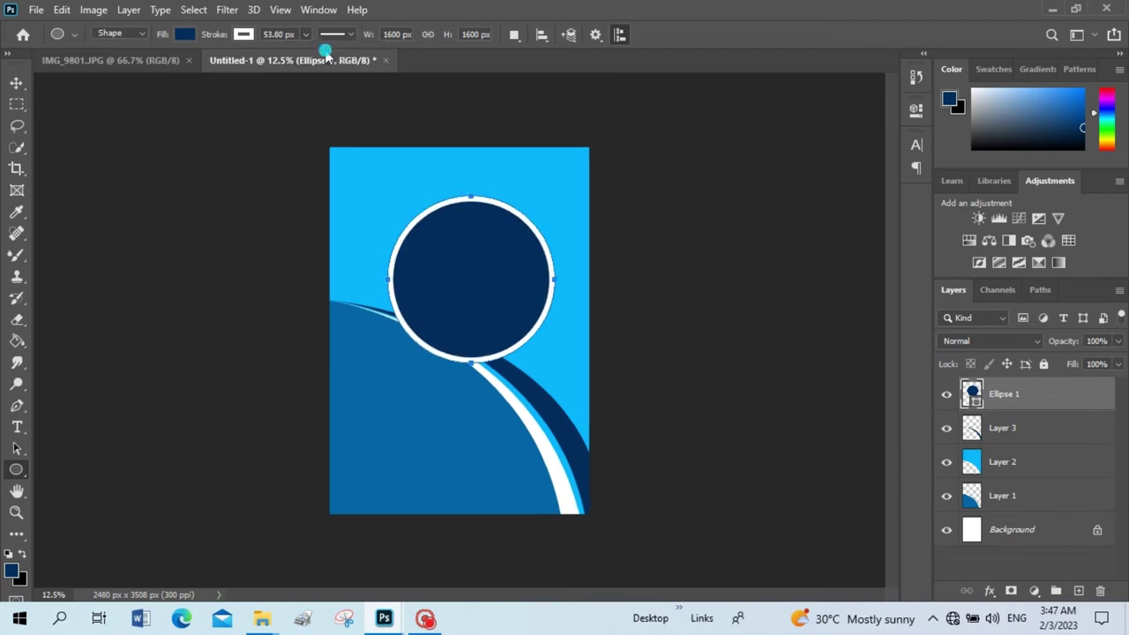
{"action": "key", "text": "ctrl+plus"}
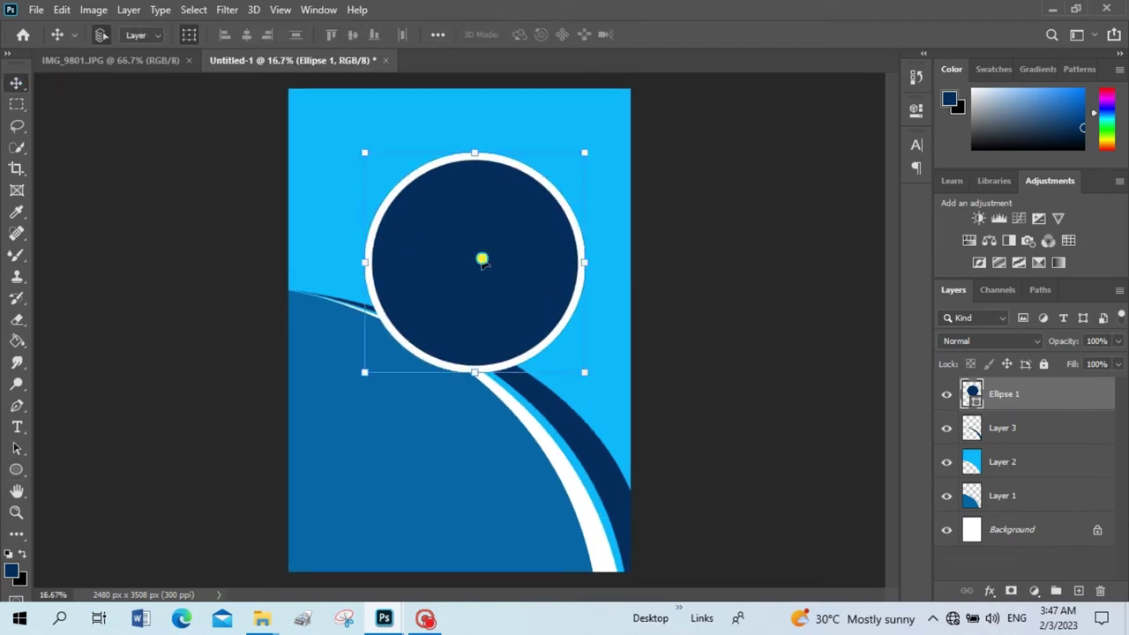
{"action": "left_click_drag", "start_coordinate": [482, 259], "coordinate": [468, 255]}
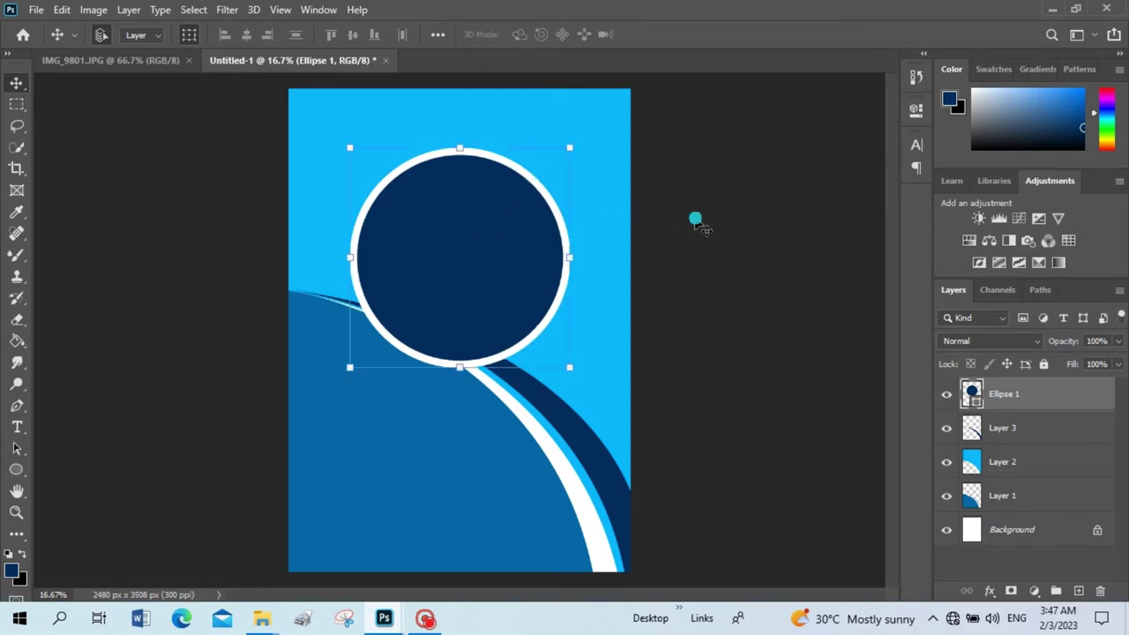
{"action": "left_click", "coordinate": [696, 220]}
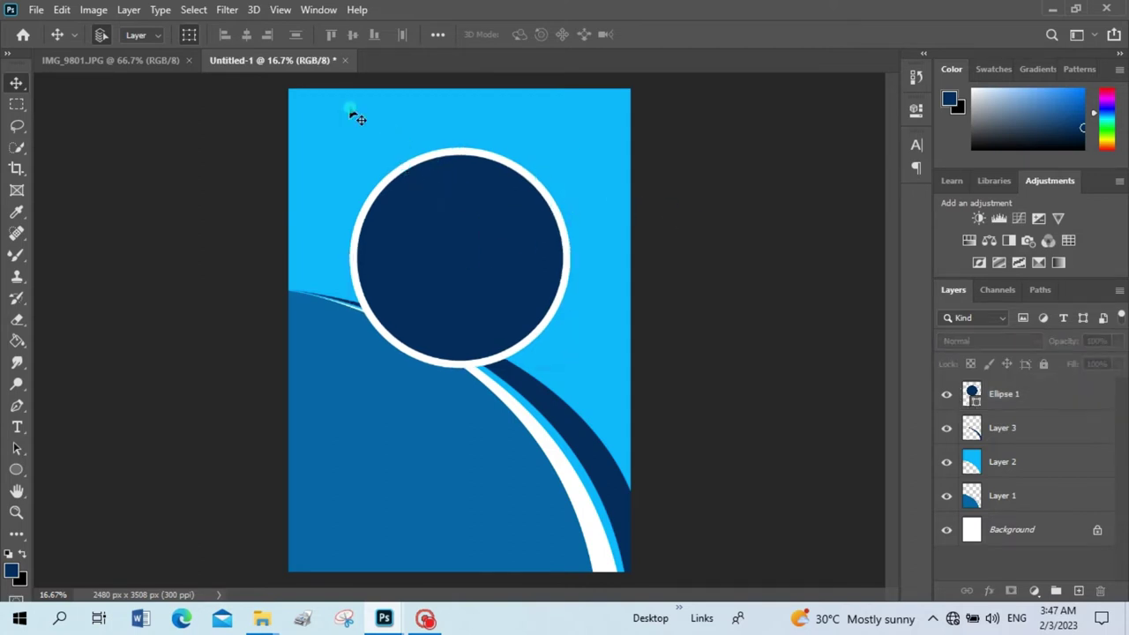
- Copy the skyscraper photo into the cover document as a new layer
{"action": "left_click_drag", "start_coordinate": [711, 171], "coordinate": [856, 152]}
{"action": "mouse_move", "coordinate": [852, 251]}
{"action": "left_mouse_down"}
{"action": "mouse_move", "coordinate": [726, 221]}
{"action": "mouse_move", "coordinate": [970, 180]}
{"action": "left_mouse_up"}
{"action": "left_click", "coordinate": [605, 278]}
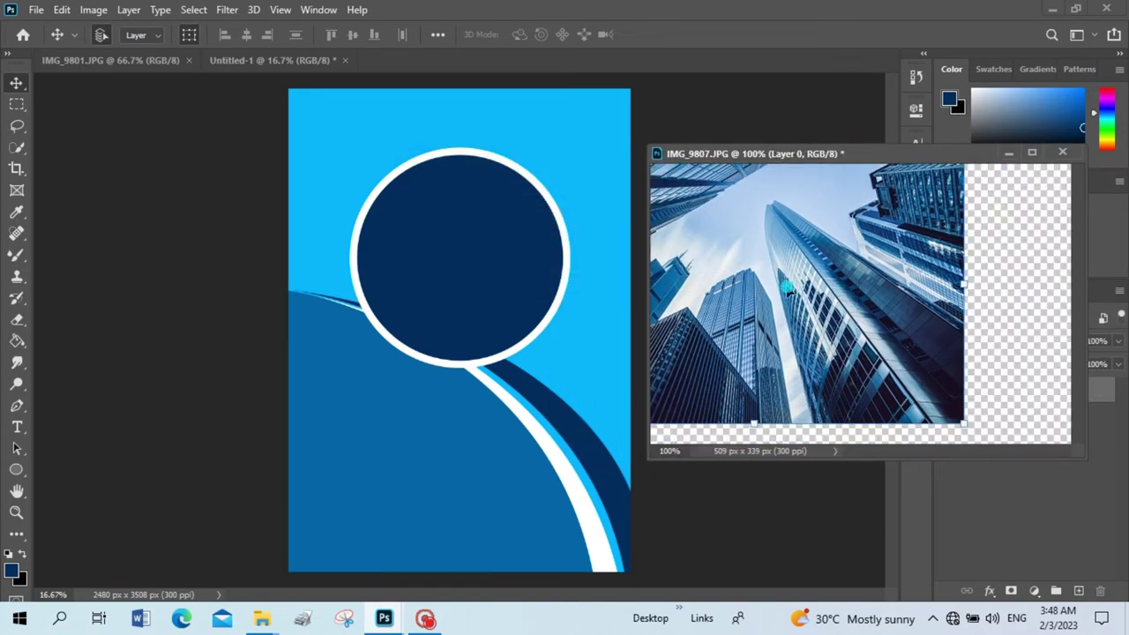
{"action": "left_click_drag", "start_coordinate": [859, 294], "coordinate": [504, 236]}
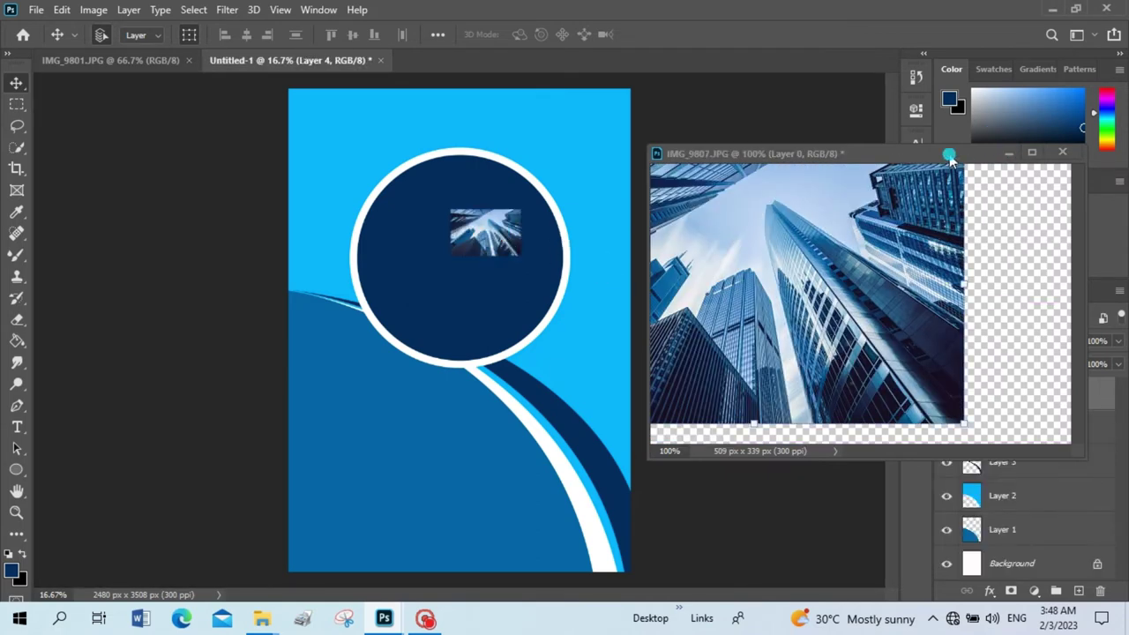
{"action": "left_click", "coordinate": [1008, 153]}
- Scale the skyscraper photo up to about 430% and commit the transform
{"action": "left_click_drag", "start_coordinate": [446, 204], "coordinate": [343, 138]}
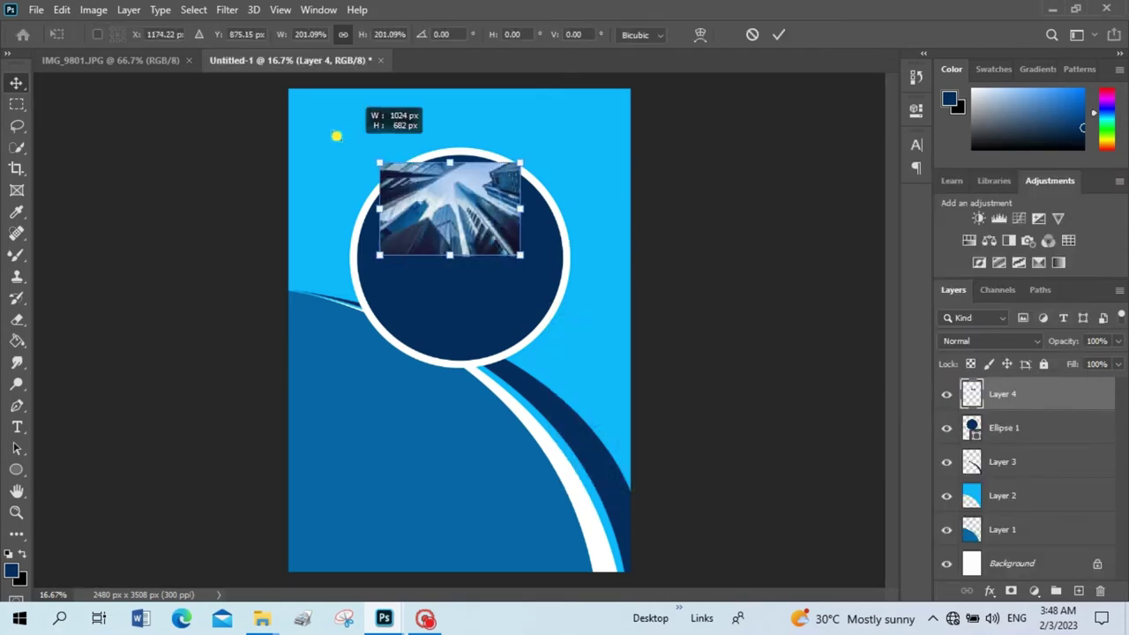
{"action": "left_click_drag", "start_coordinate": [527, 258], "coordinate": [623, 323]}
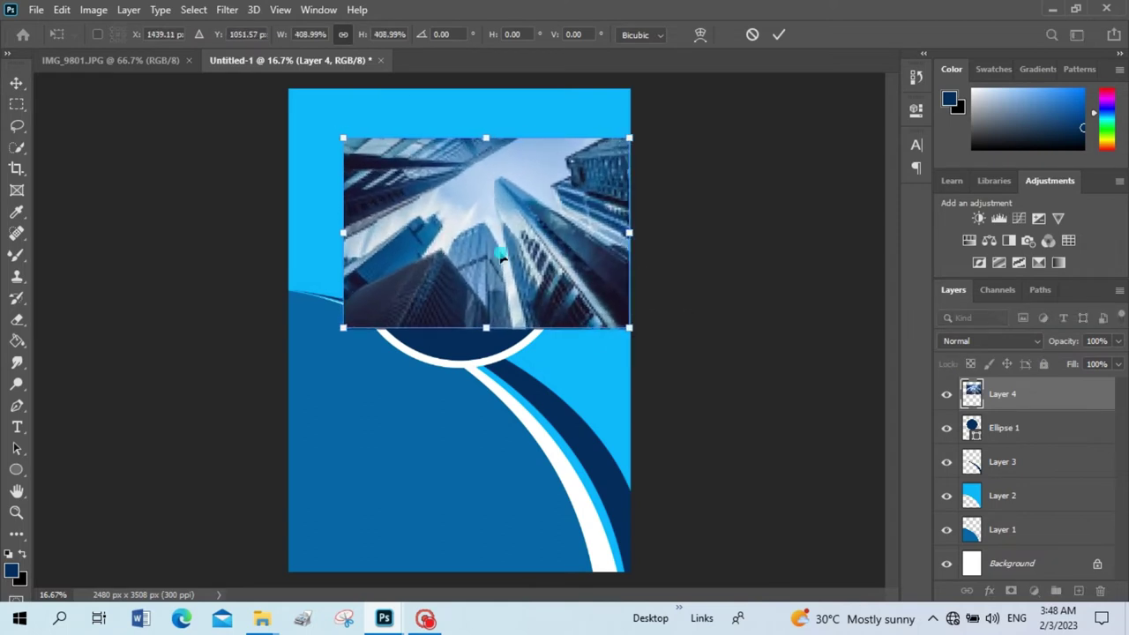
{"action": "left_click_drag", "start_coordinate": [504, 252], "coordinate": [482, 277]}
{"action": "left_click_drag", "start_coordinate": [462, 162], "coordinate": [467, 151]}
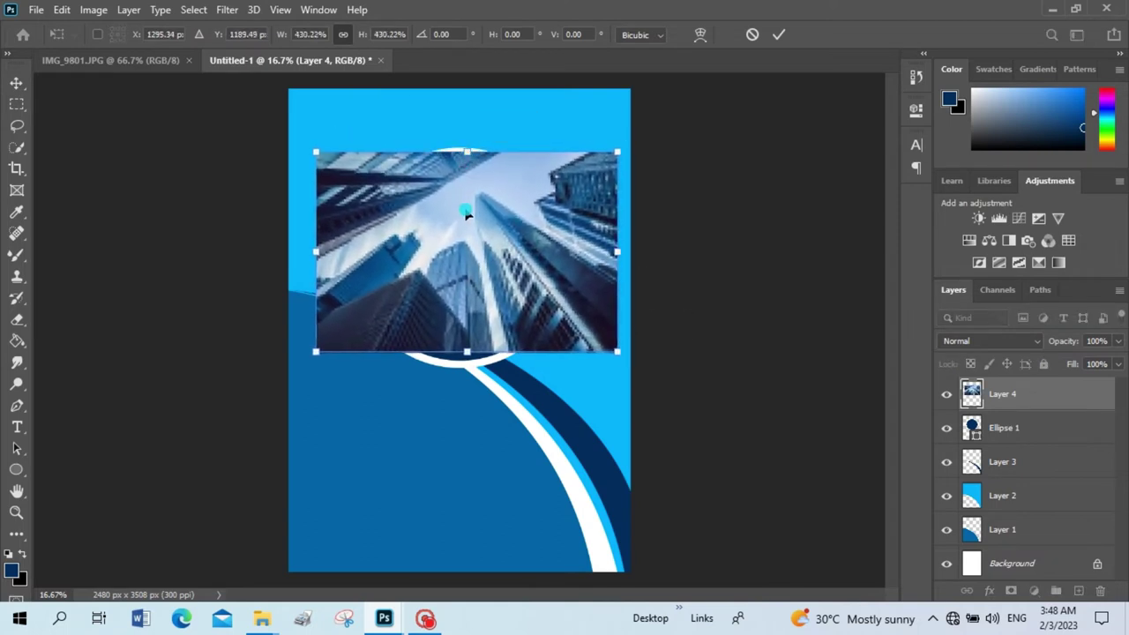
{"action": "left_click_drag", "start_coordinate": [467, 217], "coordinate": [466, 221]}
{"action": "left_click", "coordinate": [778, 35]}
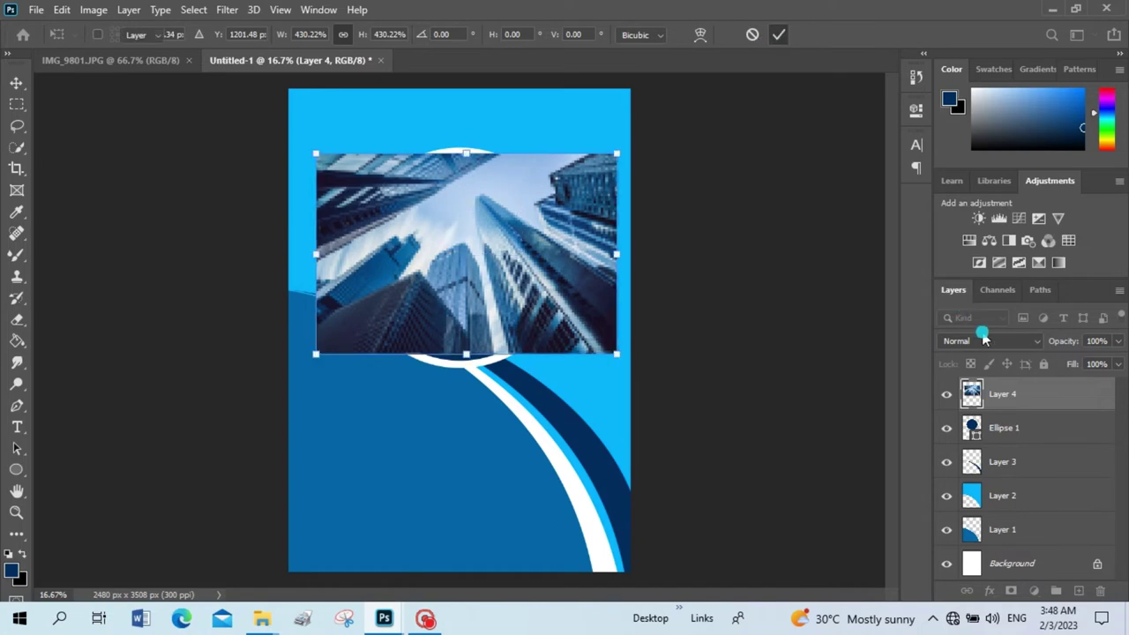
- Clip the photo to the circle as a clipping mask and fit it inside
{"action": "right_click", "coordinate": [1023, 393]}
{"action": "left_click", "coordinate": [915, 317]}
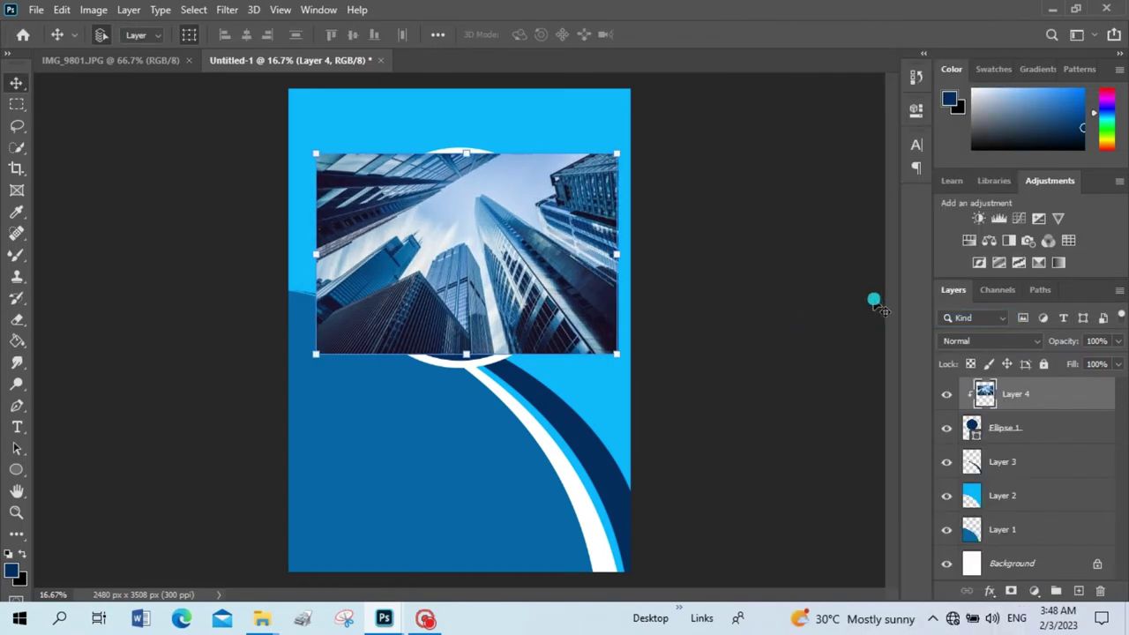
{"action": "left_click_drag", "start_coordinate": [467, 357], "coordinate": [468, 362]}
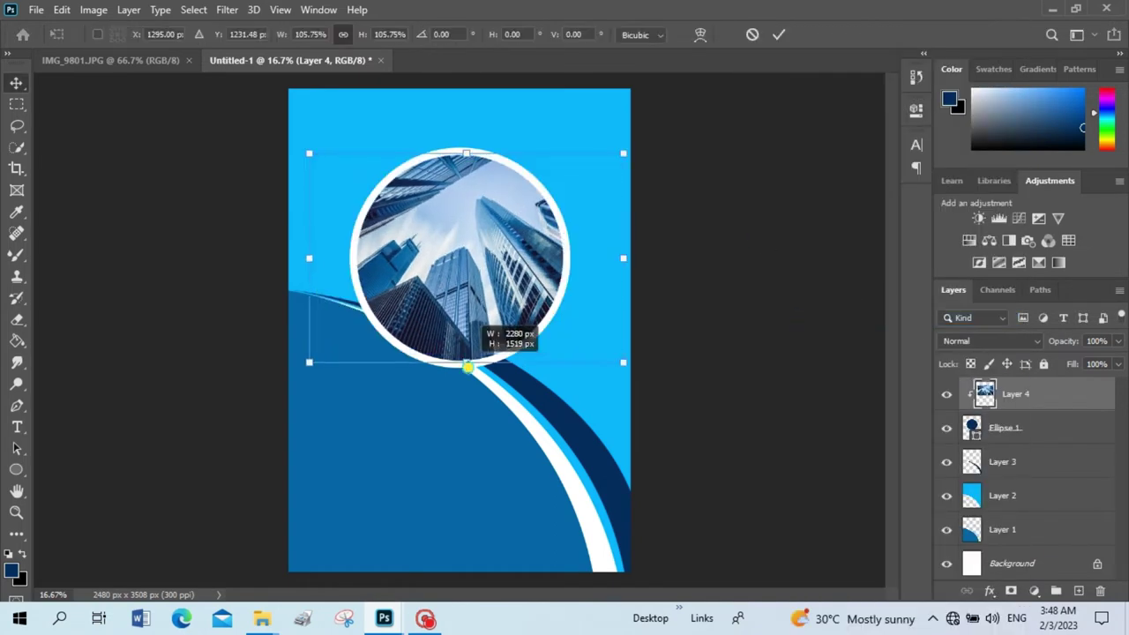
{"action": "left_click_drag", "start_coordinate": [456, 303], "coordinate": [425, 297]}
{"action": "left_click", "coordinate": [779, 34]}
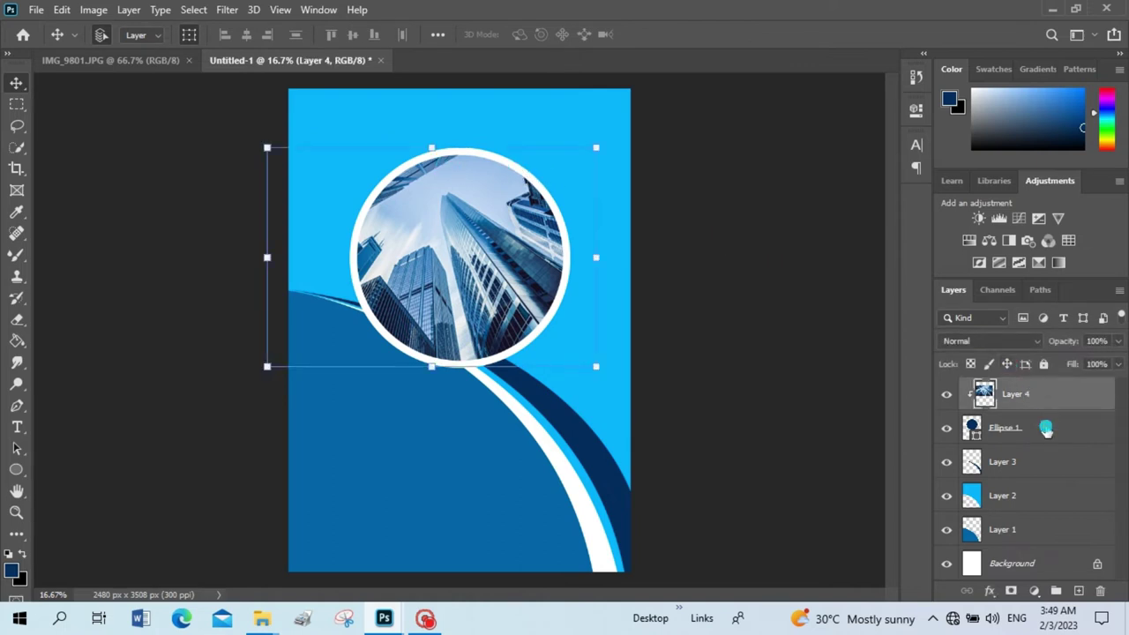
- Shrink the Ellipse 1 circle to about 89.7% and reposition it
{"action": "left_click", "coordinate": [1046, 429]}
{"action": "left_click_drag", "start_coordinate": [349, 145], "coordinate": [372, 169]}
{"action": "mouse_move", "coordinate": [483, 180]}
{"action": "left_mouse_down"}
{"action": "mouse_move", "coordinate": [471, 173]}
{"action": "mouse_move", "coordinate": [477, 149]}
{"action": "mouse_move", "coordinate": [474, 178]}
{"action": "left_mouse_up"}
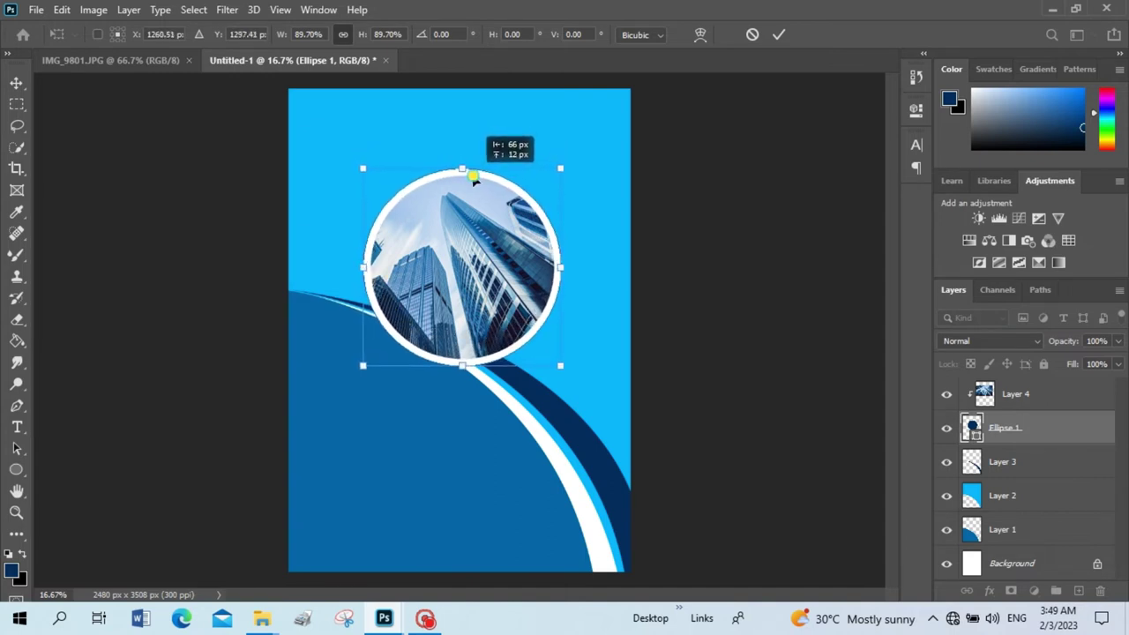
- Commit the circle transform and thicken its white stroke to 67.45 px
{"action": "left_click", "coordinate": [778, 34]}
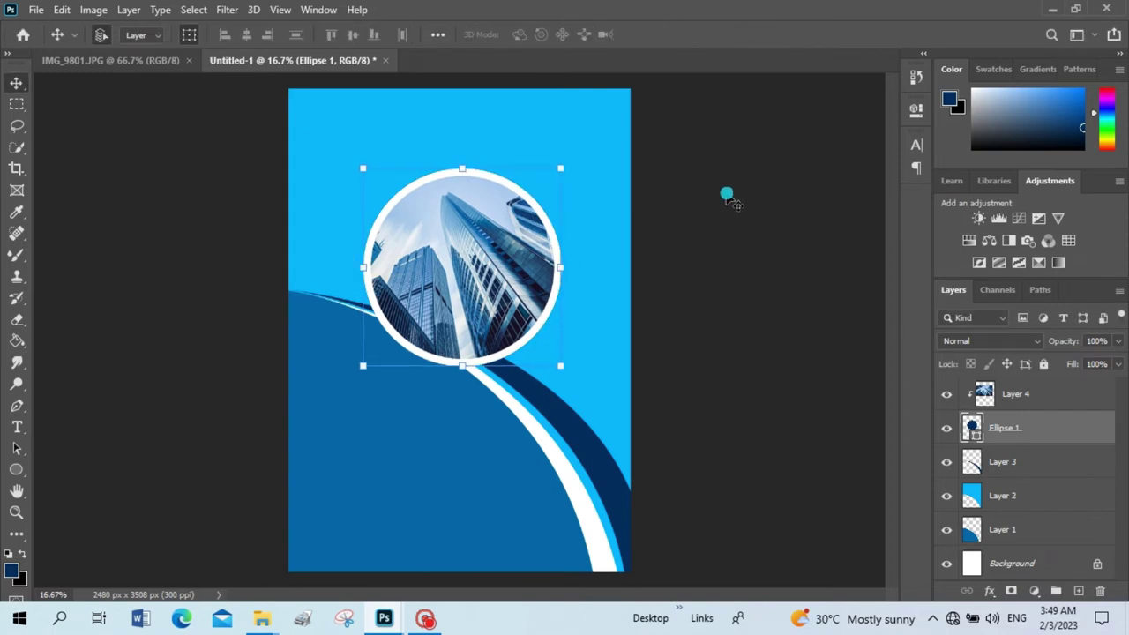
{"action": "left_click", "coordinate": [15, 469]}
{"action": "left_click", "coordinate": [307, 35]}
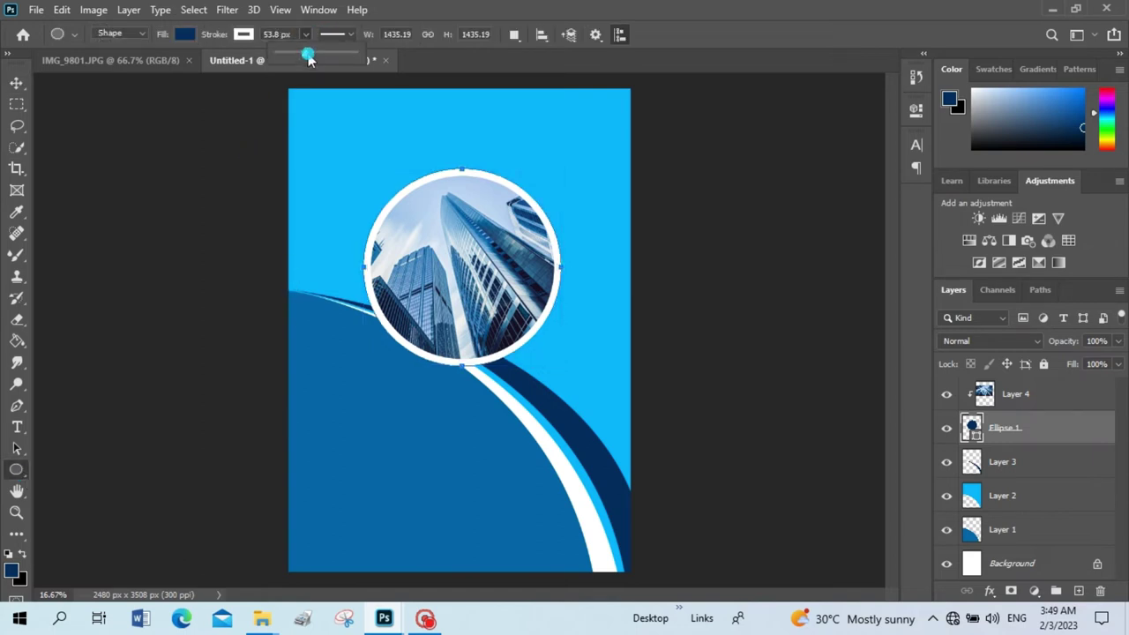
{"action": "left_click_drag", "start_coordinate": [305, 53], "coordinate": [310, 53]}
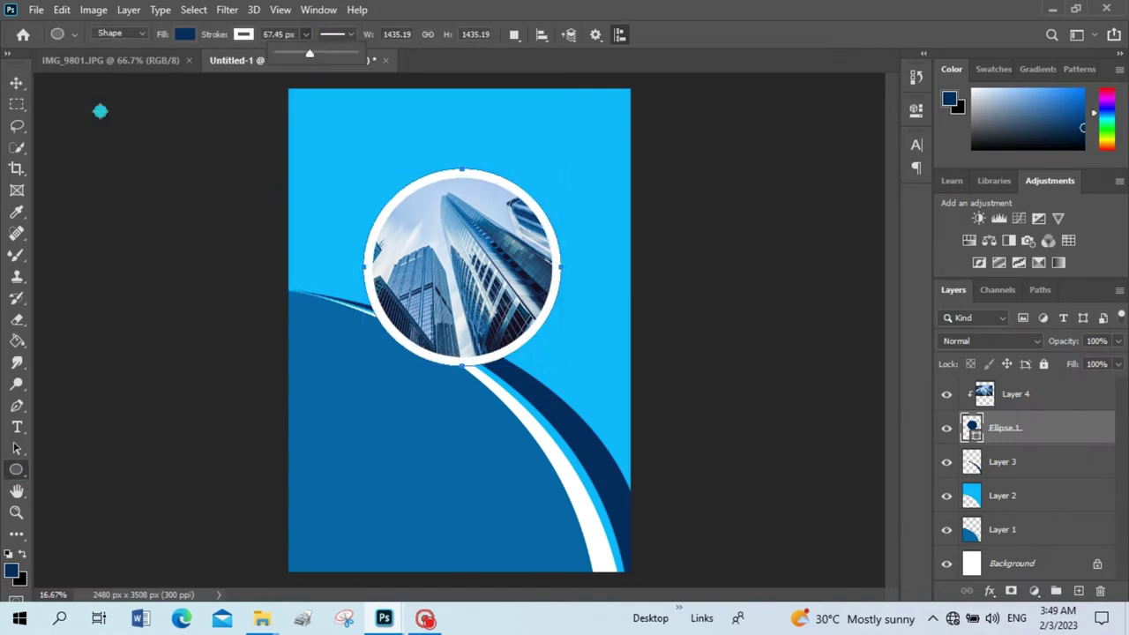
- Shift the skyscraper photo within the circle, then select Layer 2
{"action": "left_click", "coordinate": [17, 83]}
{"action": "left_click", "coordinate": [439, 249]}
{"action": "mouse_move", "coordinate": [439, 249]}
{"action": "left_mouse_down"}
{"action": "mouse_move", "coordinate": [541, 234]}
{"action": "mouse_move", "coordinate": [537, 254]}
{"action": "mouse_move", "coordinate": [521, 258]}
{"action": "left_mouse_up"}
{"action": "left_click", "coordinate": [757, 239]}
{"action": "left_click", "coordinate": [1013, 466]}
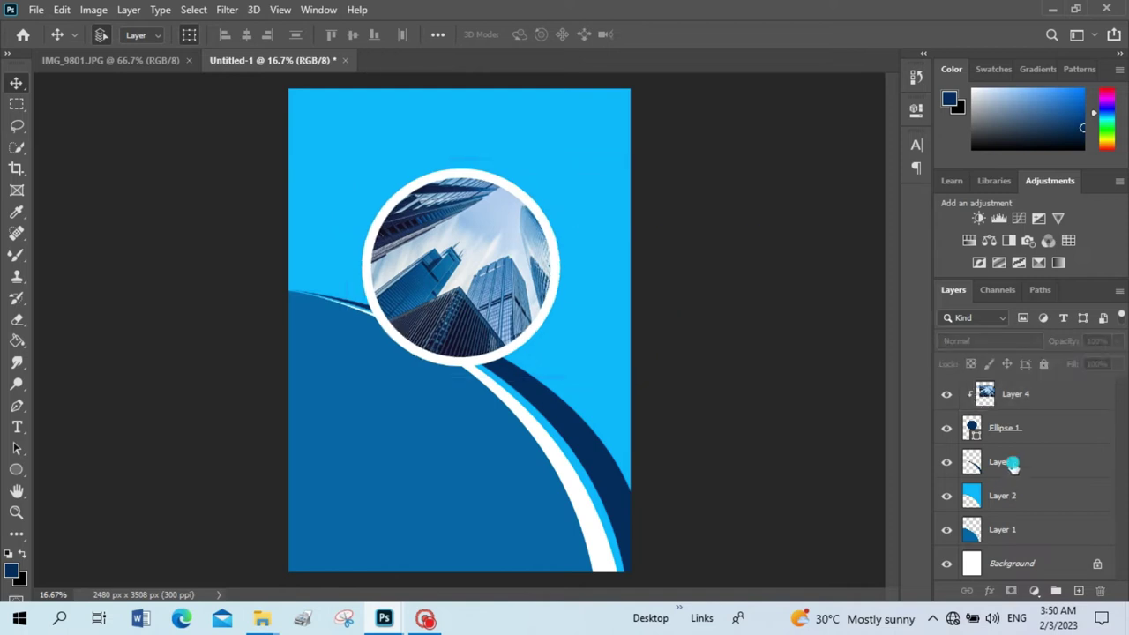
{"action": "left_click", "coordinate": [1008, 499]}
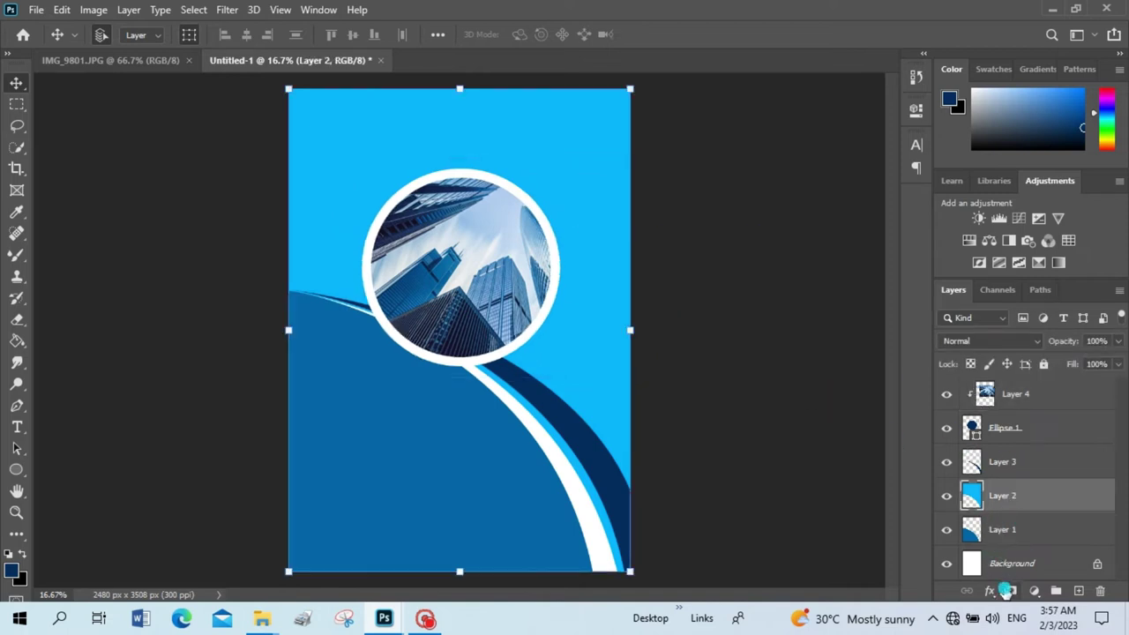
- Give Layer 2 a radial purple-to-white Gradient Overlay at 150% scale
{"action": "left_click", "coordinate": [1007, 591]}
{"action": "left_click", "coordinate": [917, 393]}
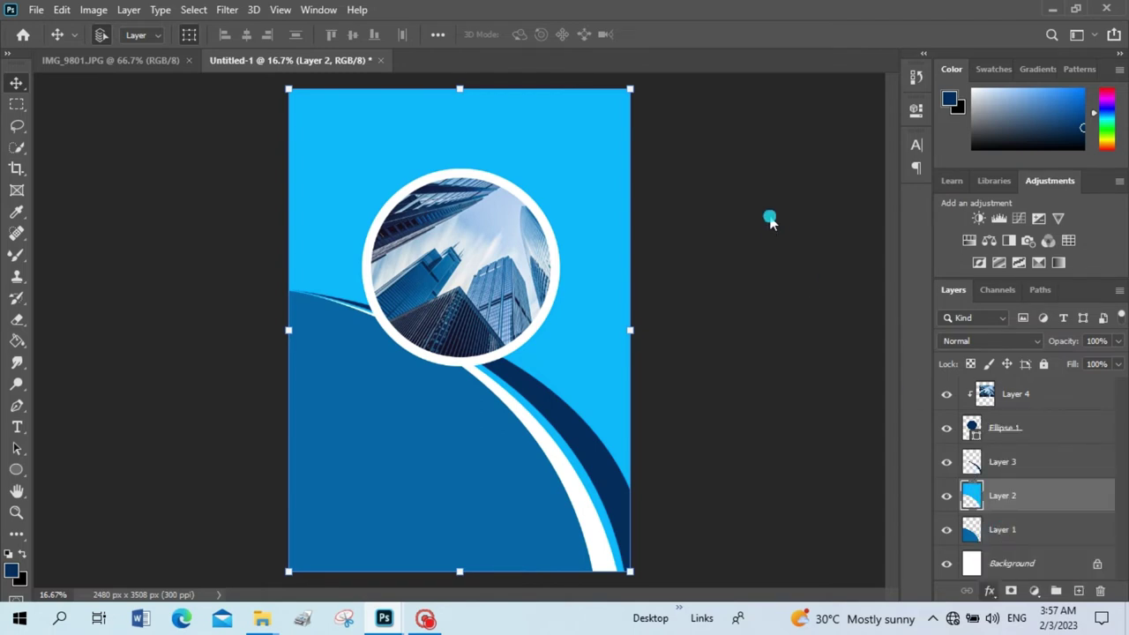
{"action": "left_click_drag", "start_coordinate": [742, 27], "coordinate": [953, 53]}
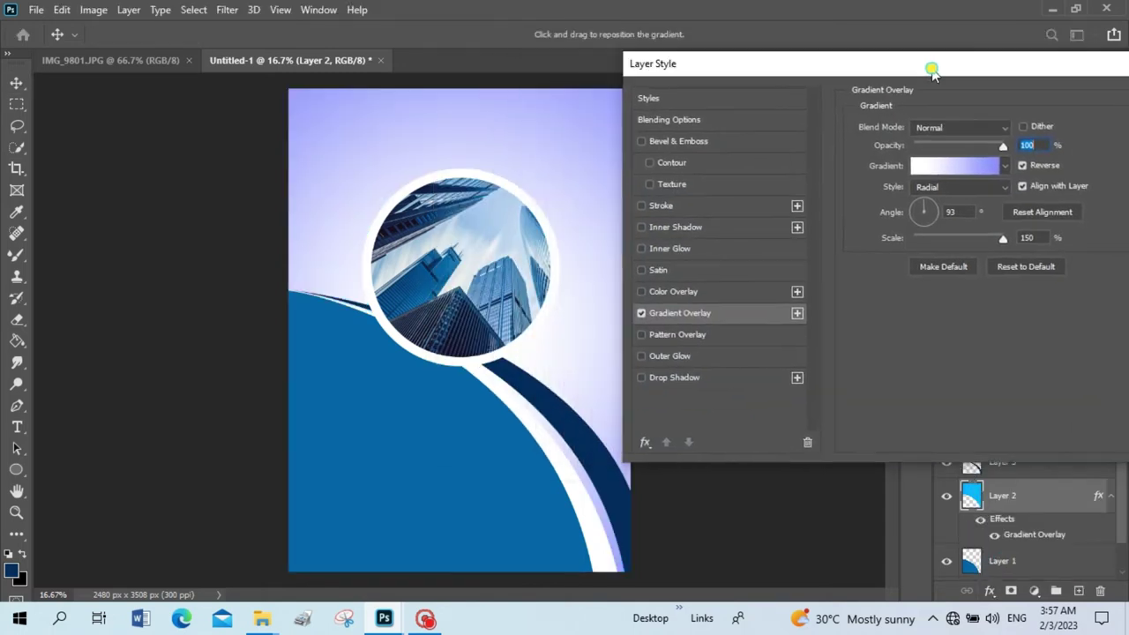
{"action": "left_click", "coordinate": [979, 146]}
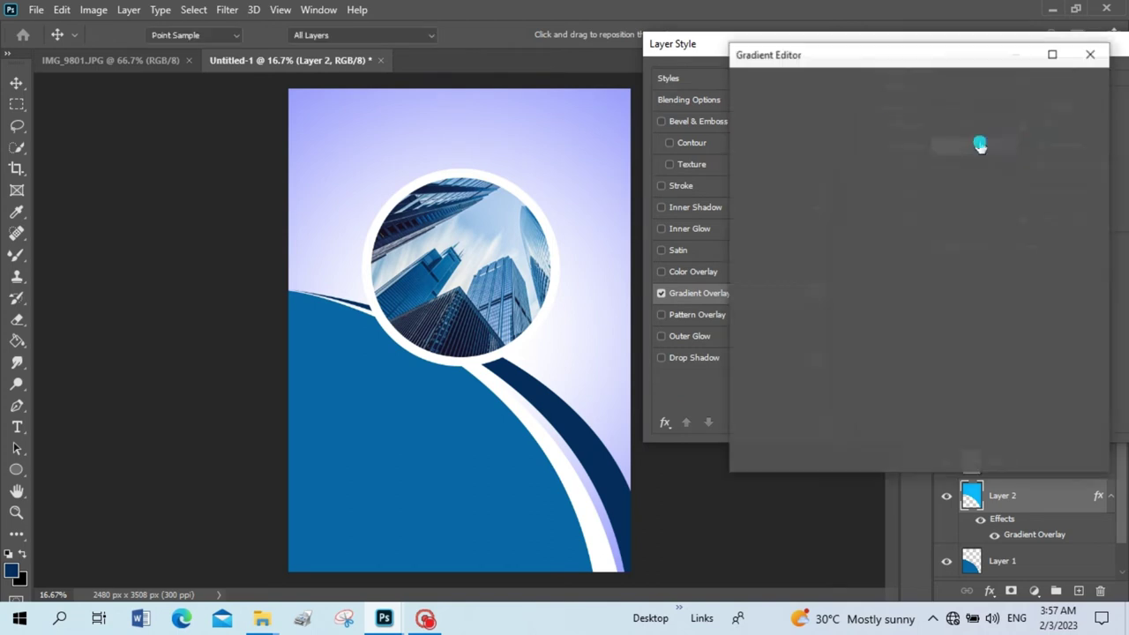
{"action": "mouse_move", "coordinate": [753, 363]}
{"action": "left_mouse_down"}
{"action": "mouse_move", "coordinate": [803, 359]}
{"action": "mouse_move", "coordinate": [793, 360]}
{"action": "left_mouse_up"}
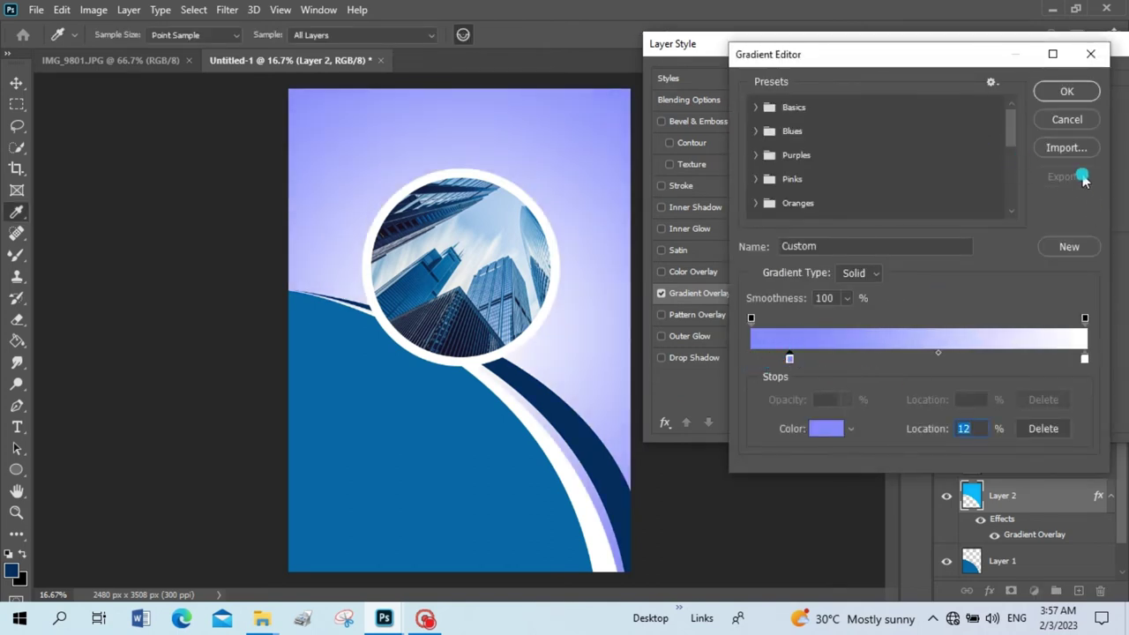
{"action": "left_click", "coordinate": [1067, 91]}
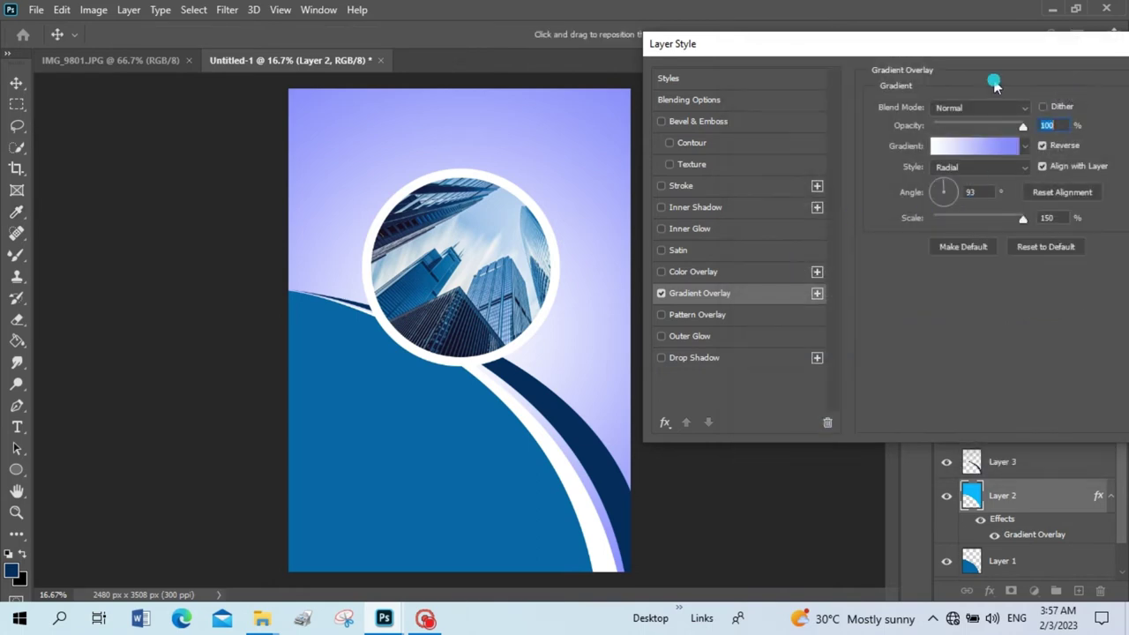
{"action": "left_click_drag", "start_coordinate": [982, 49], "coordinate": [915, 51]}
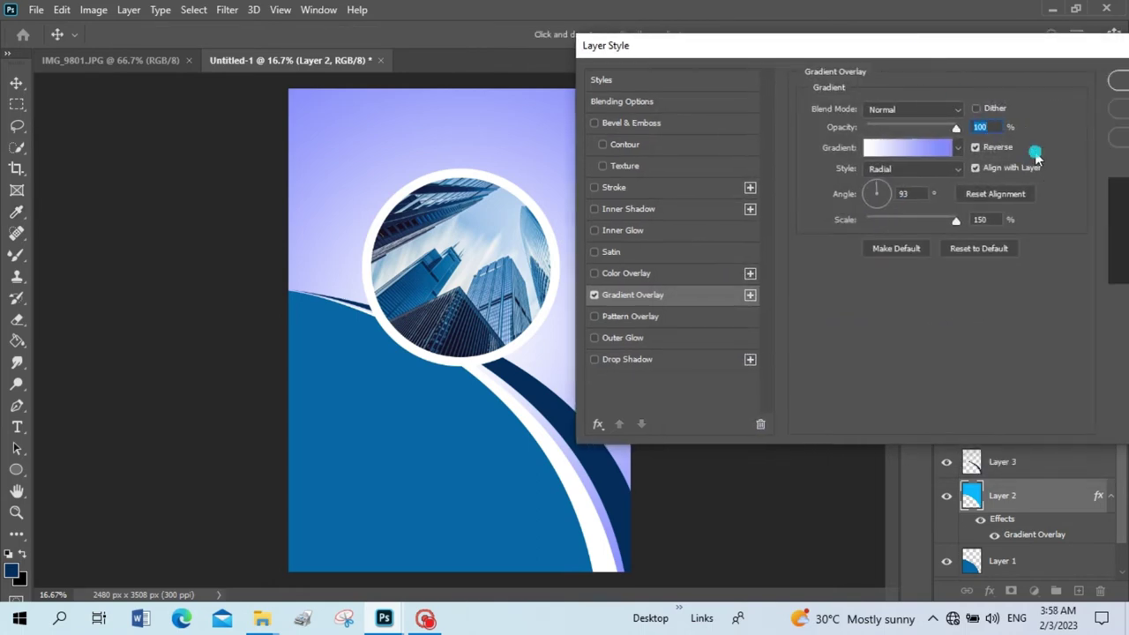
{"action": "left_click_drag", "start_coordinate": [1046, 60], "coordinate": [975, 55]}
{"action": "left_click", "coordinate": [1110, 89]}
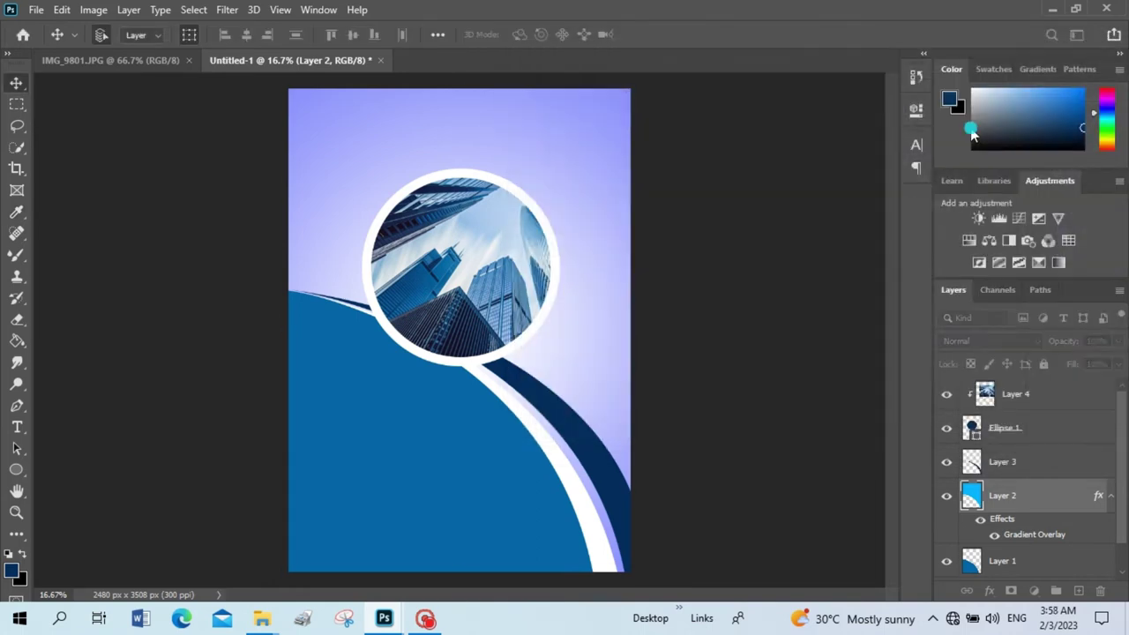
{"action": "left_click", "coordinate": [1112, 500]}
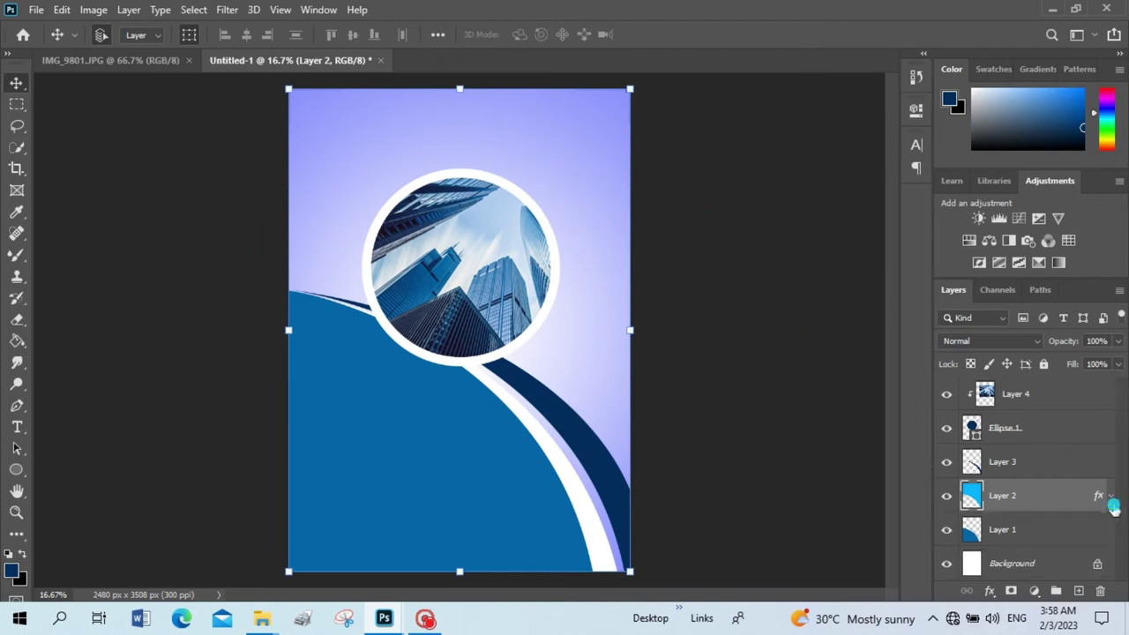
- Add a reversed linear blue preset Gradient Overlay to Layer 1 at 93° and 150% scale
{"action": "left_click", "coordinate": [1010, 529]}
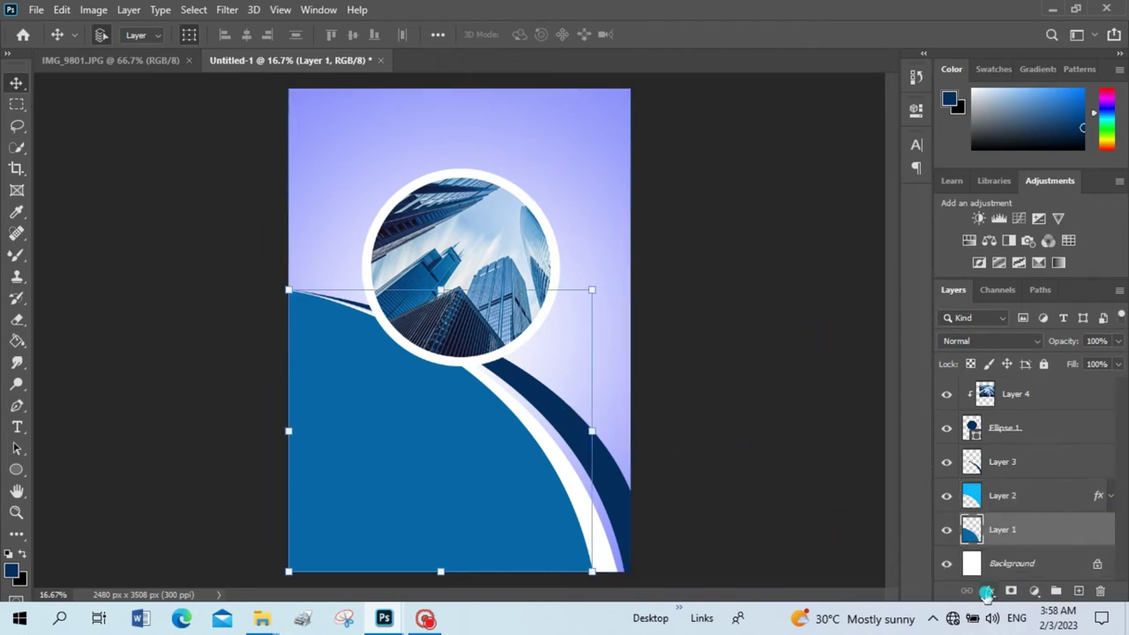
{"action": "left_click", "coordinate": [989, 591]}
{"action": "left_click", "coordinate": [998, 540]}
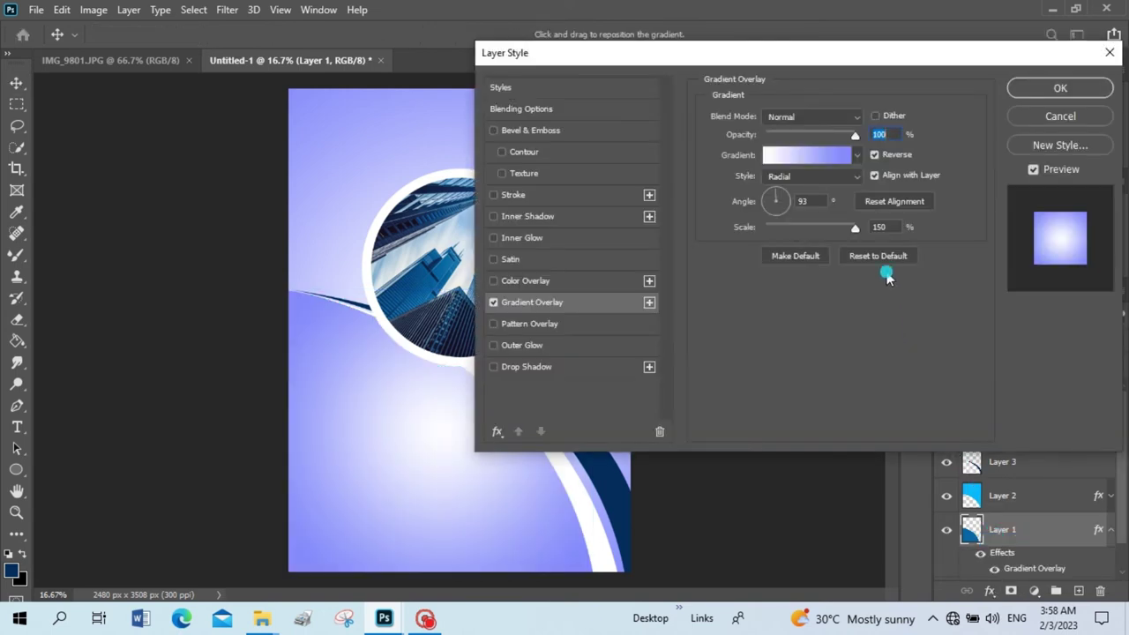
{"action": "left_click_drag", "start_coordinate": [898, 55], "coordinate": [1028, 60]}
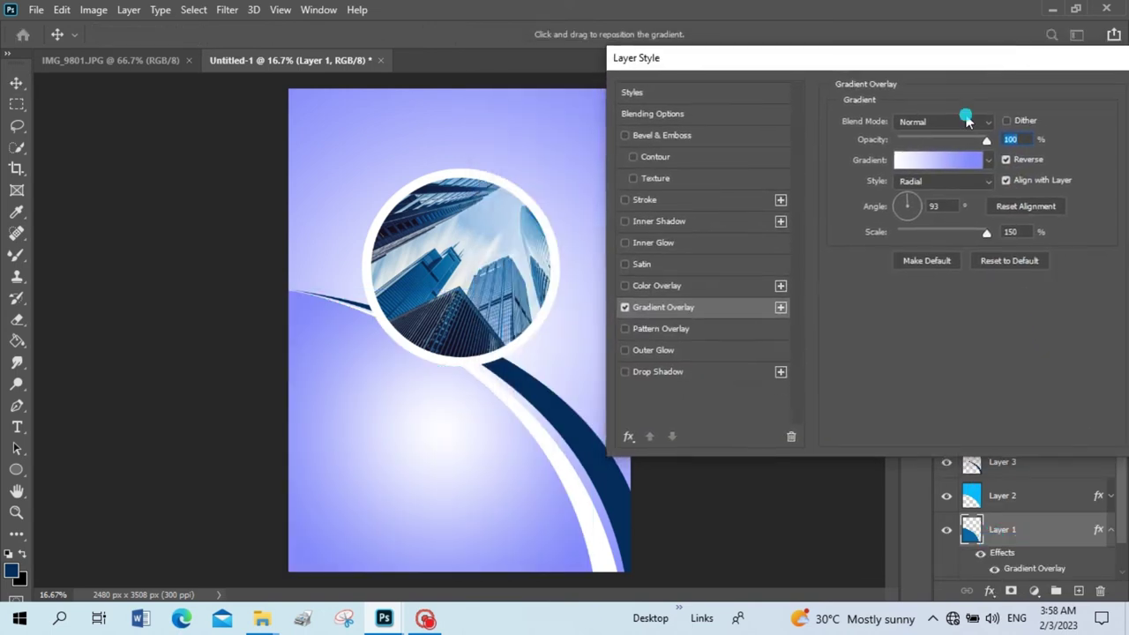
{"action": "left_click", "coordinate": [921, 161]}
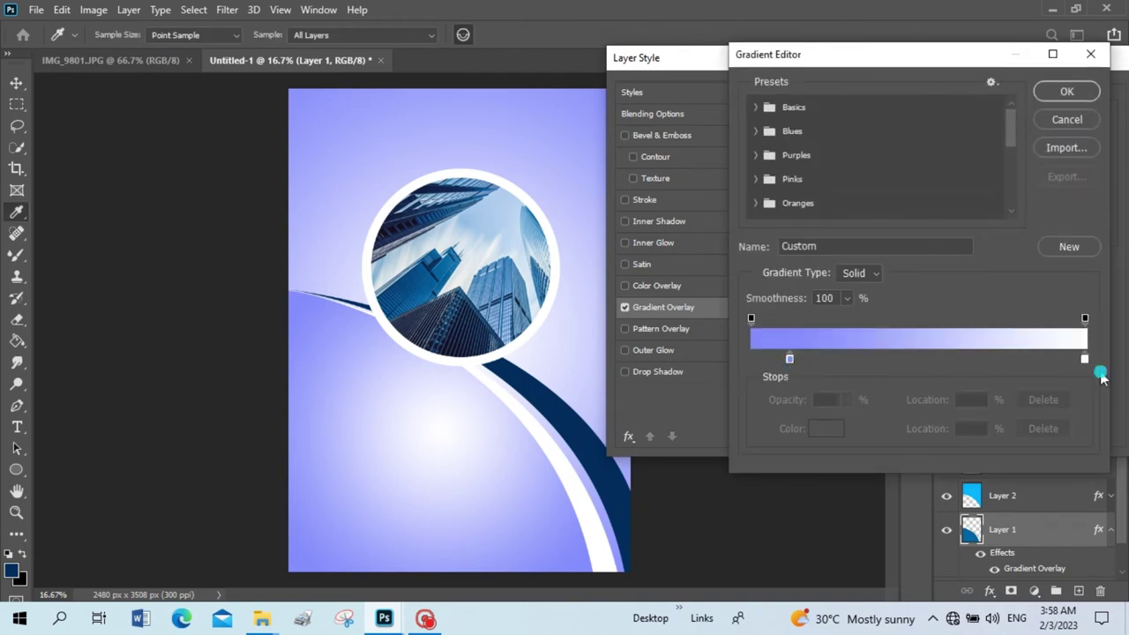
{"action": "left_click_drag", "start_coordinate": [1010, 142], "coordinate": [1011, 212]}
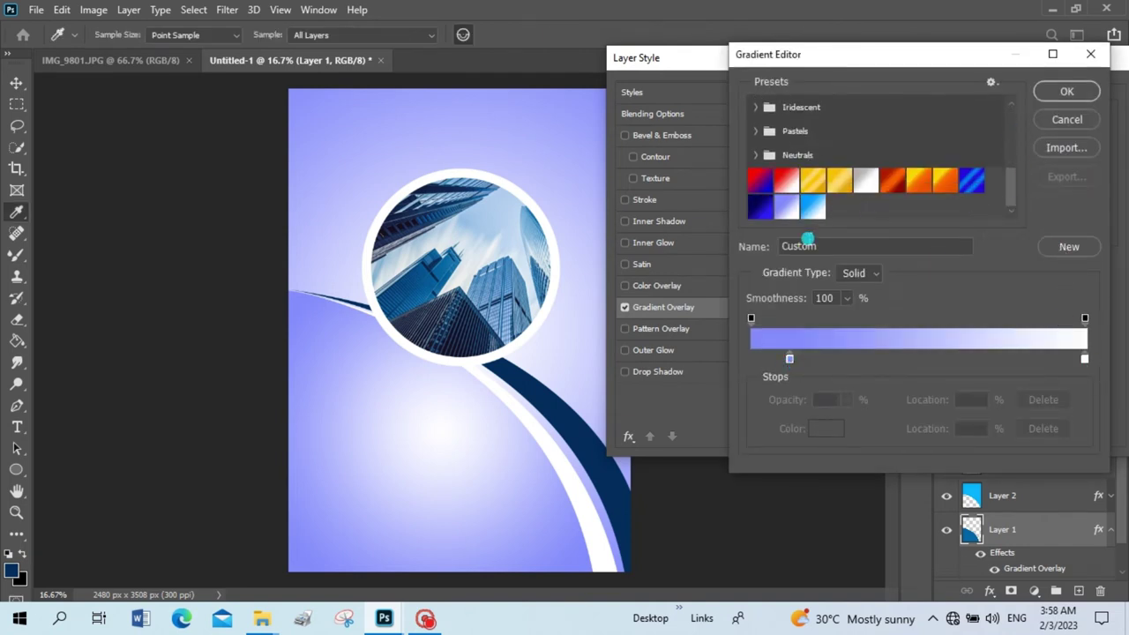
{"action": "left_click", "coordinate": [811, 207]}
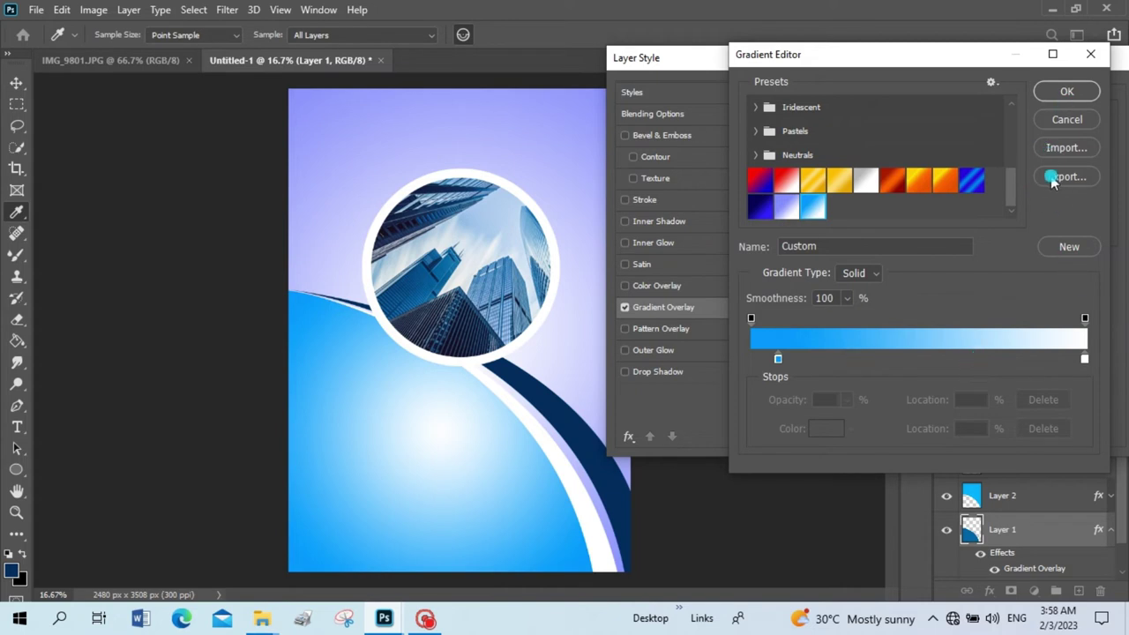
{"action": "left_click", "coordinate": [1079, 93]}
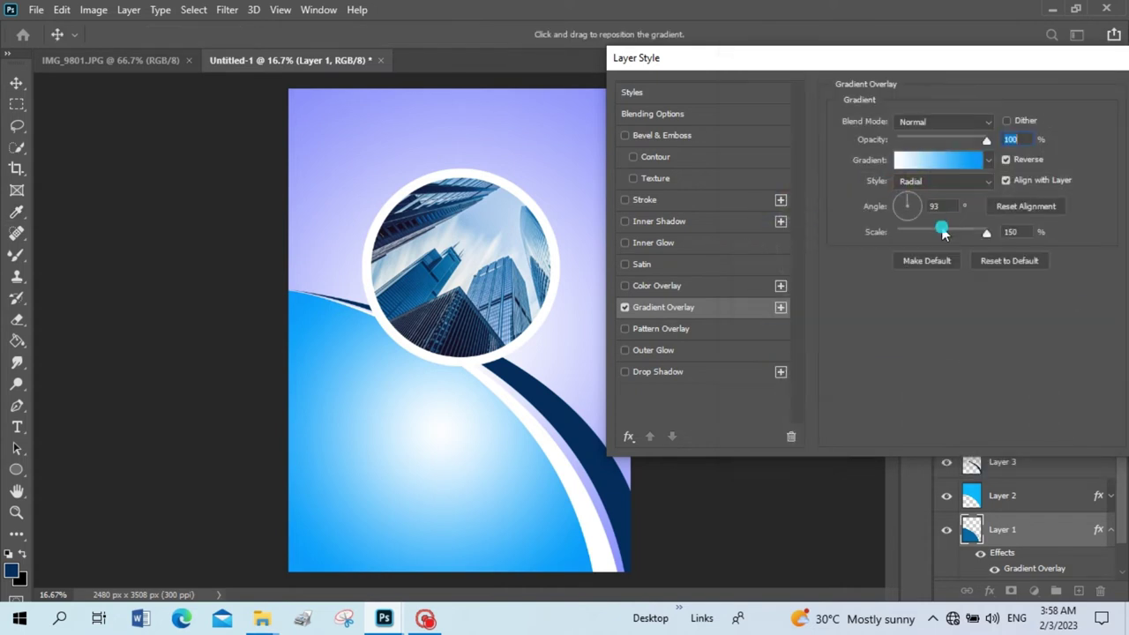
{"action": "left_click", "coordinate": [985, 180]}
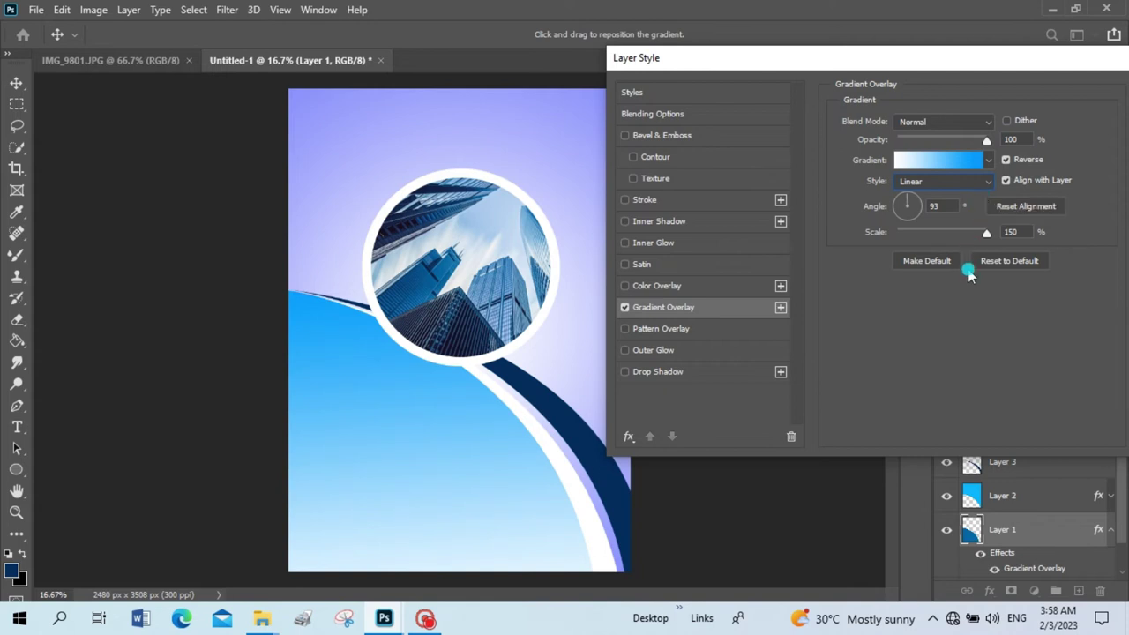
{"action": "left_click", "coordinate": [1006, 160]}
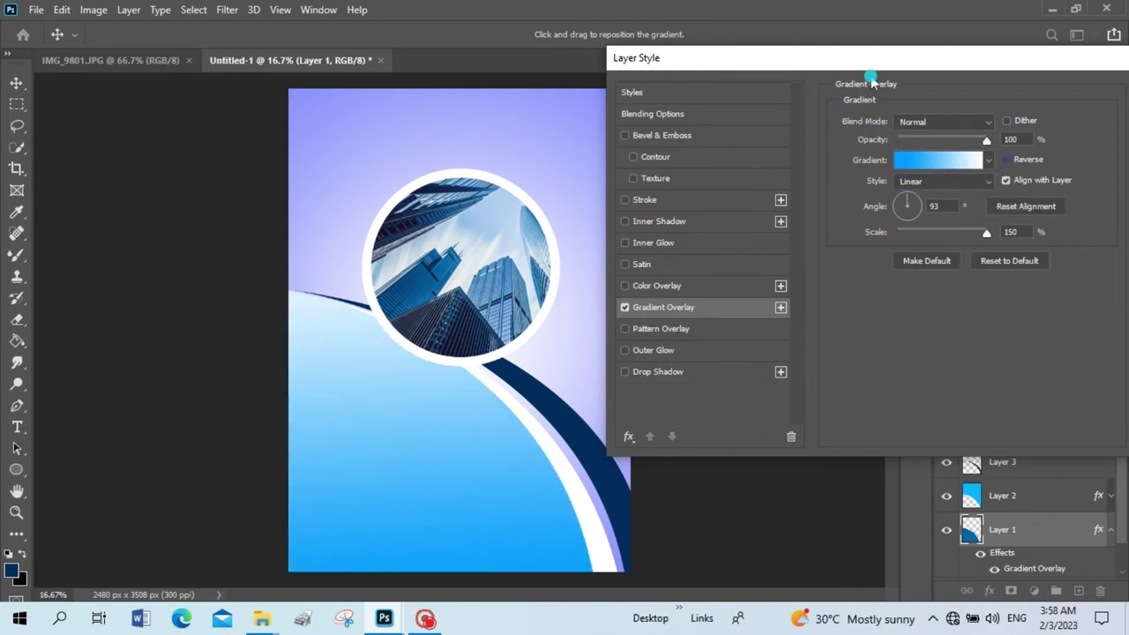
{"action": "left_click_drag", "start_coordinate": [871, 58], "coordinate": [673, 50]}
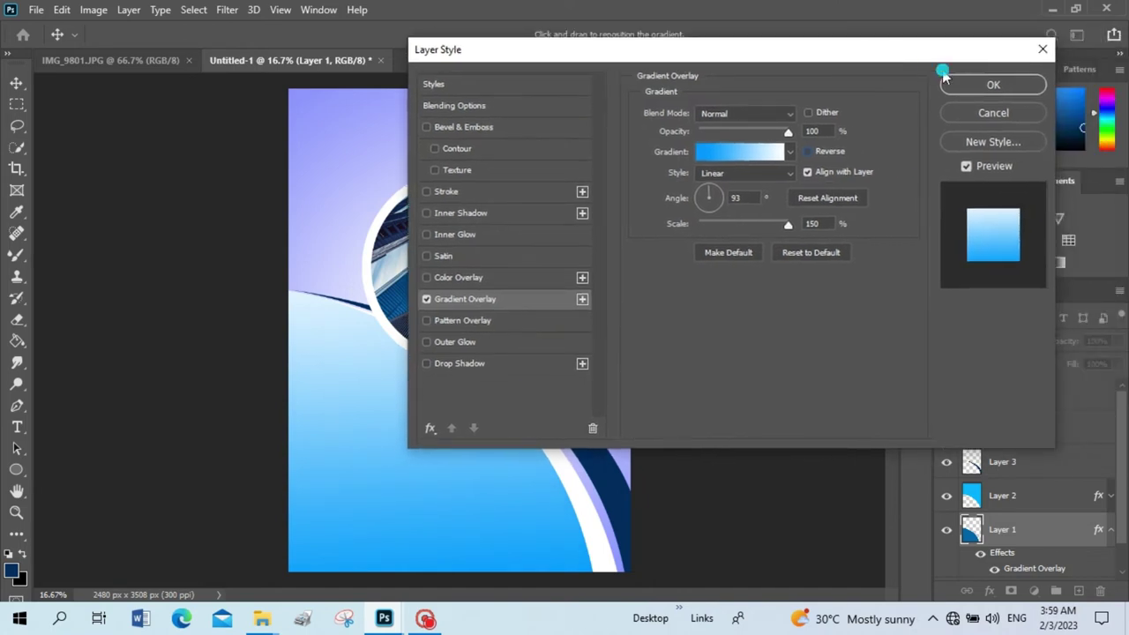
{"action": "left_click", "coordinate": [981, 83]}
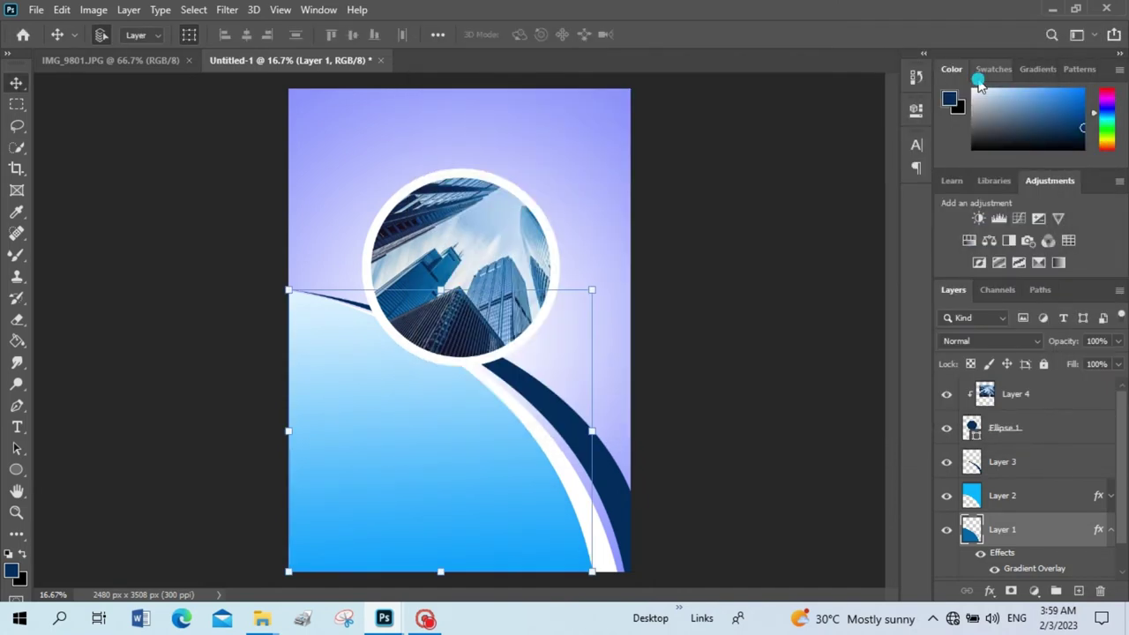
- Apply an Outer Bevel to Ellipse 1 with 115% depth, 10 px size and 10 px soften
{"action": "left_click", "coordinate": [643, 246]}
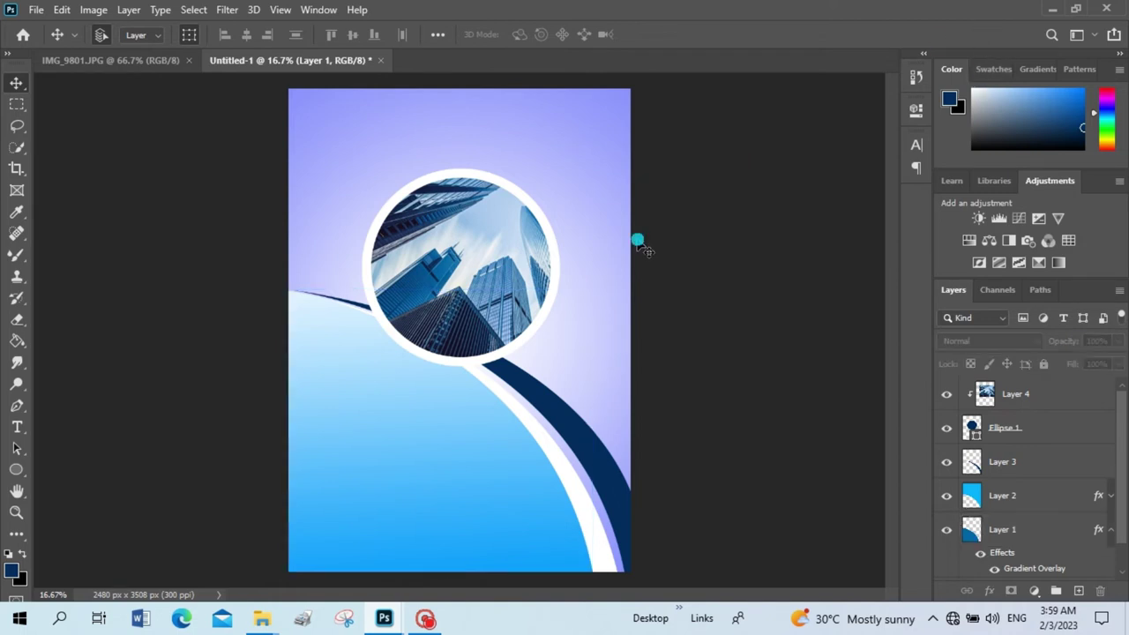
{"action": "left_click", "coordinate": [561, 300]}
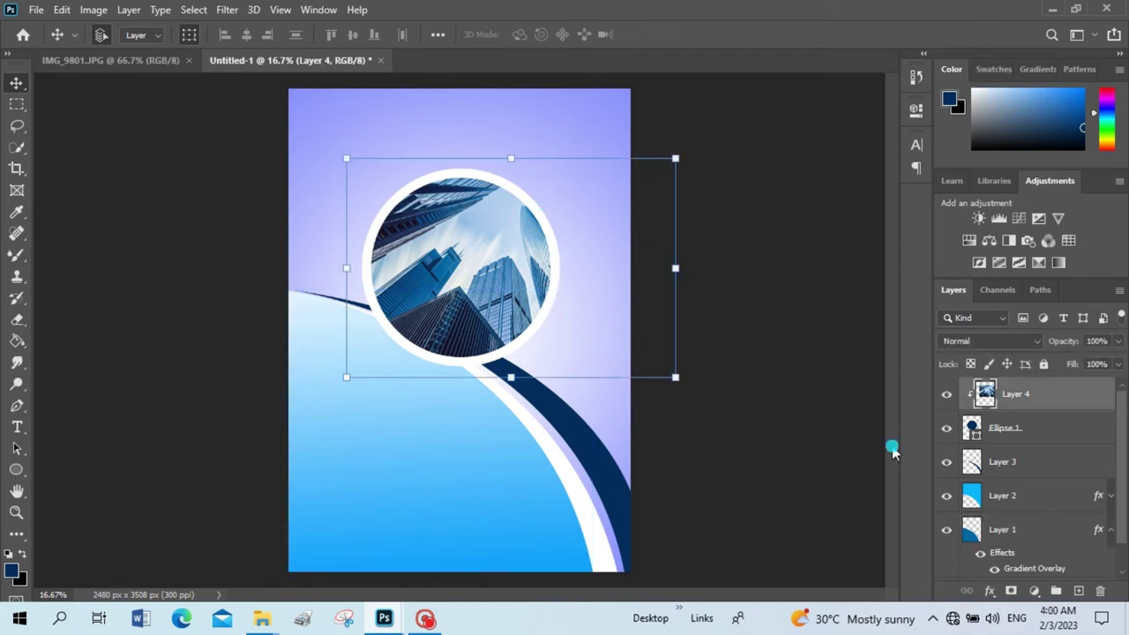
{"action": "left_click", "coordinate": [1004, 428]}
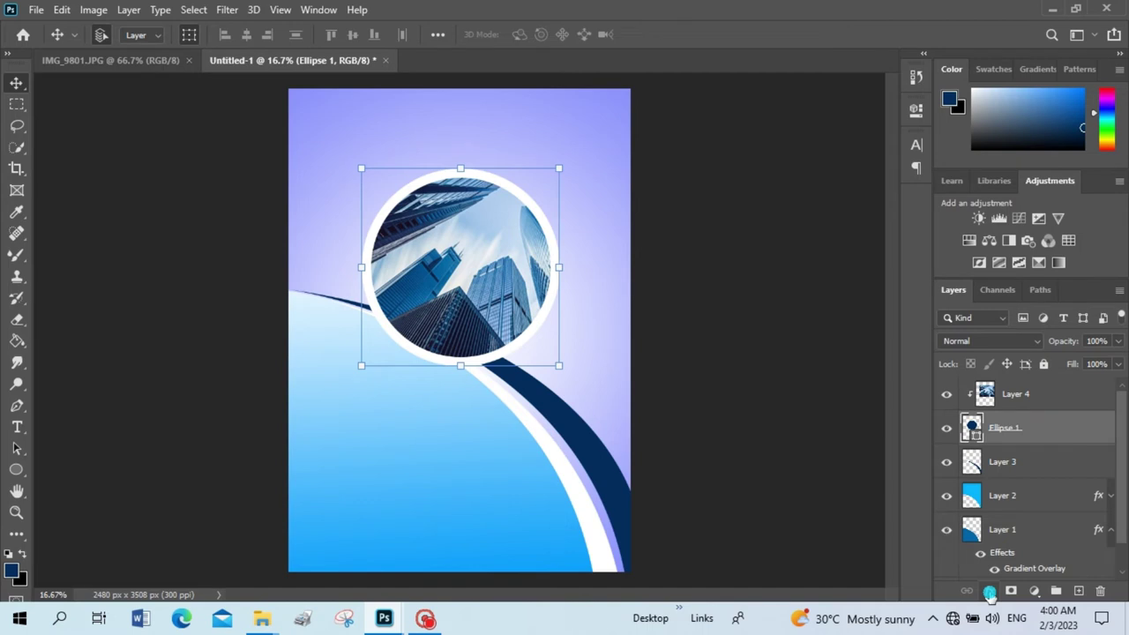
{"action": "left_click", "coordinate": [990, 592]}
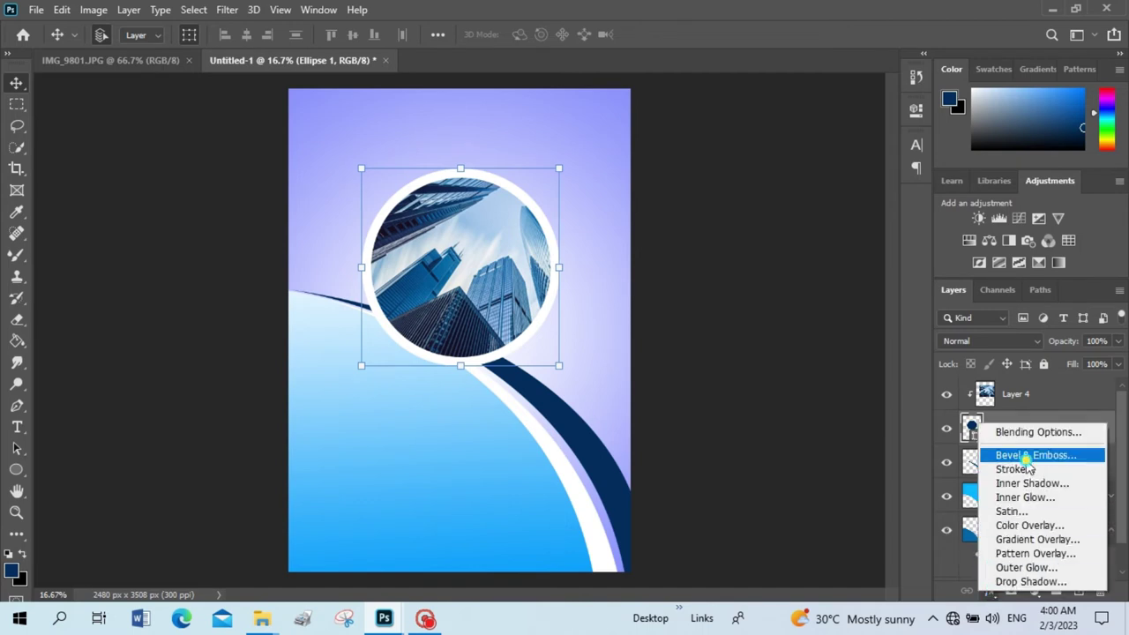
{"action": "left_click", "coordinate": [1028, 457]}
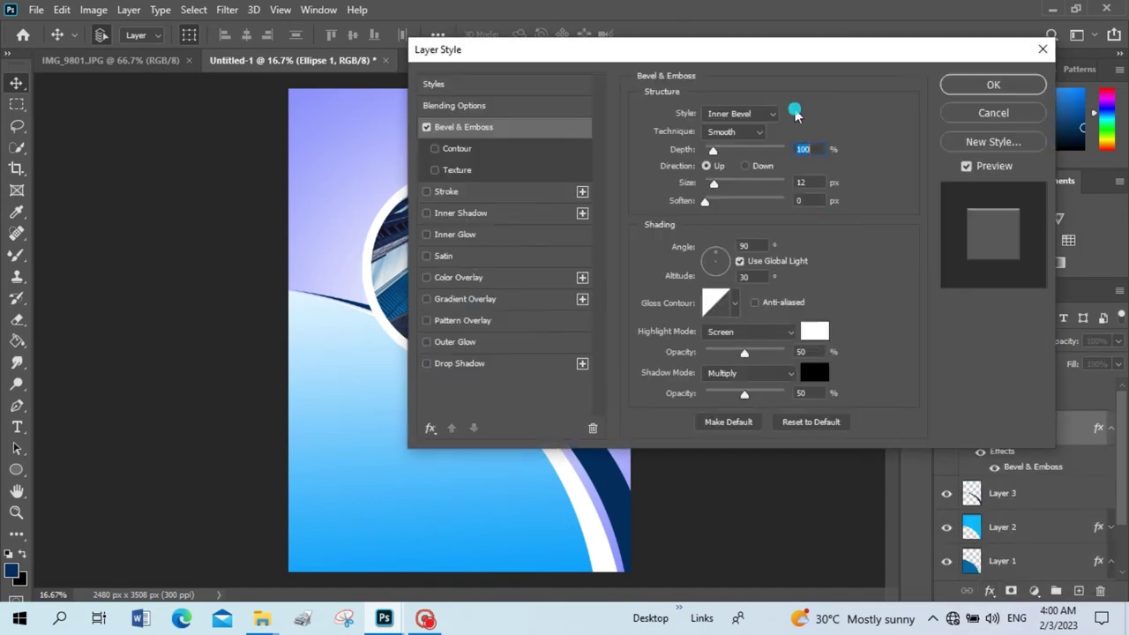
{"action": "left_click_drag", "start_coordinate": [763, 51], "coordinate": [954, 51]}
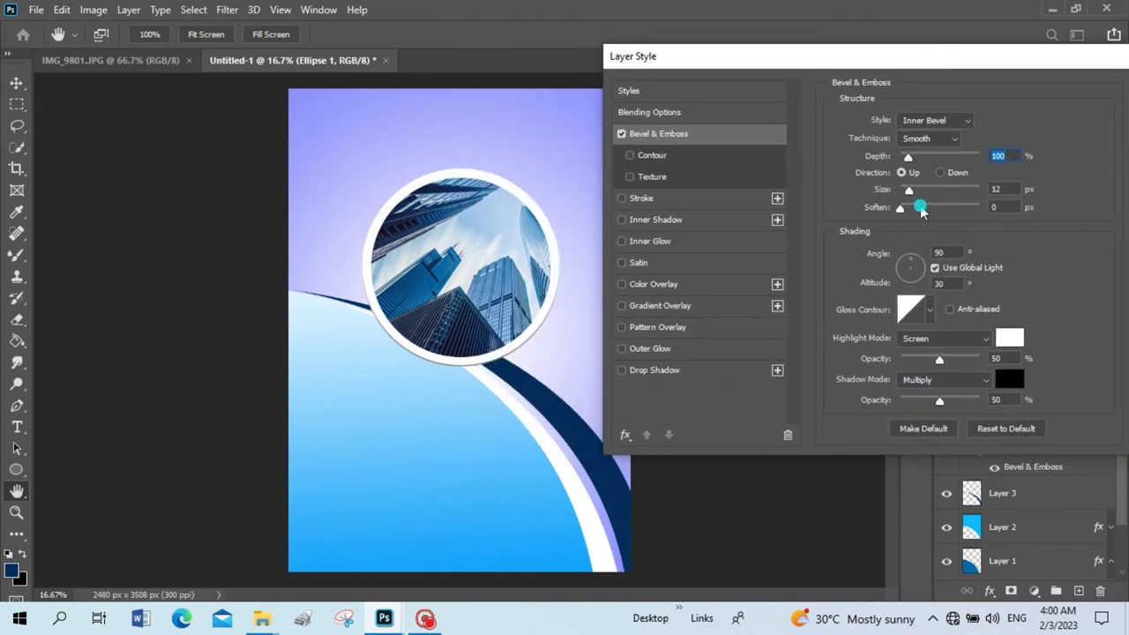
{"action": "left_click", "coordinate": [997, 428]}
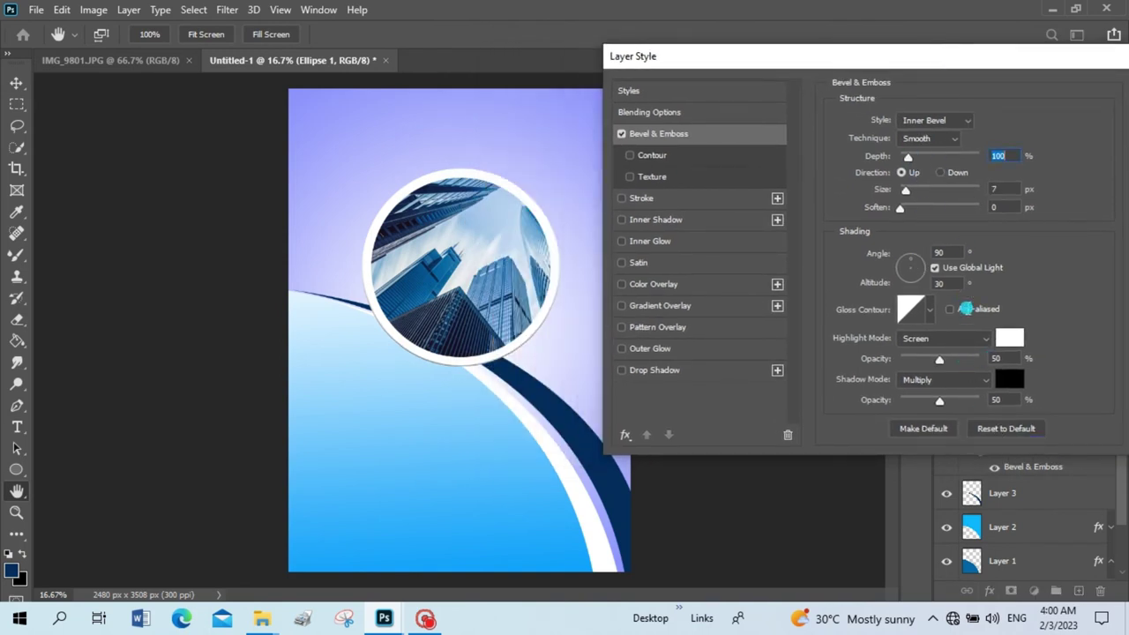
{"action": "left_click", "coordinate": [943, 120]}
{"action": "mouse_move", "coordinate": [900, 156]}
{"action": "left_mouse_down"}
{"action": "mouse_move", "coordinate": [920, 156]}
{"action": "mouse_move", "coordinate": [912, 198]}
{"action": "mouse_move", "coordinate": [953, 214]}
{"action": "mouse_move", "coordinate": [924, 214]}
{"action": "left_mouse_up"}
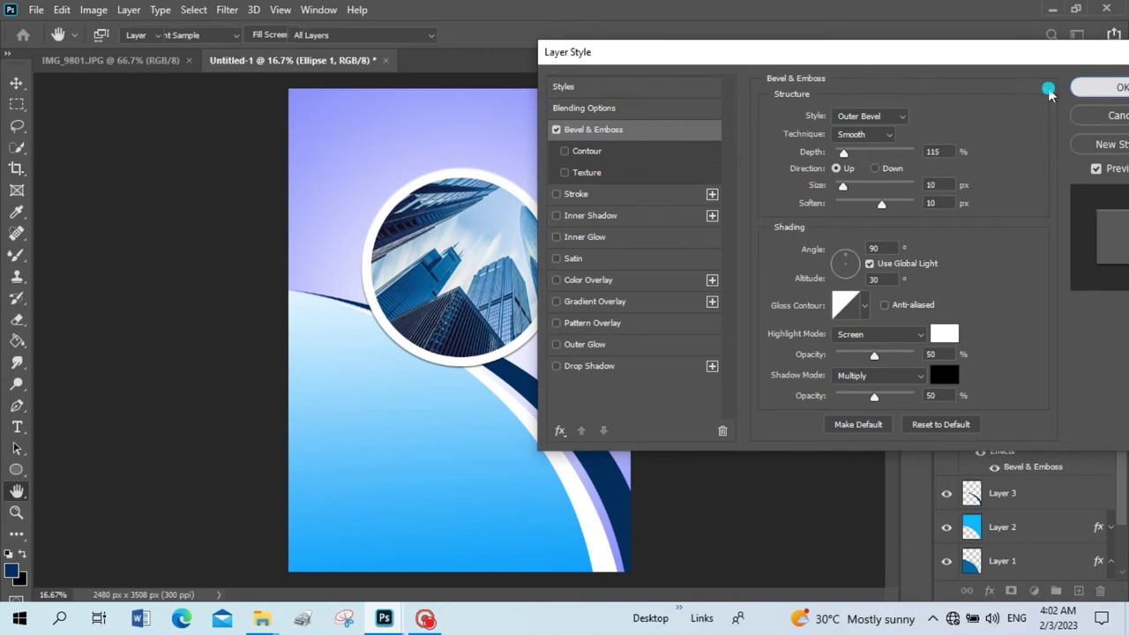
{"action": "left_click", "coordinate": [1094, 86]}
{"action": "key", "text": "v"}
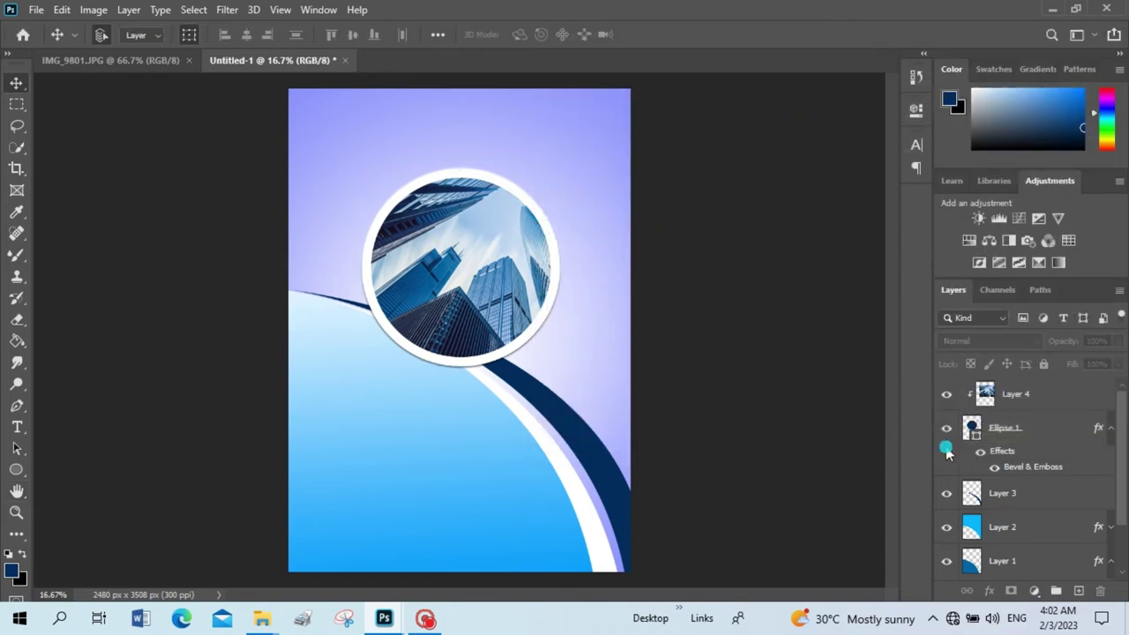
- Draw a small white circle with a 10.14 px navy outline at the cover's top-left corner
{"action": "left_click", "coordinate": [1111, 429]}
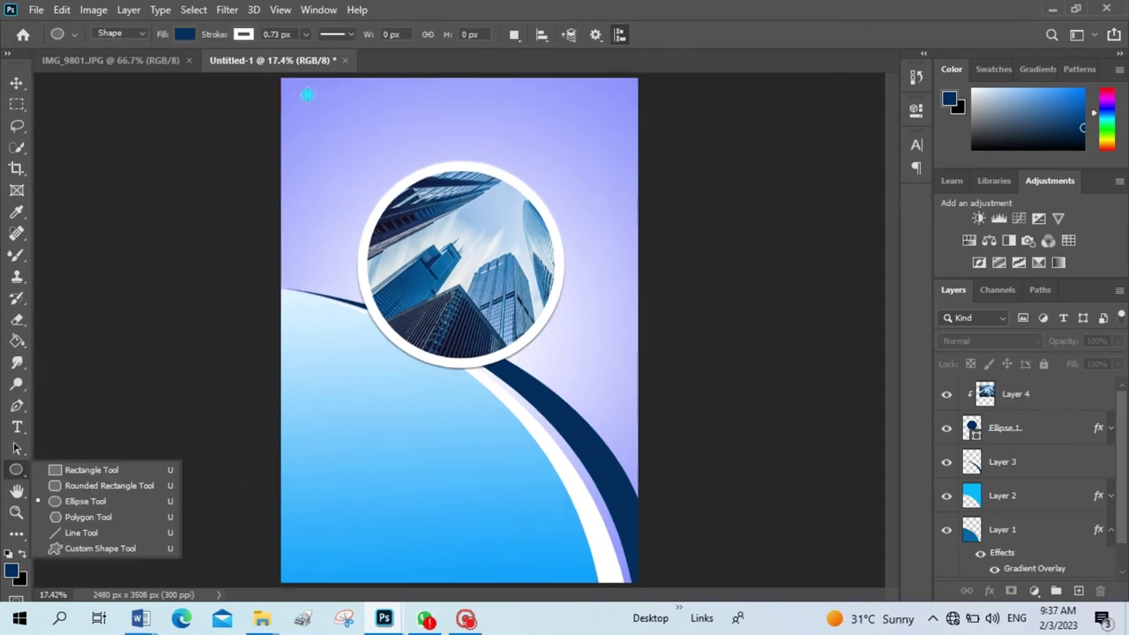
{"action": "left_click_drag", "start_coordinate": [309, 96], "coordinate": [339, 124]}
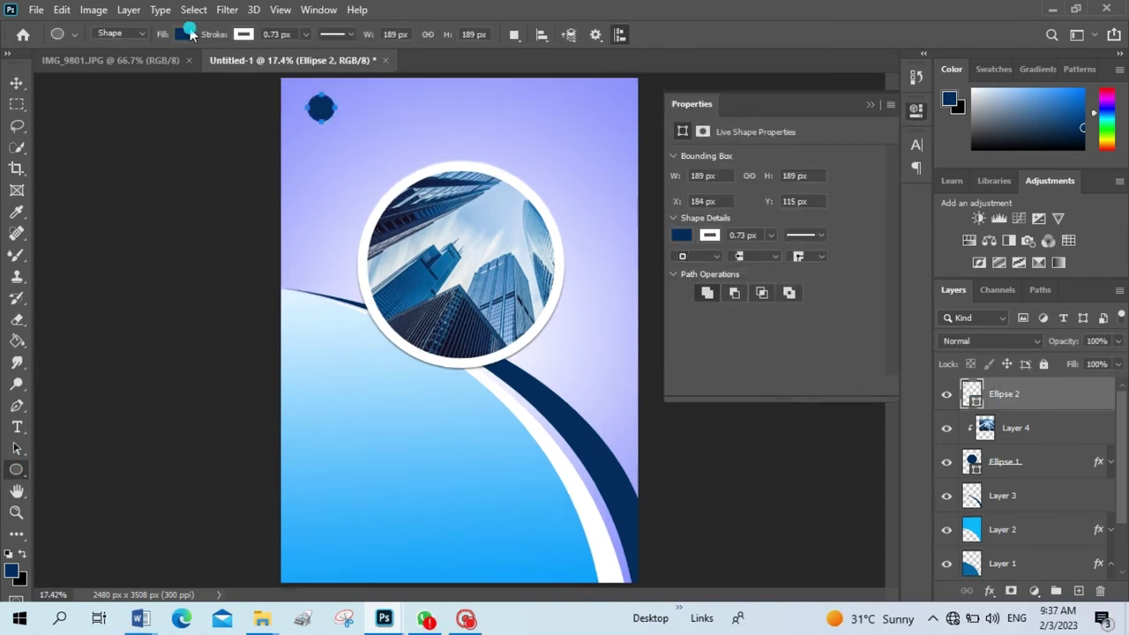
{"action": "left_click", "coordinate": [190, 34]}
{"action": "left_click", "coordinate": [93, 122]}
{"action": "left_click", "coordinate": [244, 34]}
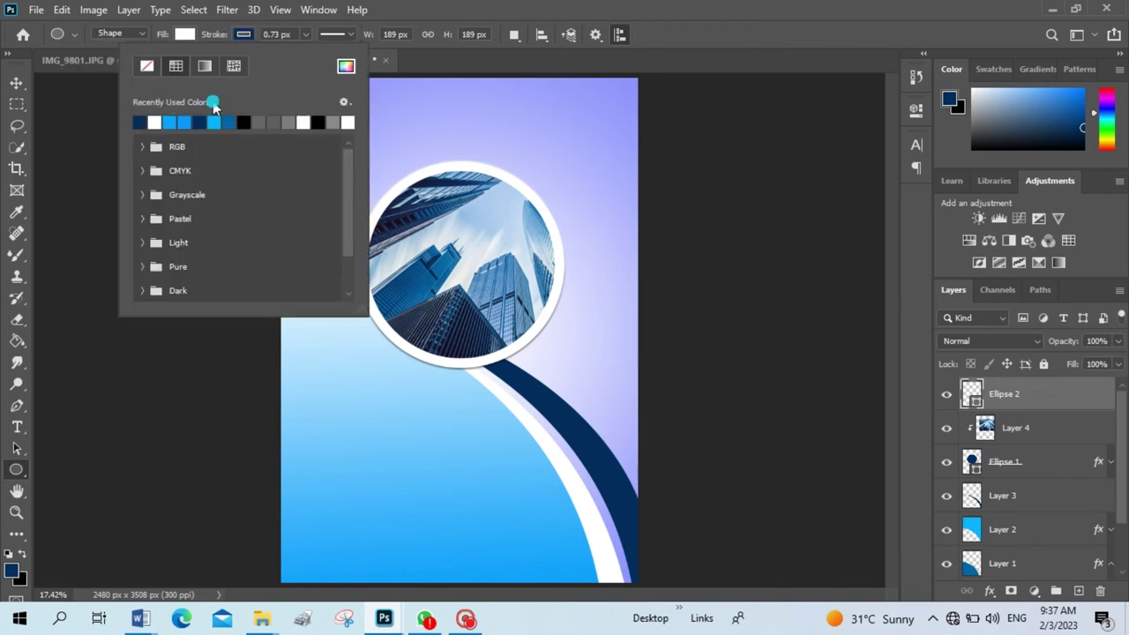
{"action": "left_click_drag", "start_coordinate": [313, 37], "coordinate": [309, 54]}
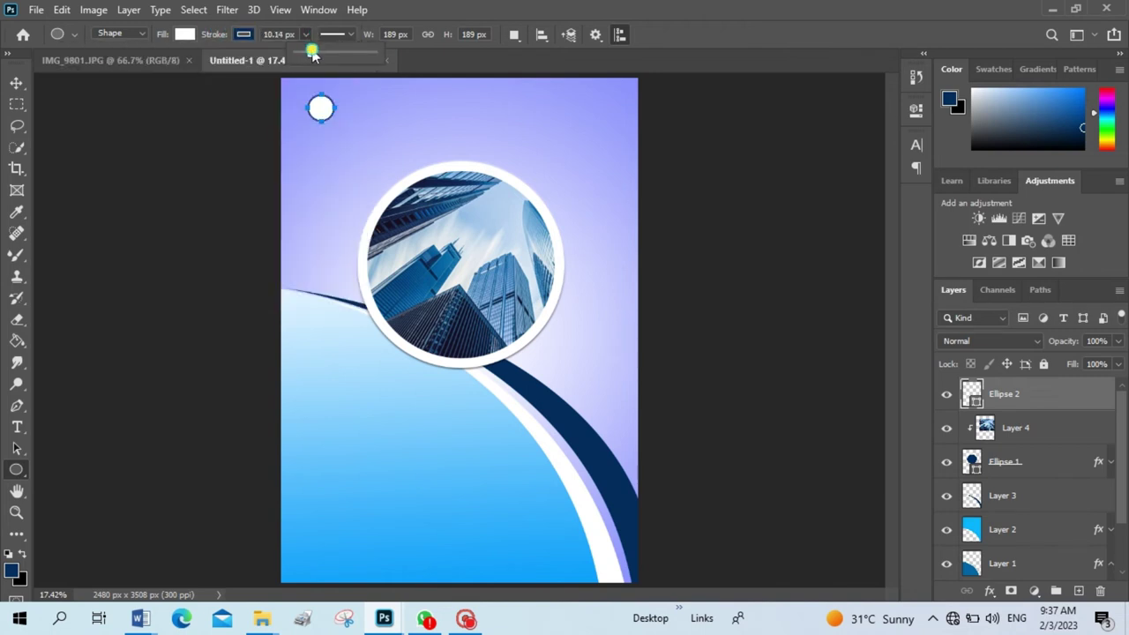
{"action": "left_click", "coordinate": [16, 83]}
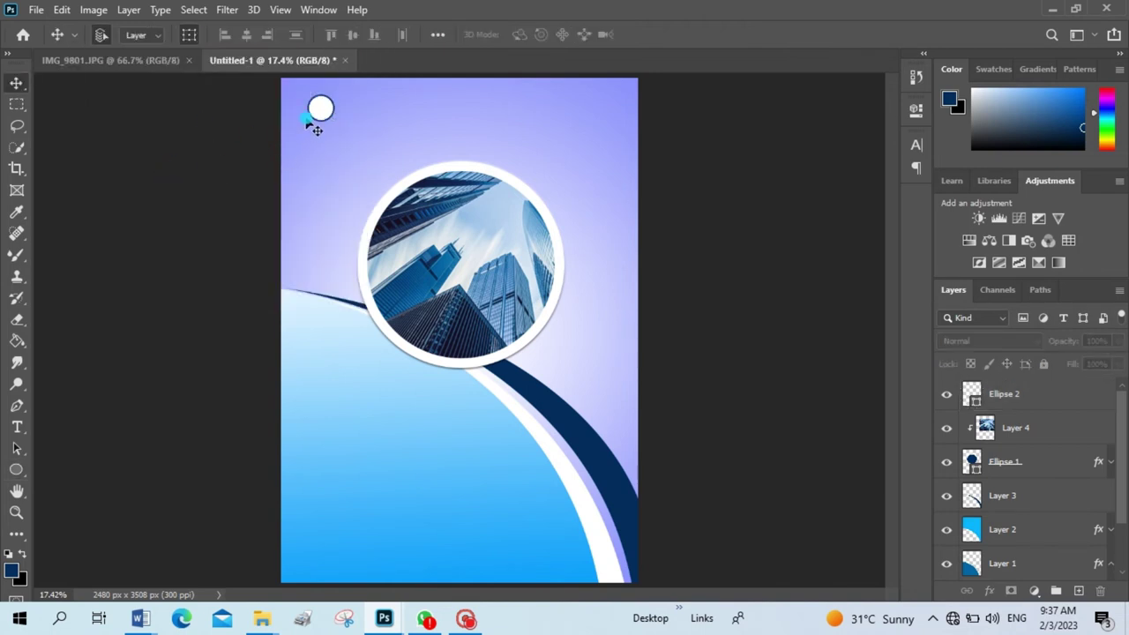
{"action": "left_click_drag", "start_coordinate": [320, 112], "coordinate": [312, 110]}
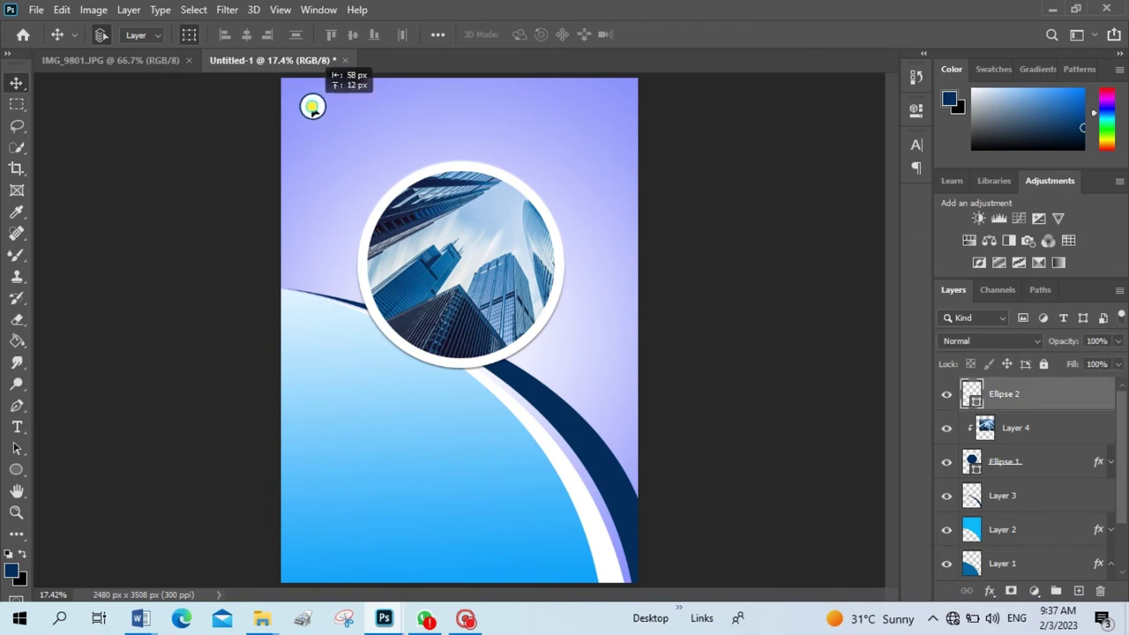
{"action": "left_click", "coordinate": [16, 427]}
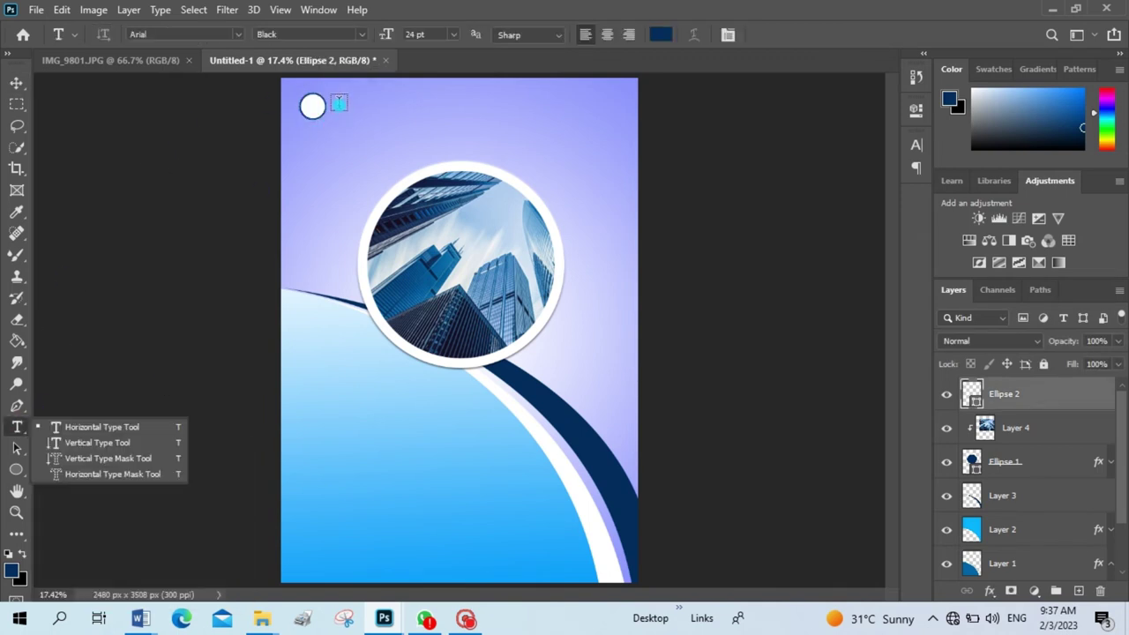
- Place bold navy Arial Black 'LOGO TEXT' right beside the small circle
{"action": "left_click", "coordinate": [339, 103]}
{"action": "type", "text": "LOGO TEXT"}
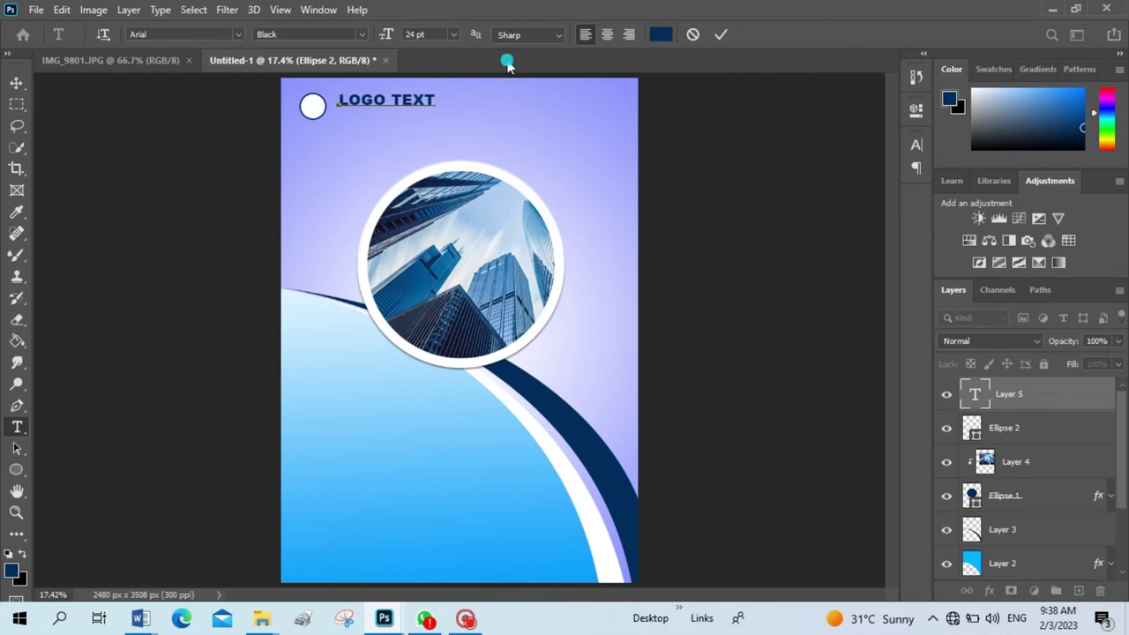
{"action": "left_click", "coordinate": [721, 35]}
{"action": "left_click", "coordinate": [18, 80]}
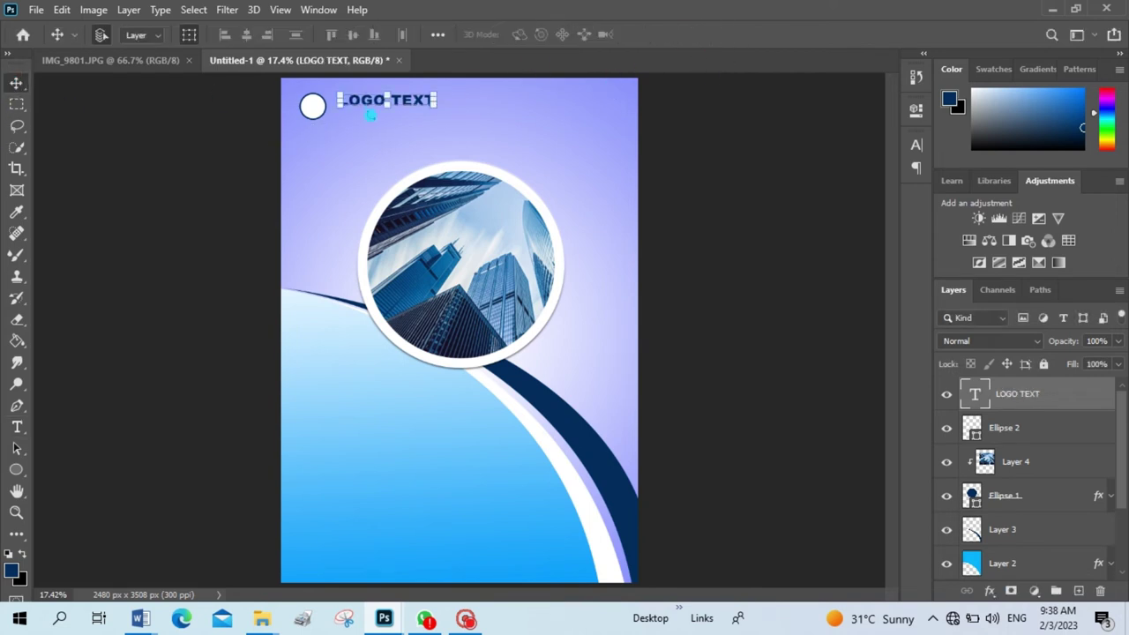
{"action": "left_click_drag", "start_coordinate": [370, 103], "coordinate": [365, 104]}
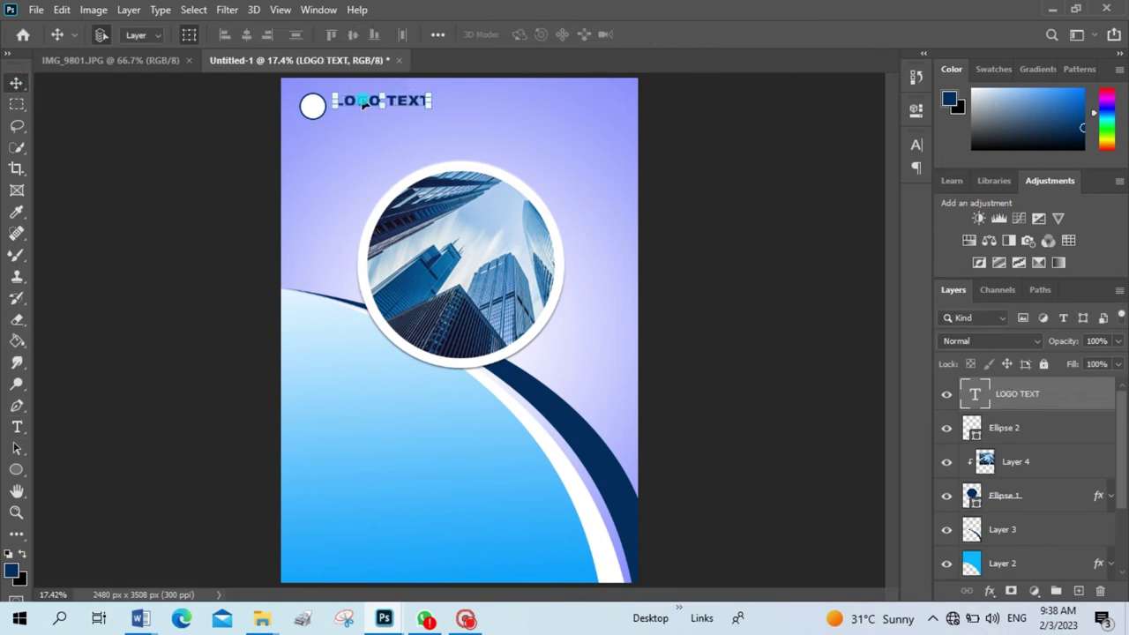
{"action": "key", "text": "ctrl+plus"}
{"action": "key", "text": "ctrl+plus"}
{"action": "scroll", "coordinate": [887, 244], "scroll_direction": "up", "scroll_amount": 5}
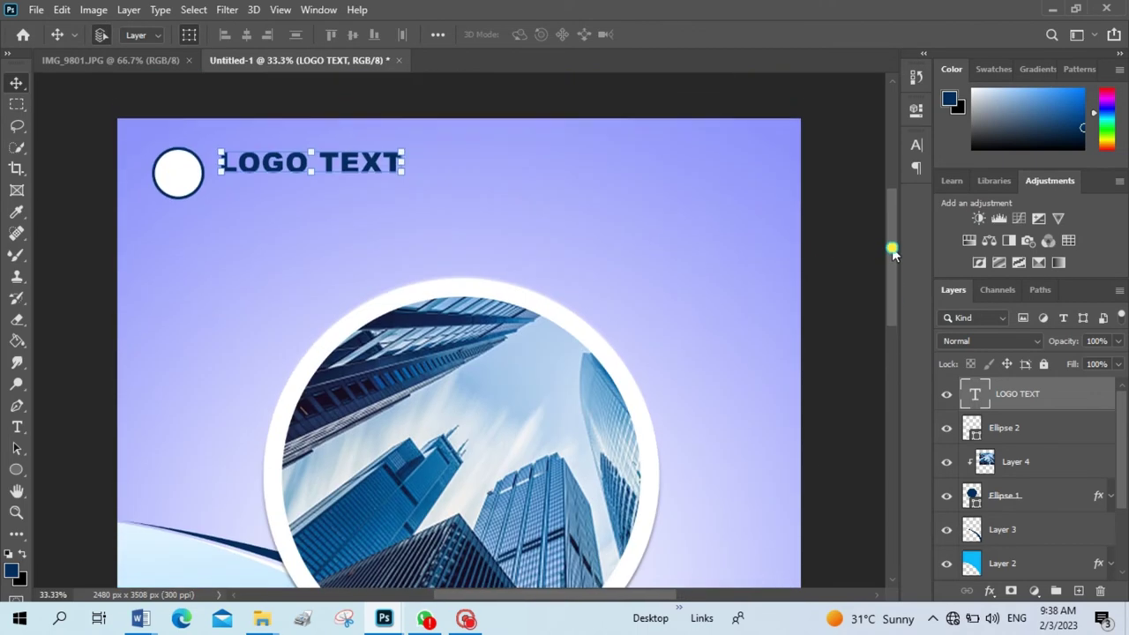
{"action": "left_click_drag", "start_coordinate": [260, 170], "coordinate": [249, 170]}
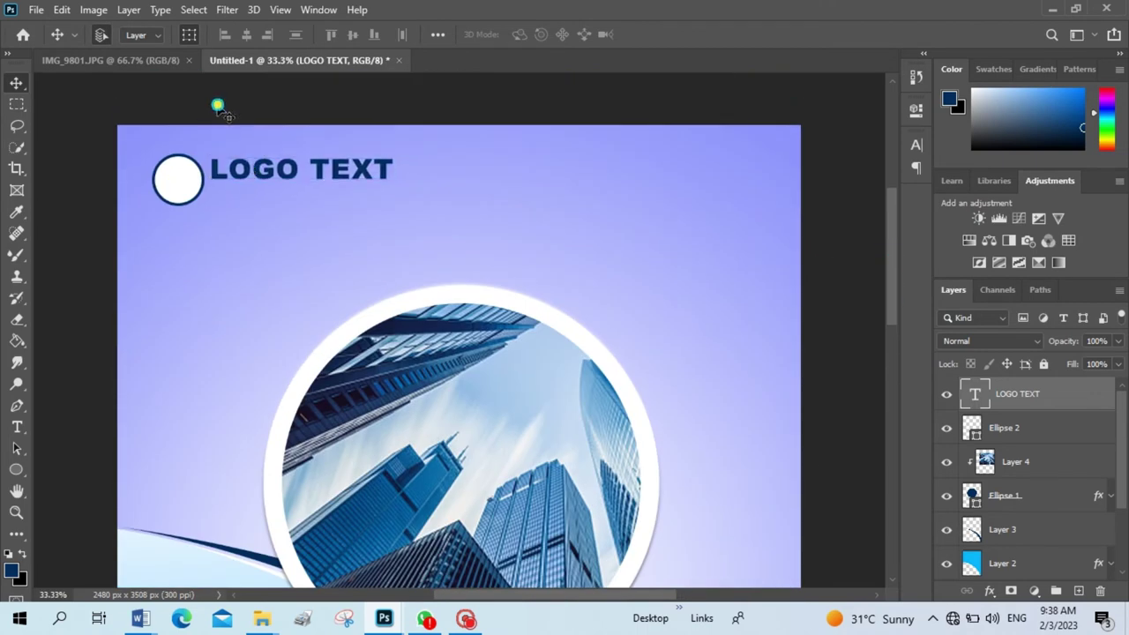
{"action": "left_click", "coordinate": [219, 106]}
{"action": "left_click", "coordinate": [17, 426]}
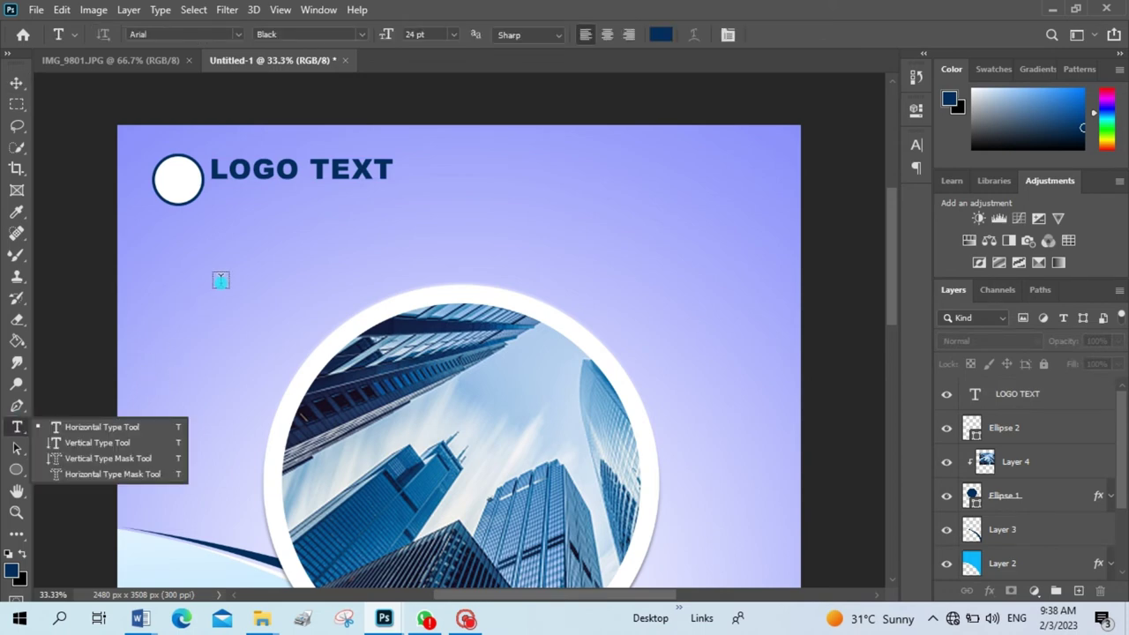
- Type 'YOUR TAG LINE HERE' in Regular weight at 16 pt
{"action": "left_click", "coordinate": [221, 281]}
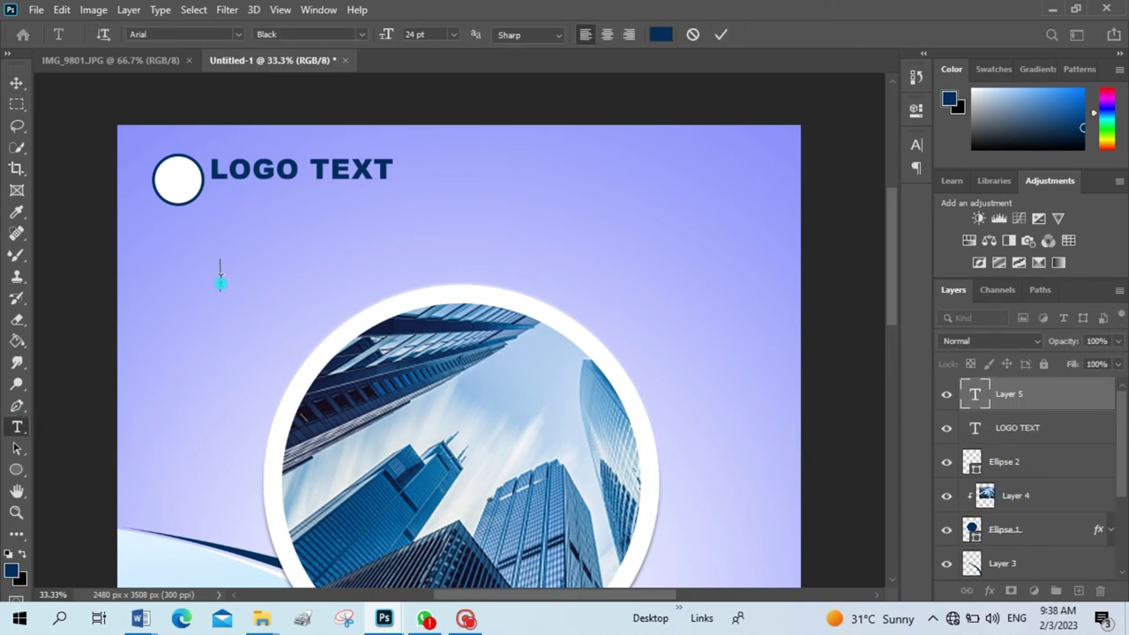
{"action": "type", "text": "YOUR "}
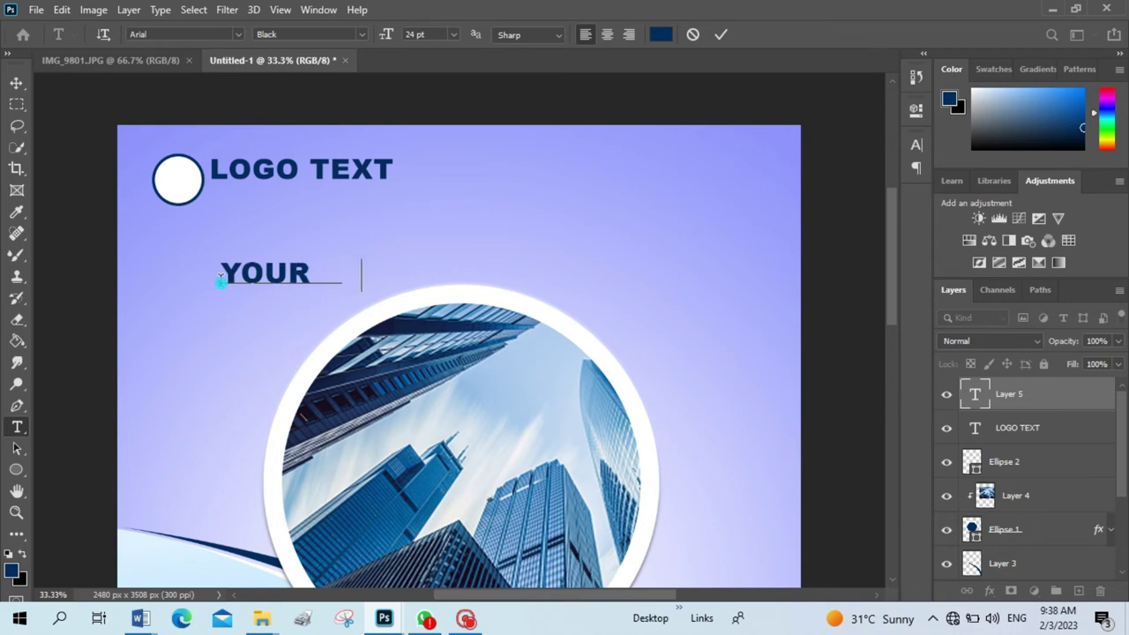
{"action": "type", "text": "TAG LINE HERE"}
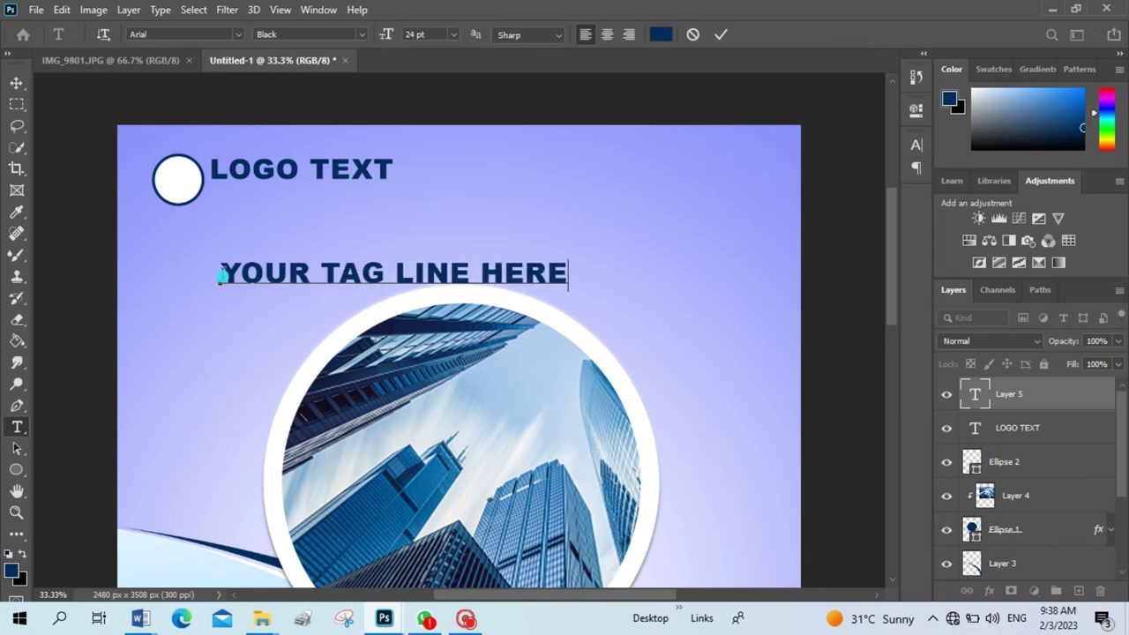
{"action": "mouse_move", "coordinate": [220, 275]}
{"action": "left_mouse_down"}
{"action": "mouse_move", "coordinate": [555, 315]}
{"action": "mouse_move", "coordinate": [634, 80]}
{"action": "left_mouse_up"}
{"action": "left_click", "coordinate": [344, 33]}
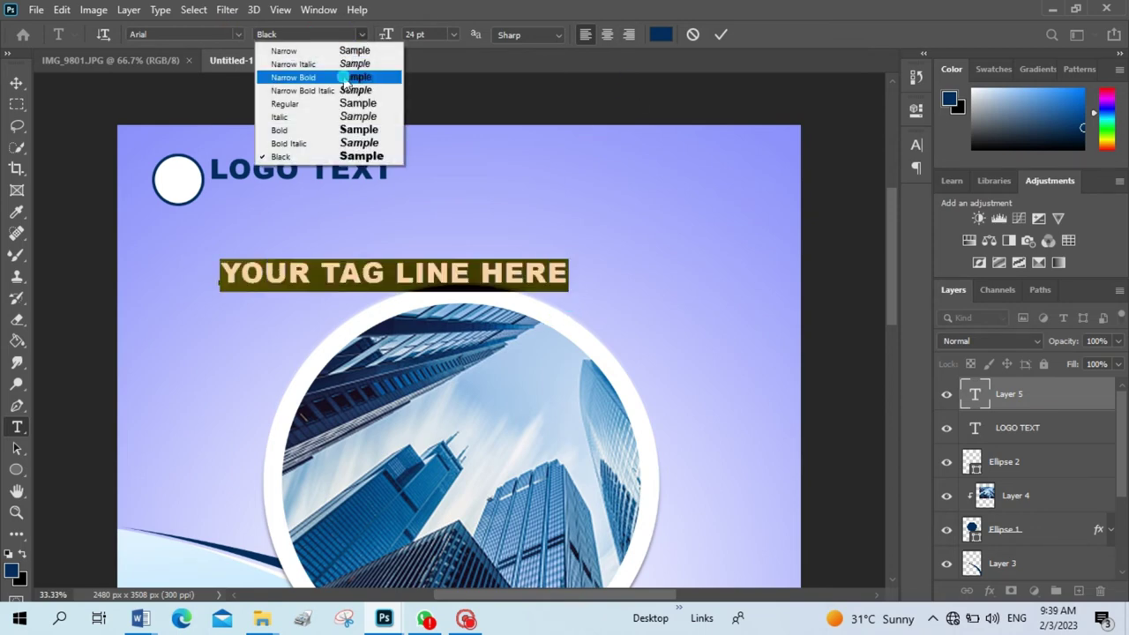
{"action": "left_click", "coordinate": [282, 100]}
{"action": "left_click", "coordinate": [455, 34]}
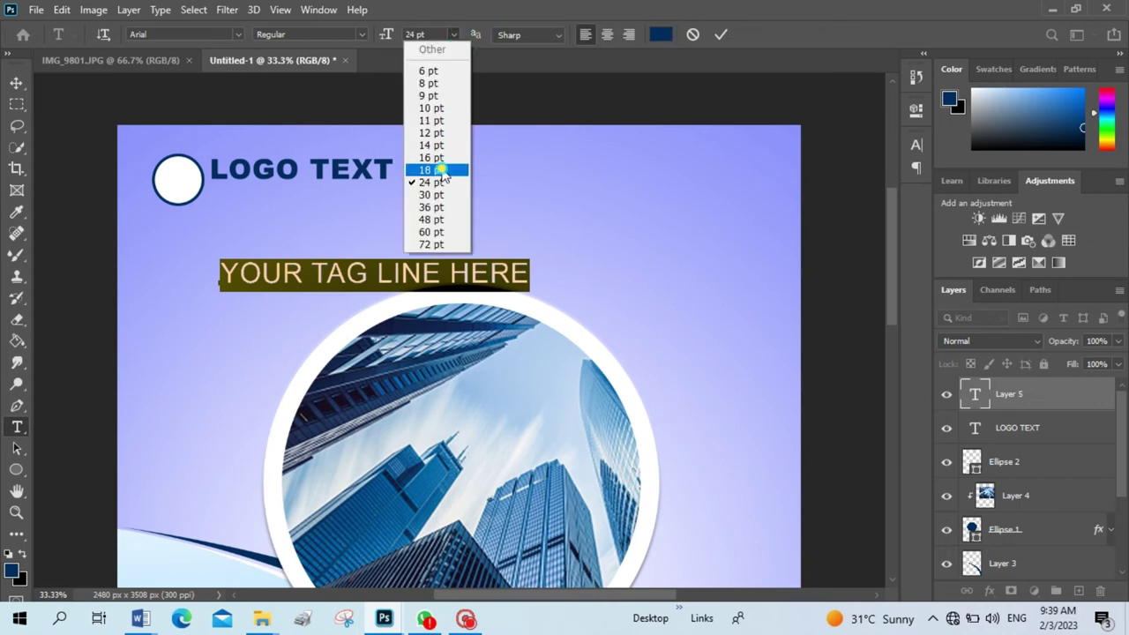
{"action": "left_click", "coordinate": [430, 169]}
{"action": "left_click", "coordinate": [455, 36]}
{"action": "left_click", "coordinate": [428, 157]}
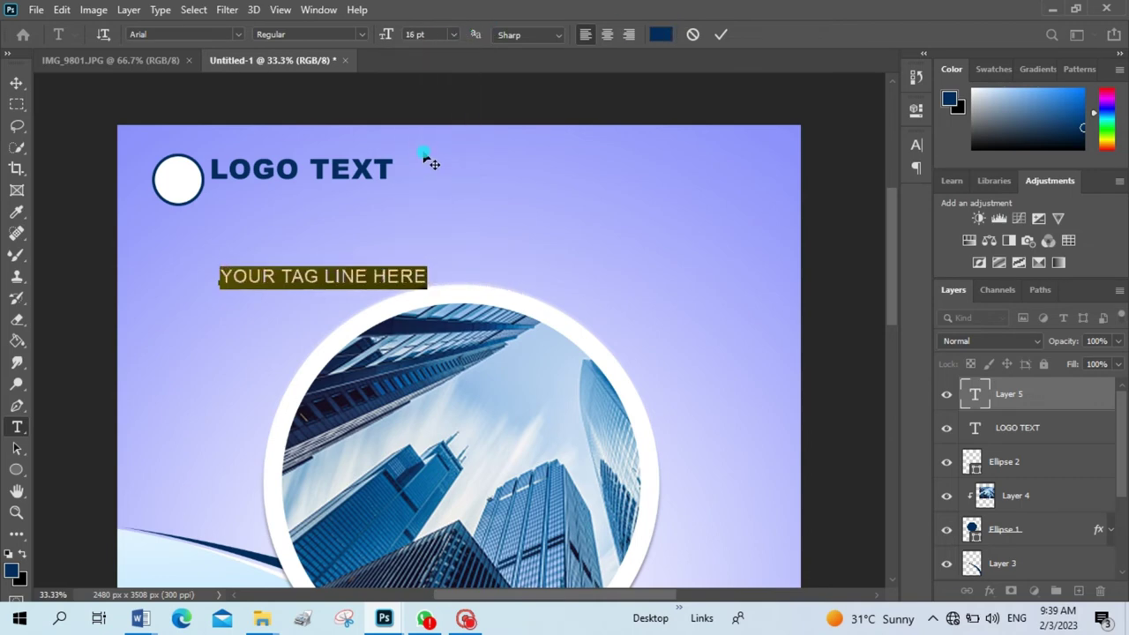
{"action": "left_click", "coordinate": [720, 33]}
- Move the tag line beneath LOGO TEXT and scale it down to about 88%
{"action": "scroll", "coordinate": [123, 192], "scroll_direction": "down", "scroll_amount": 1}
{"action": "key", "text": "v"}
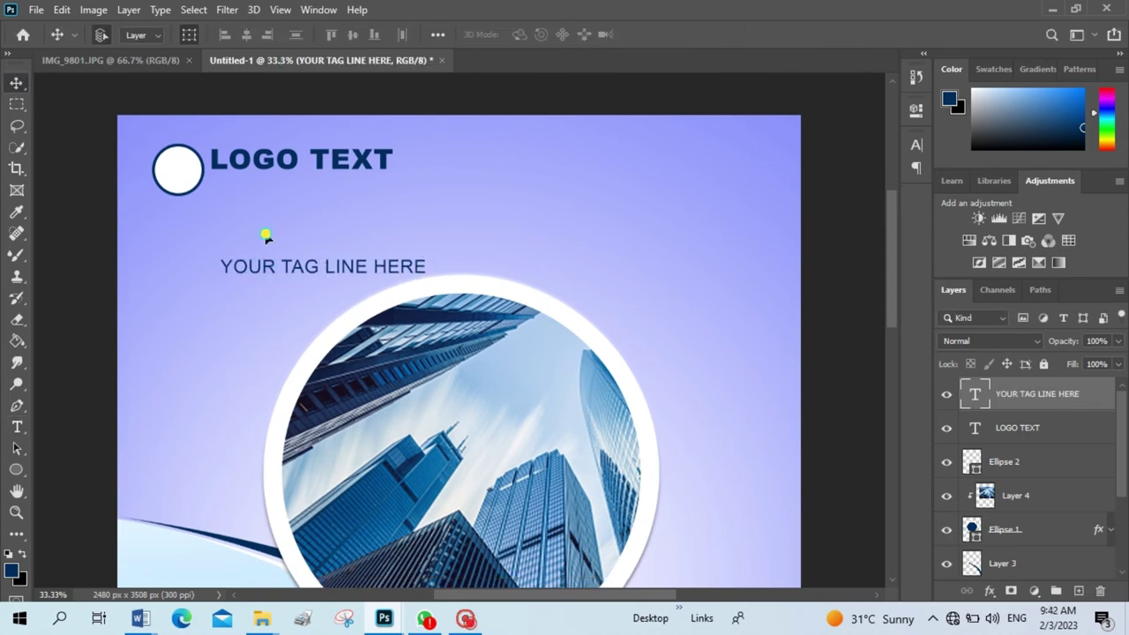
{"action": "left_click_drag", "start_coordinate": [266, 236], "coordinate": [262, 190]}
{"action": "left_click_drag", "start_coordinate": [399, 183], "coordinate": [393, 184]}
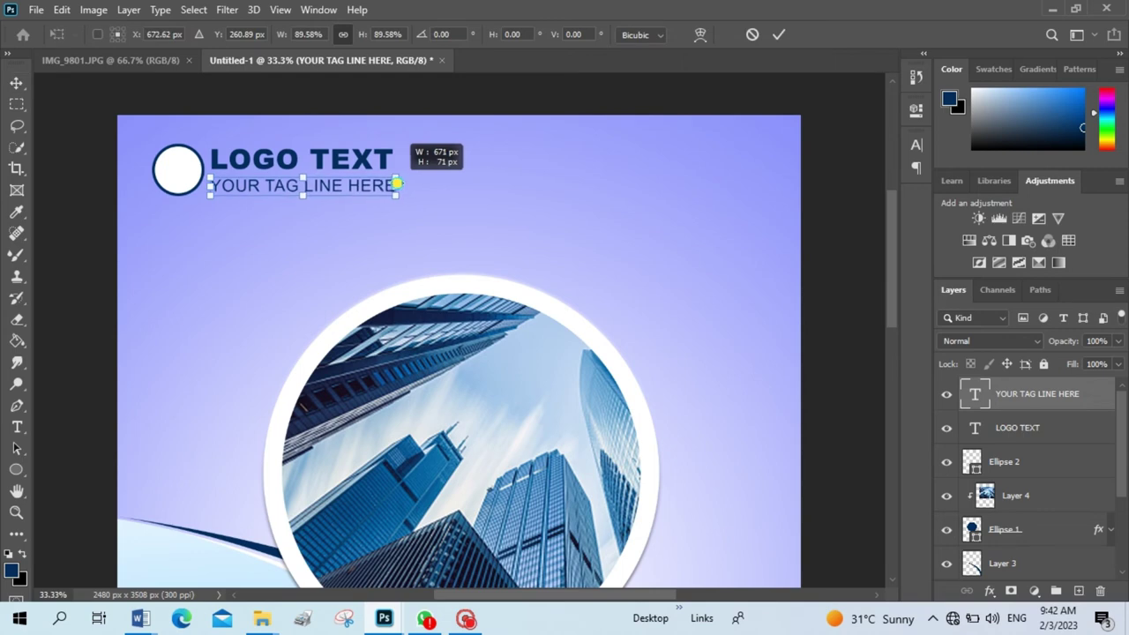
{"action": "left_click", "coordinate": [775, 33]}
- Create a letter 'L' text layer in Arial Black at 36 pt
{"action": "left_click", "coordinate": [201, 181]}
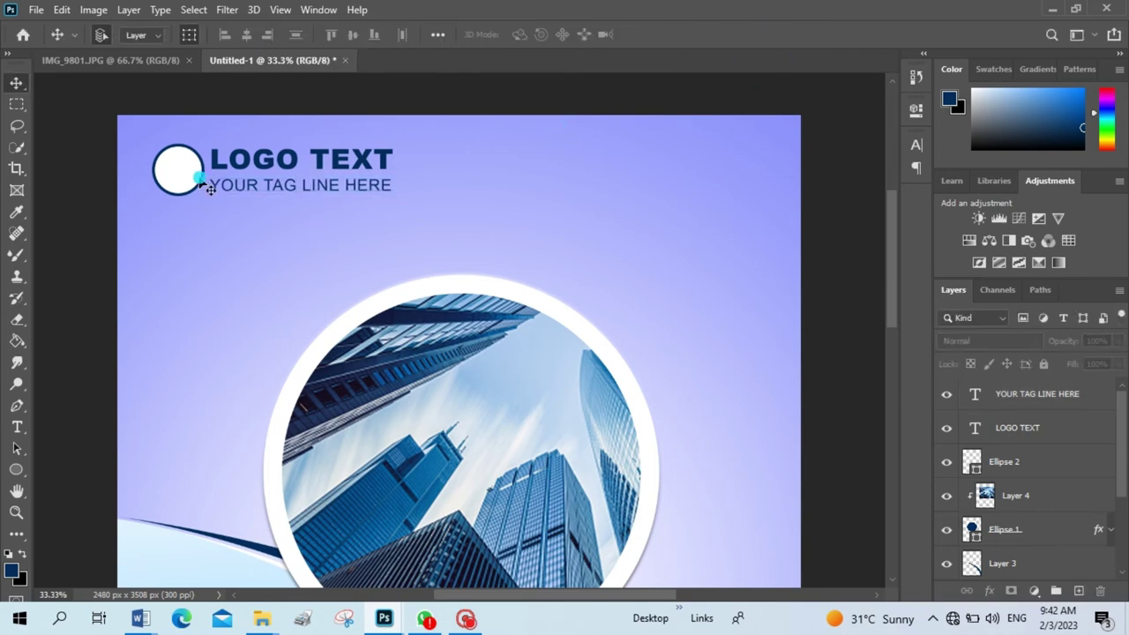
{"action": "left_click", "coordinate": [17, 427]}
{"action": "left_click", "coordinate": [211, 264]}
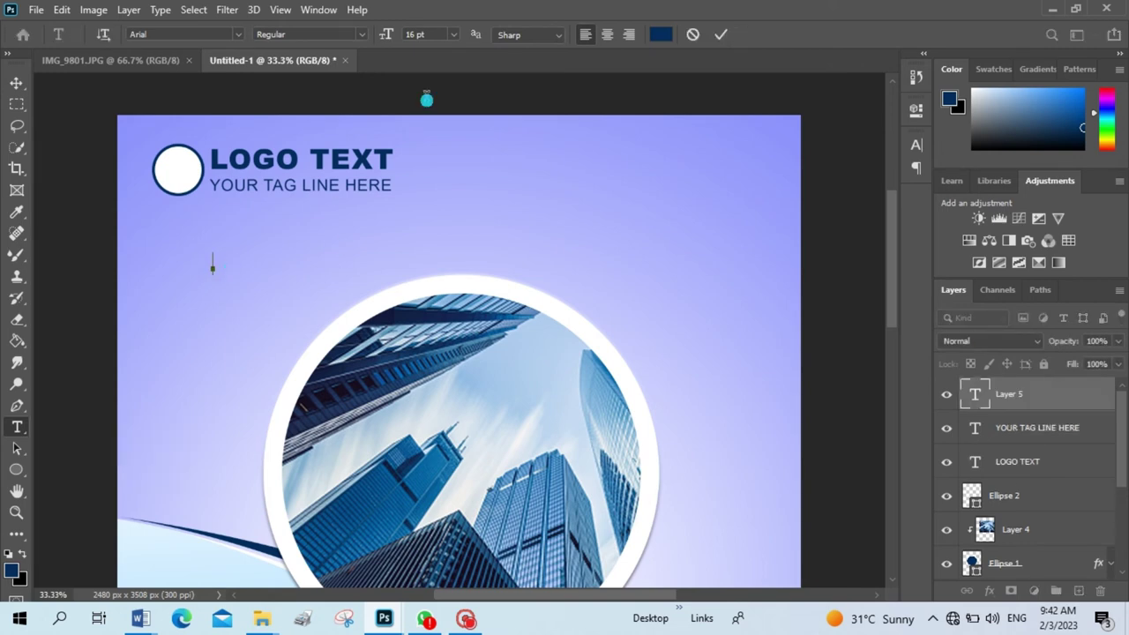
{"action": "left_click", "coordinate": [364, 35]}
{"action": "left_click", "coordinate": [282, 161]}
{"action": "left_click", "coordinate": [456, 35]}
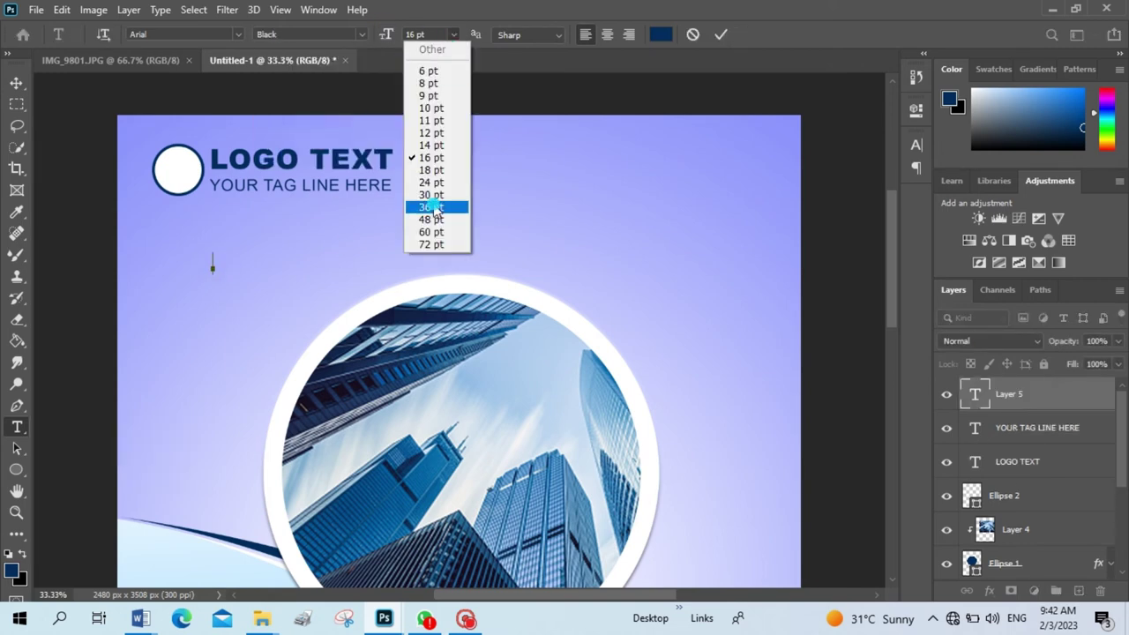
{"action": "left_click", "coordinate": [427, 201]}
{"action": "type", "text": "L"}
{"action": "left_click", "coordinate": [720, 34]}
- Move the L into the white logo circle and zoom out to the whole page
{"action": "key", "text": "v"}
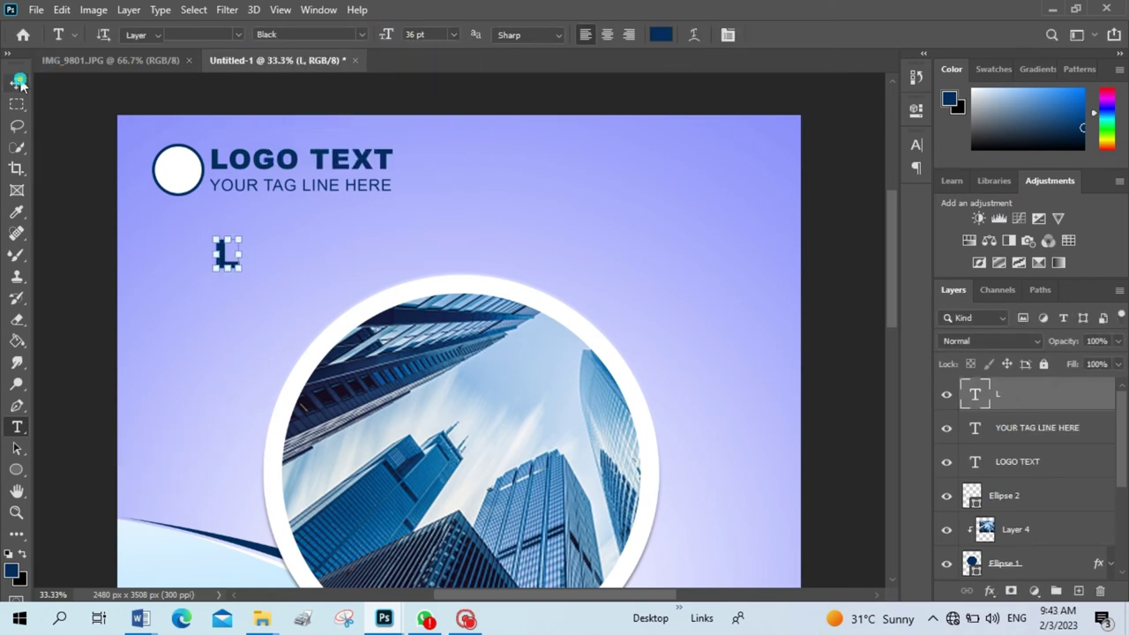
{"action": "mouse_move", "coordinate": [211, 254]}
{"action": "left_mouse_down"}
{"action": "mouse_move", "coordinate": [196, 205]}
{"action": "mouse_move", "coordinate": [163, 171]}
{"action": "left_mouse_up"}
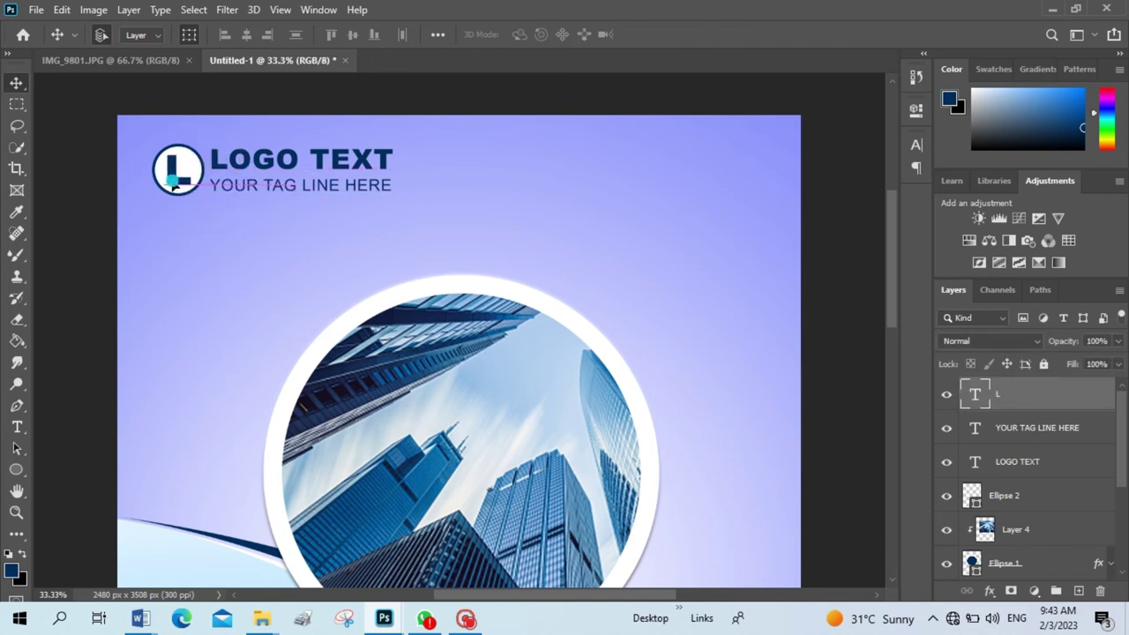
{"action": "left_click", "coordinate": [132, 231]}
{"action": "key", "text": "ctrl+minus"}
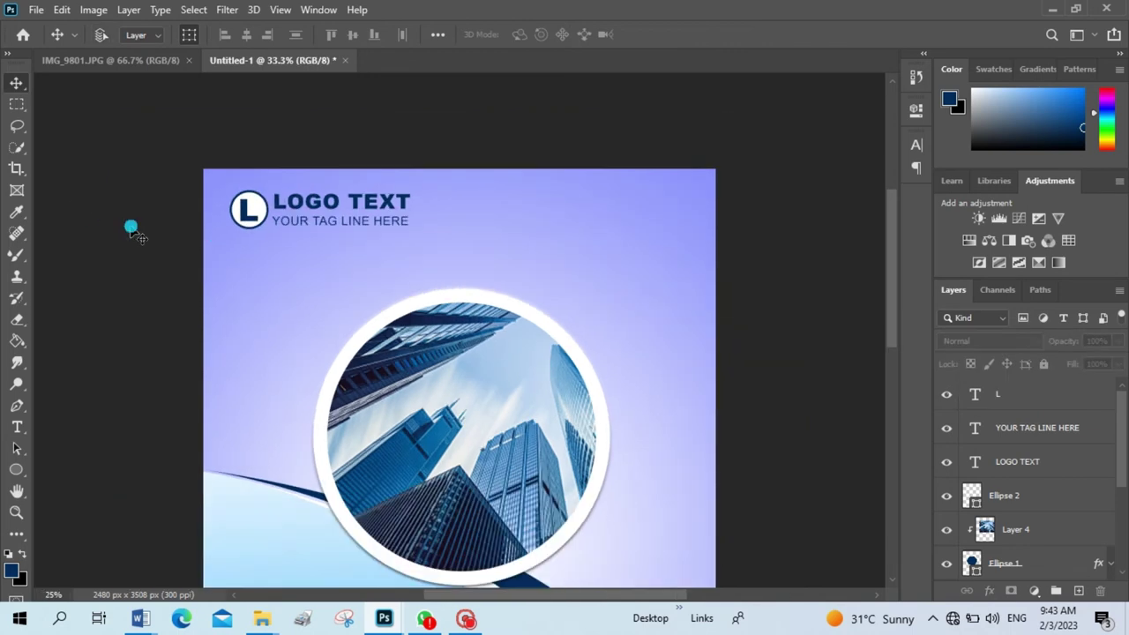
{"action": "key", "text": "ctrl+minus"}
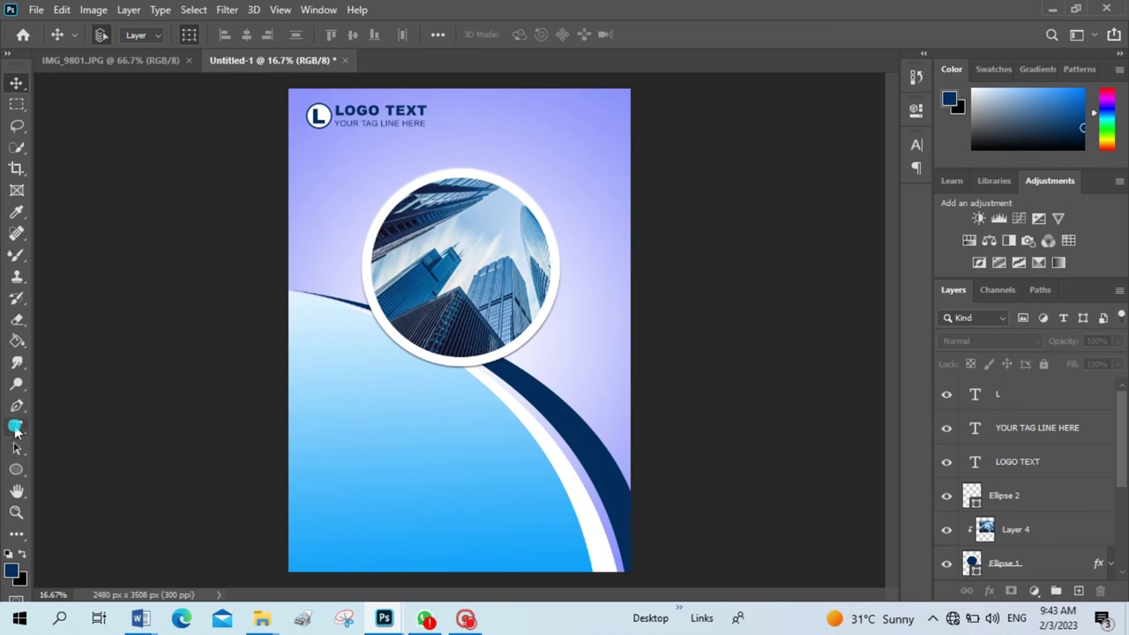
- Type 'YOUR' in Arial Regular at the cover's lower left
{"action": "left_click", "coordinate": [17, 427]}
{"action": "left_click", "coordinate": [314, 477]}
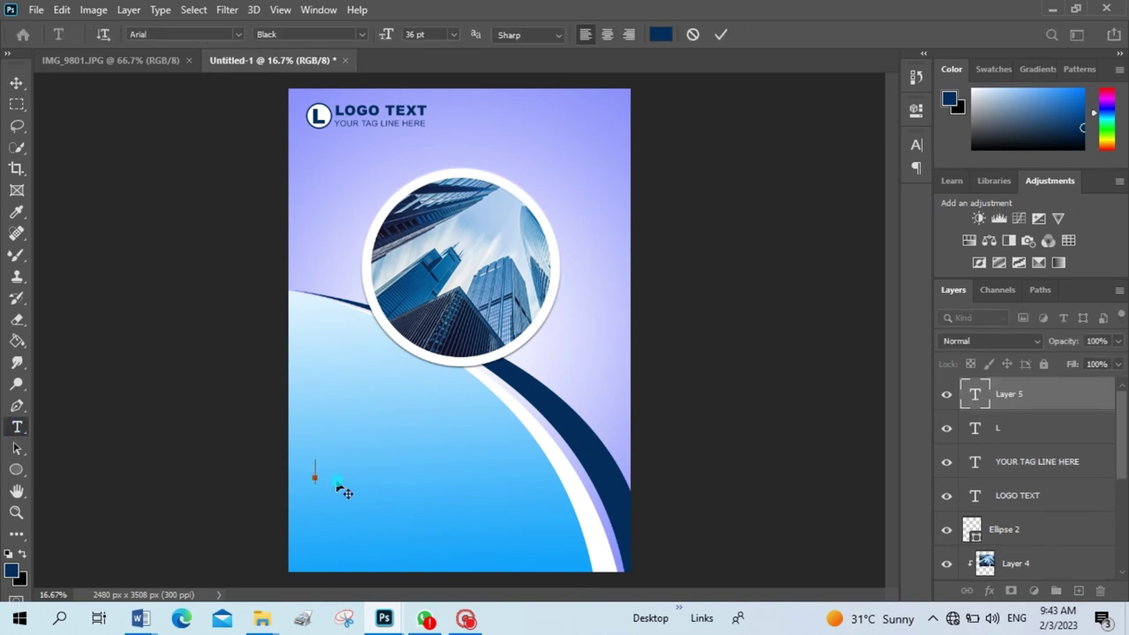
{"action": "left_click", "coordinate": [358, 37]}
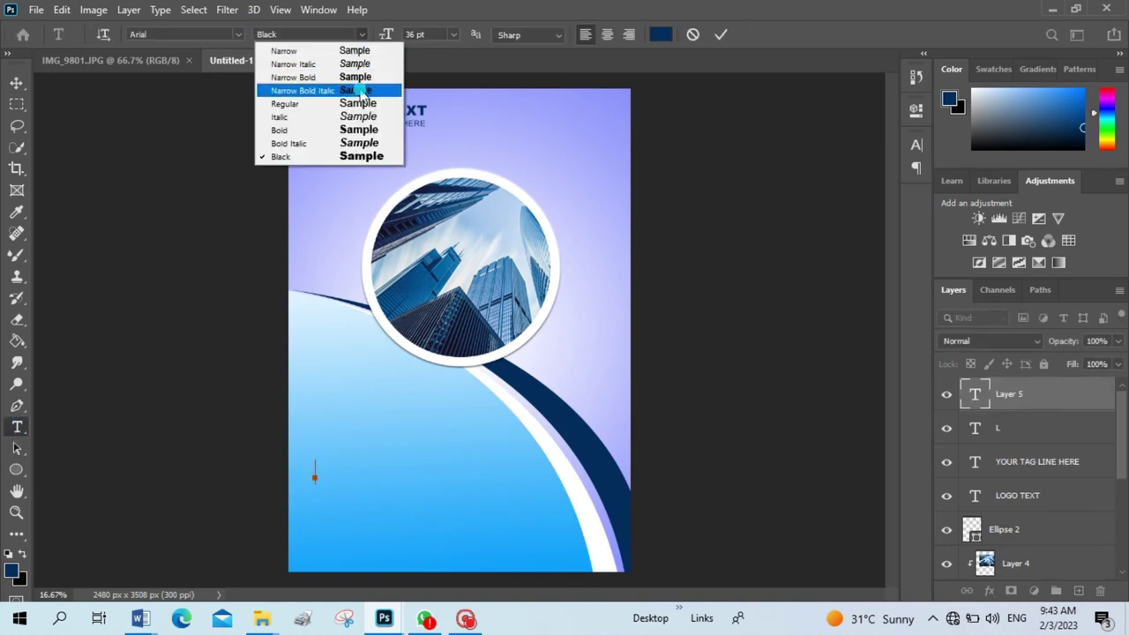
{"action": "left_click", "coordinate": [362, 78]}
{"action": "key", "text": "BackSpace"}
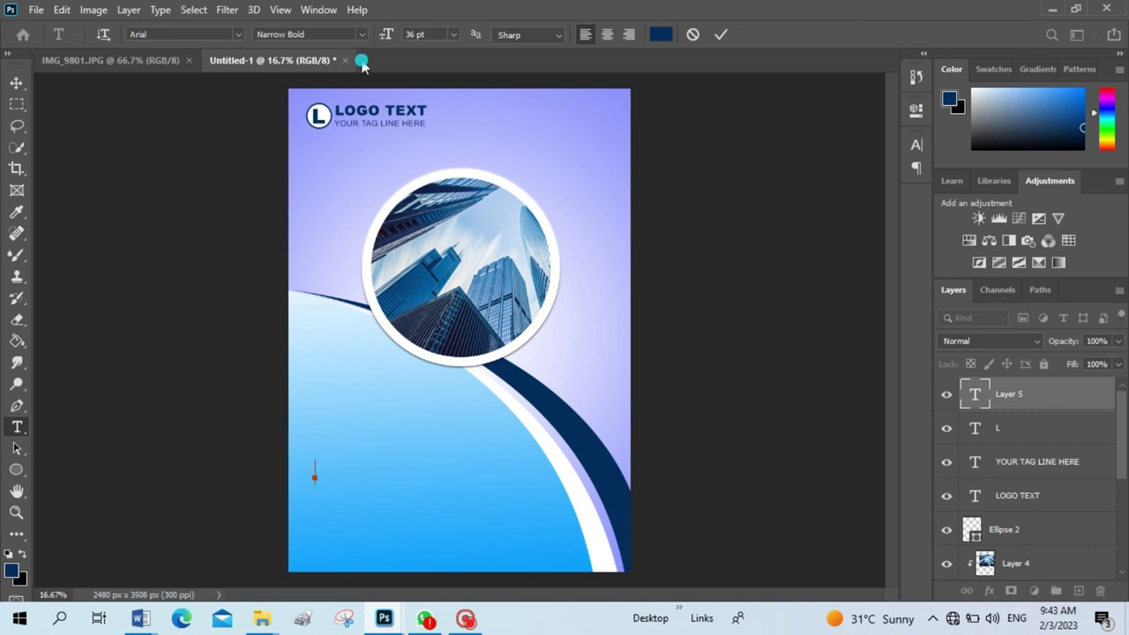
{"action": "left_click", "coordinate": [360, 34]}
{"action": "left_click", "coordinate": [353, 103]}
{"action": "type", "text": "YOU"}
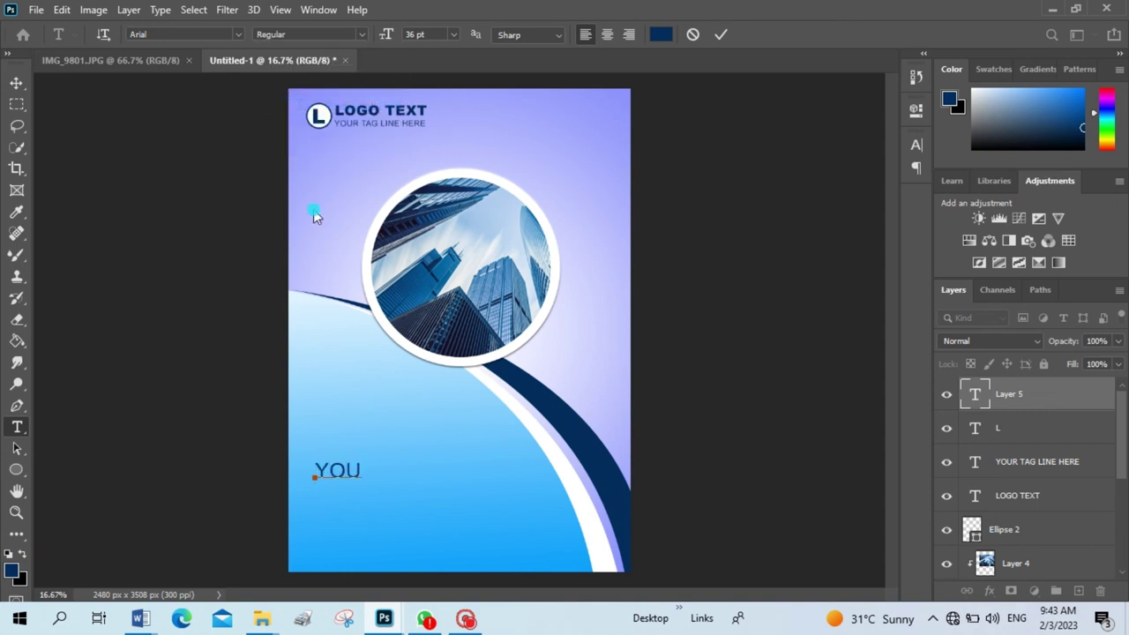
{"action": "type", "text": "R"}
{"action": "left_click", "coordinate": [721, 34]}
- Resize the word YOUR to 40 pt
{"action": "left_click", "coordinate": [16, 82]}
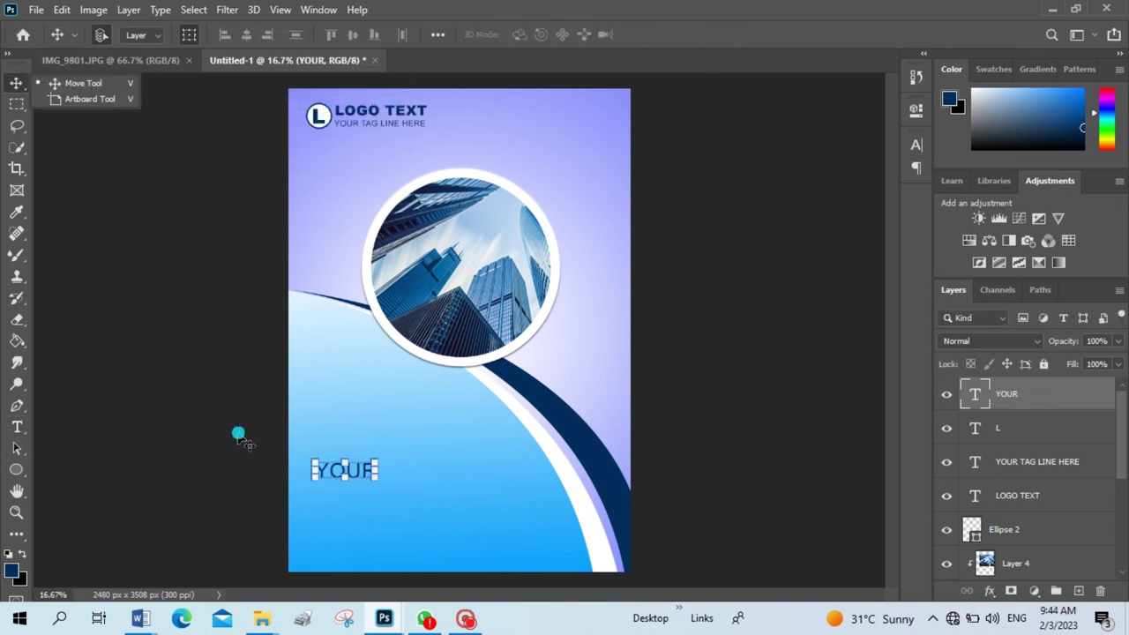
{"action": "right_click", "coordinate": [16, 427]}
{"action": "left_click", "coordinate": [84, 425]}
{"action": "left_click_drag", "start_coordinate": [313, 470], "coordinate": [388, 468]}
{"action": "left_click", "coordinate": [452, 34]}
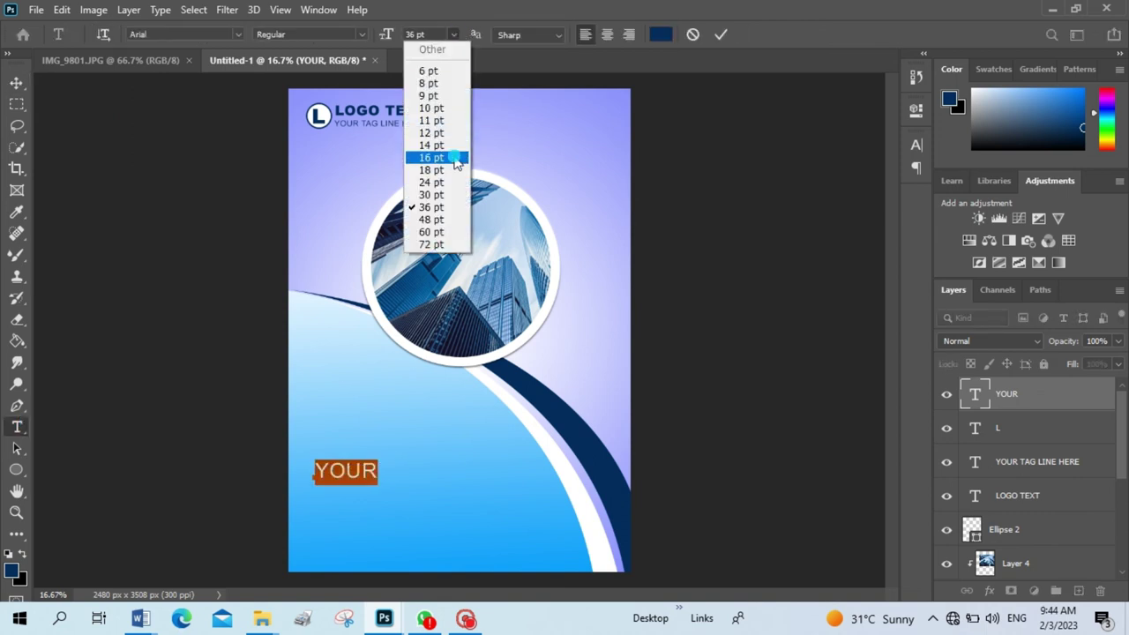
{"action": "left_click", "coordinate": [448, 218]}
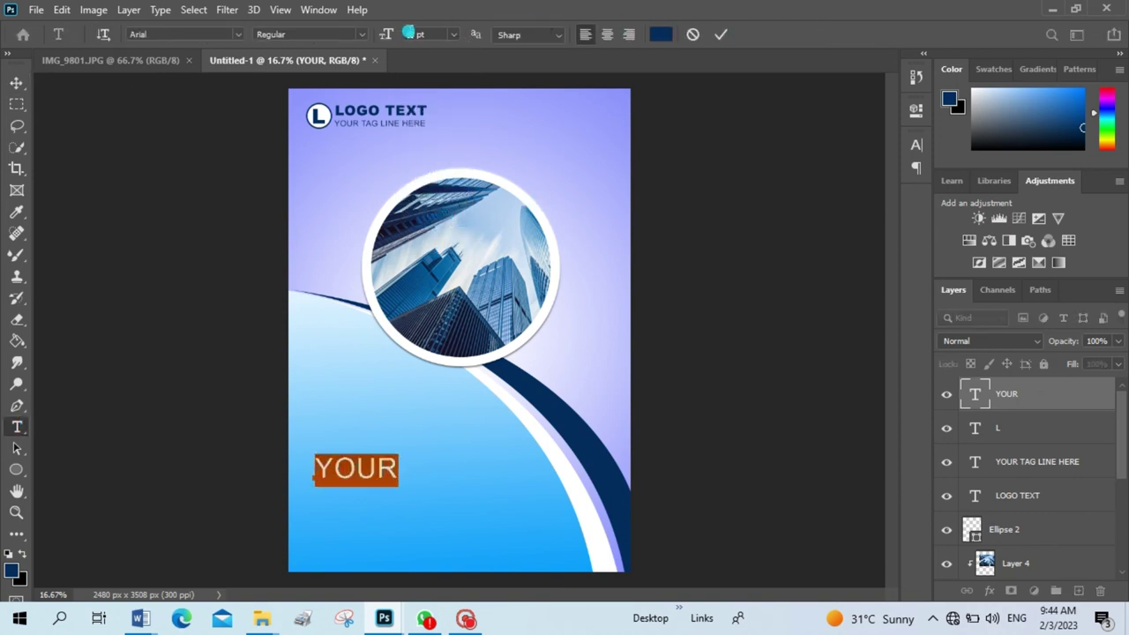
{"action": "scroll", "coordinate": [408, 33], "scroll_direction": "down", "scroll_amount": 5}
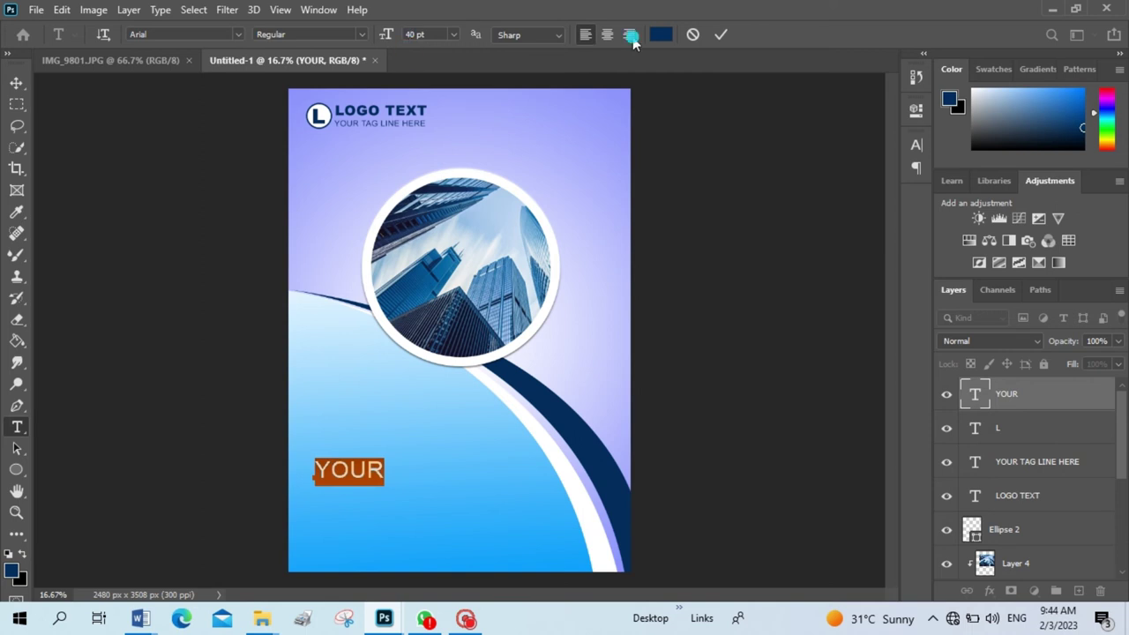
{"action": "left_click", "coordinate": [721, 35]}
- Add 'BUSINESS' and 'NAME' as separate text lines stacked below YOUR
{"action": "left_click", "coordinate": [321, 503]}
{"action": "type", "text": "BUSINESS"}
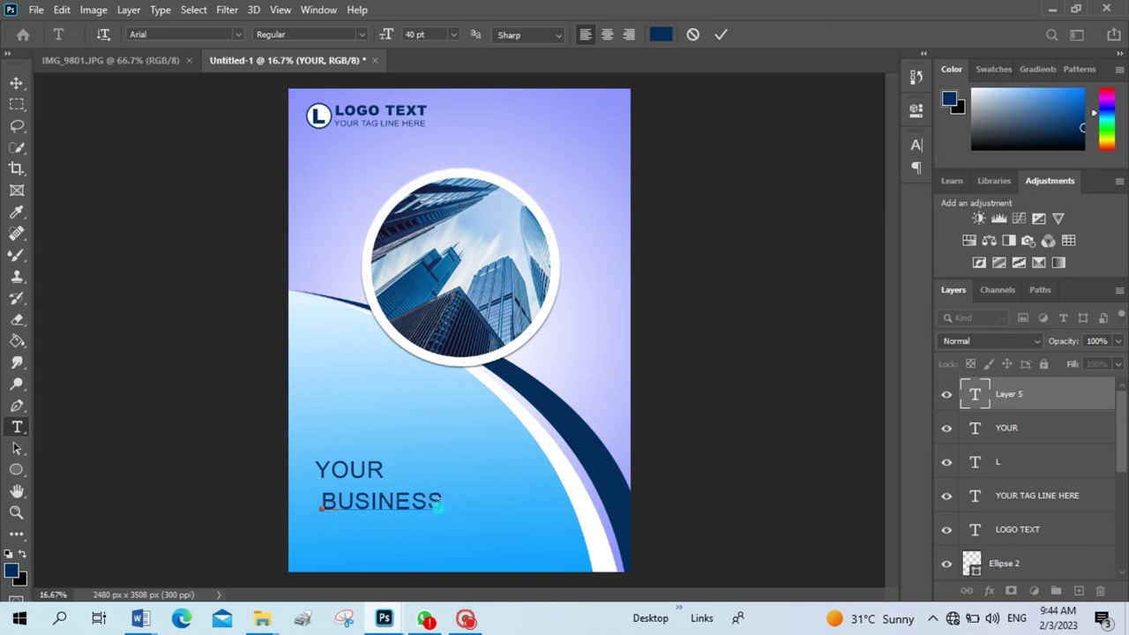
{"action": "left_click", "coordinate": [721, 34]}
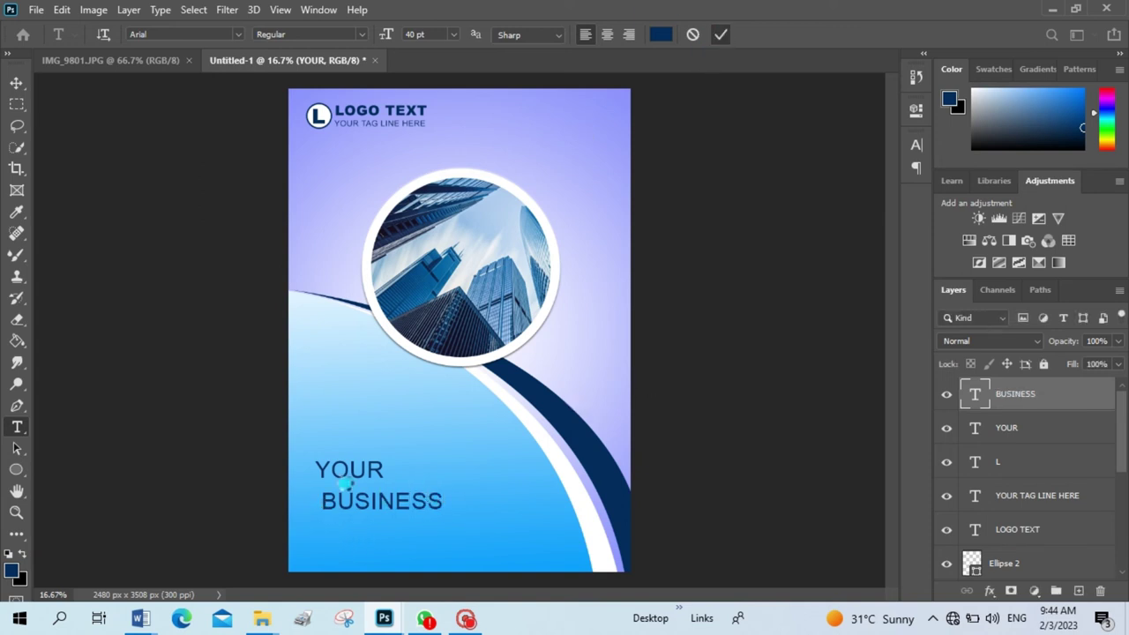
{"action": "left_click", "coordinate": [327, 536]}
{"action": "type", "text": "NAME"}
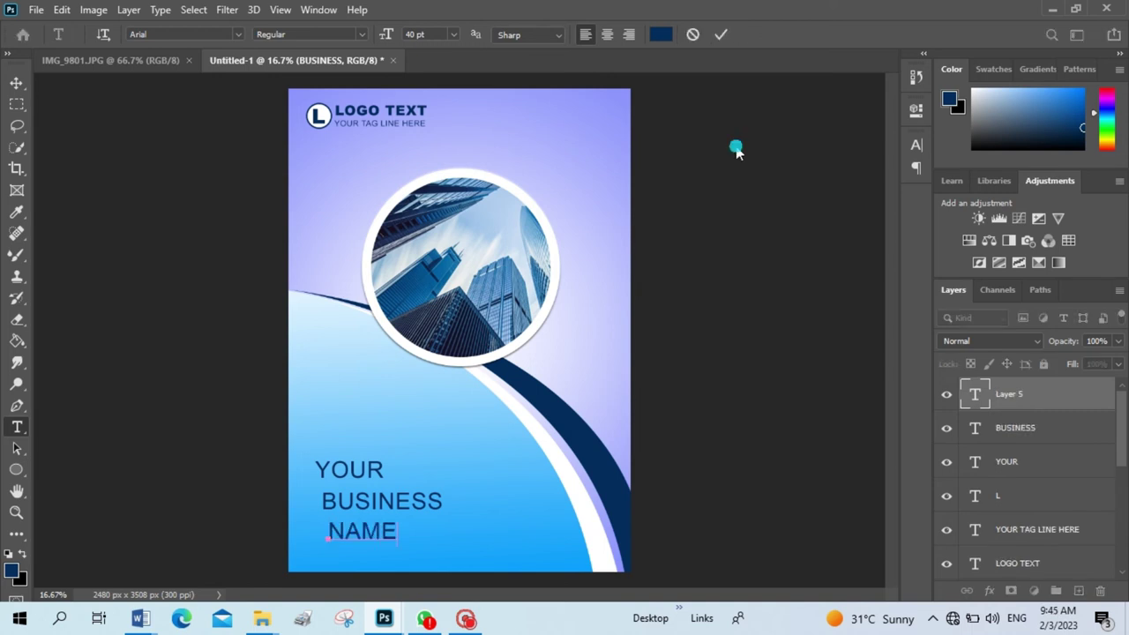
{"action": "left_click", "coordinate": [721, 35]}
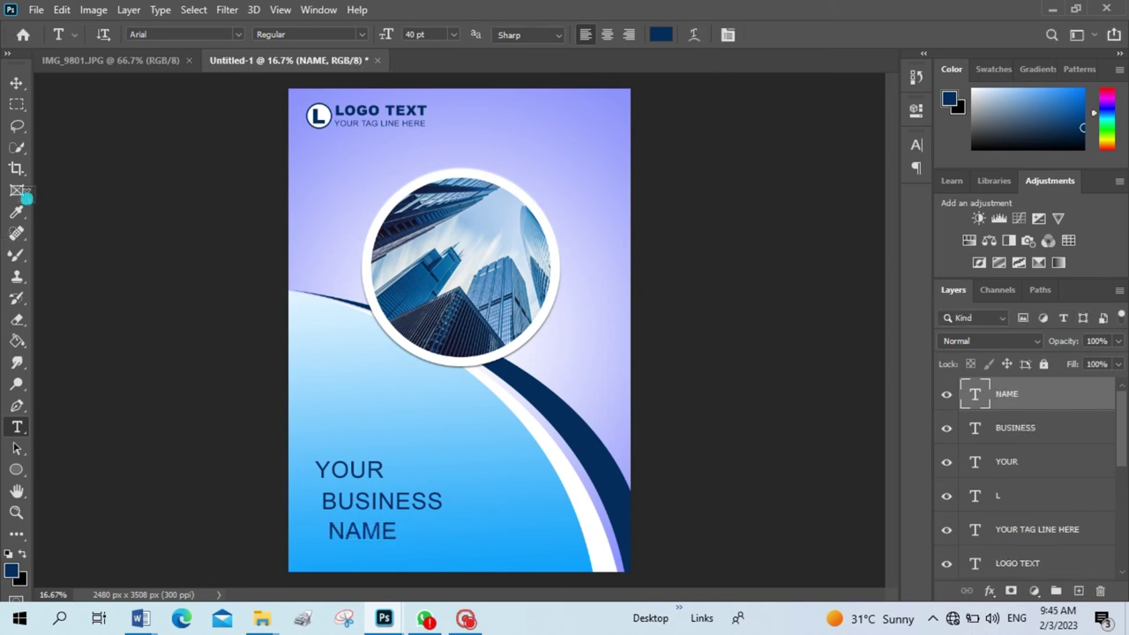
{"action": "key", "text": "ctrl+plus"}
{"action": "key", "text": "ctrl+plus"}
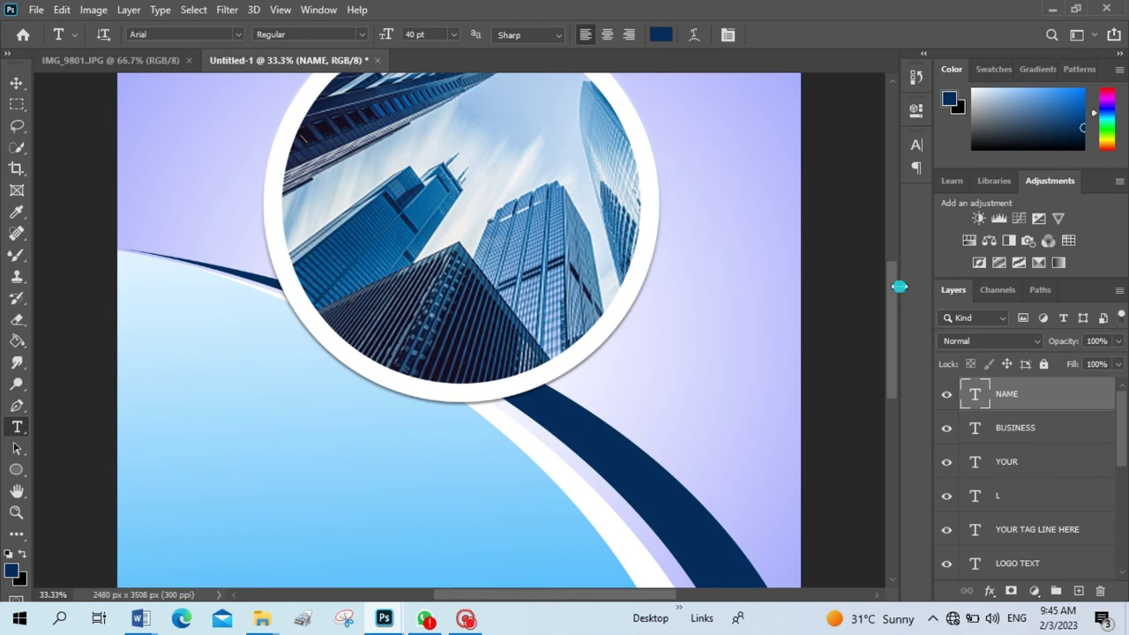
- Show the rulers and place a vertical guide near the cover's left edge
{"action": "mouse_move", "coordinate": [895, 285]}
{"action": "left_mouse_down"}
{"action": "mouse_move", "coordinate": [899, 344]}
{"action": "mouse_move", "coordinate": [891, 272]}
{"action": "left_mouse_up"}
{"action": "key", "text": "ctrl+minus"}
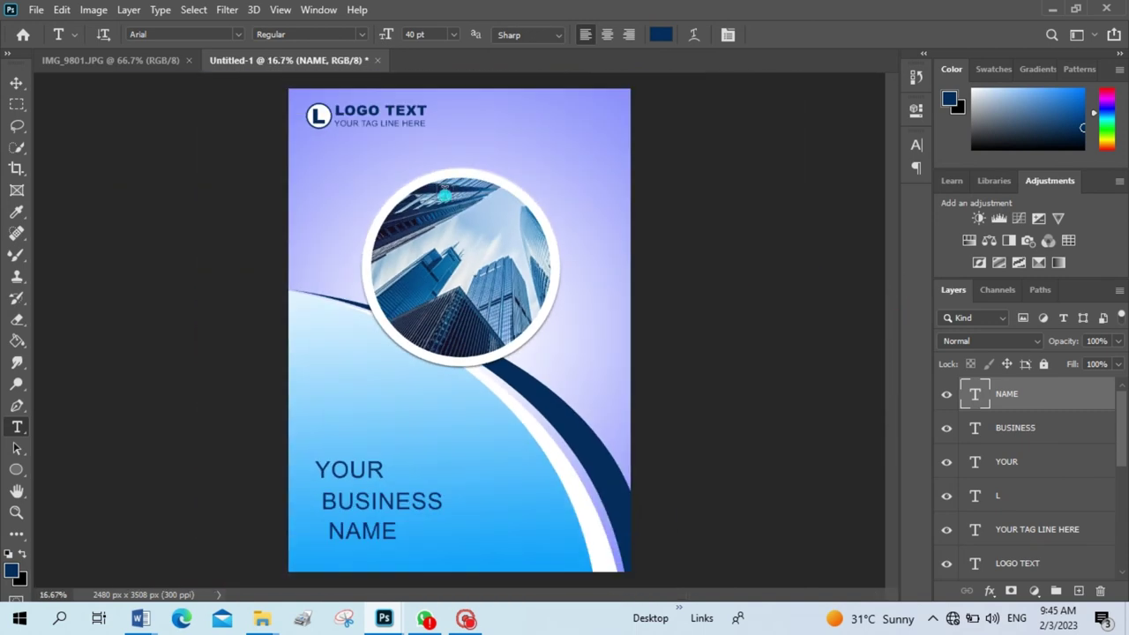
{"action": "key", "text": "ctrl+r"}
{"action": "left_click_drag", "start_coordinate": [43, 228], "coordinate": [312, 239]}
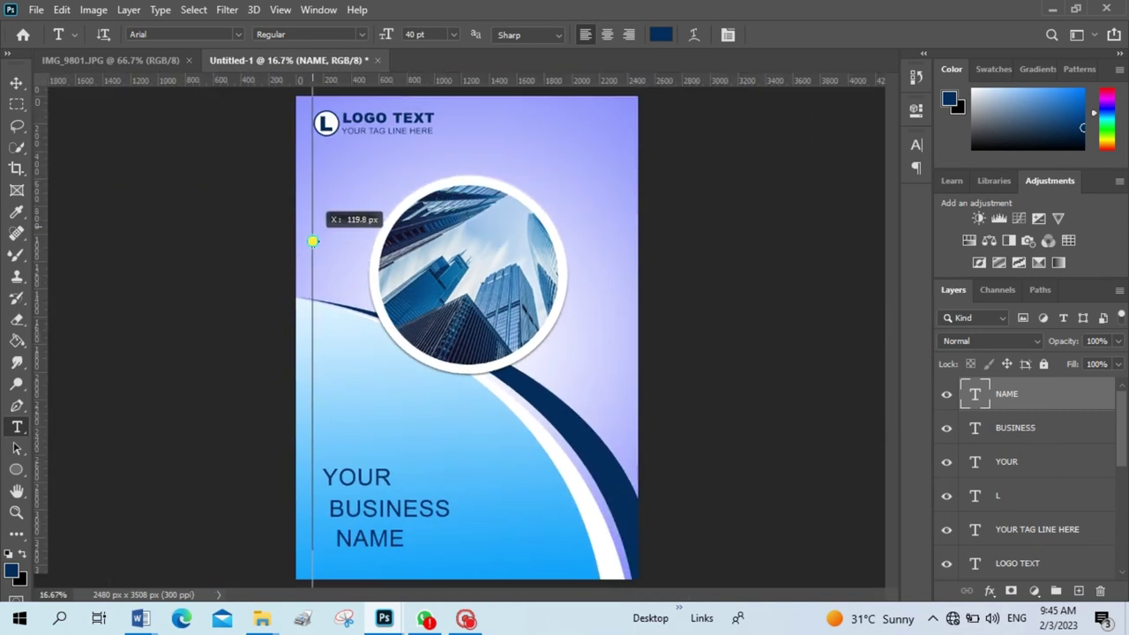
- Snap YOUR, BUSINESS and NAME to the guide, stacking them closer together
{"action": "left_click", "coordinate": [16, 82]}
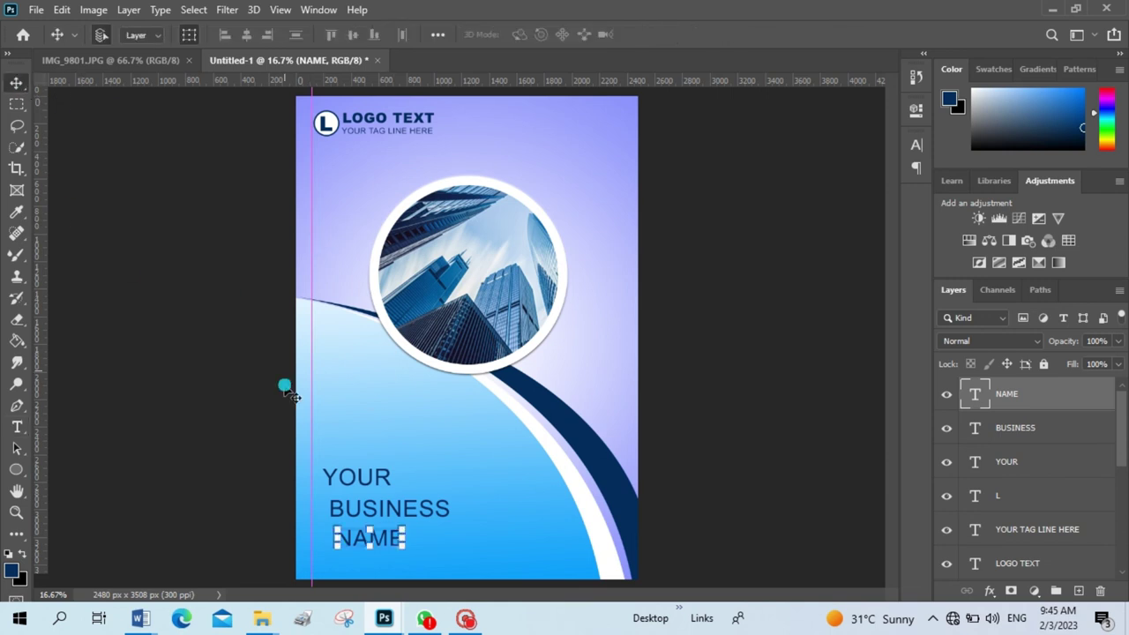
{"action": "left_click_drag", "start_coordinate": [339, 488], "coordinate": [324, 486]}
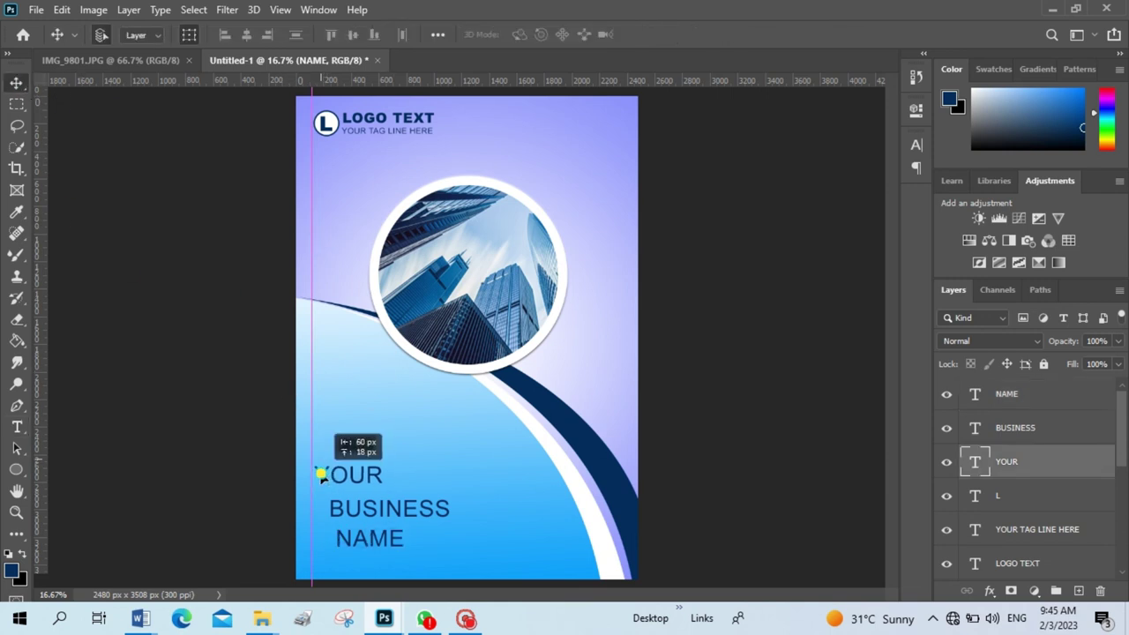
{"action": "left_click", "coordinate": [227, 439]}
{"action": "left_click_drag", "start_coordinate": [382, 524], "coordinate": [350, 529]}
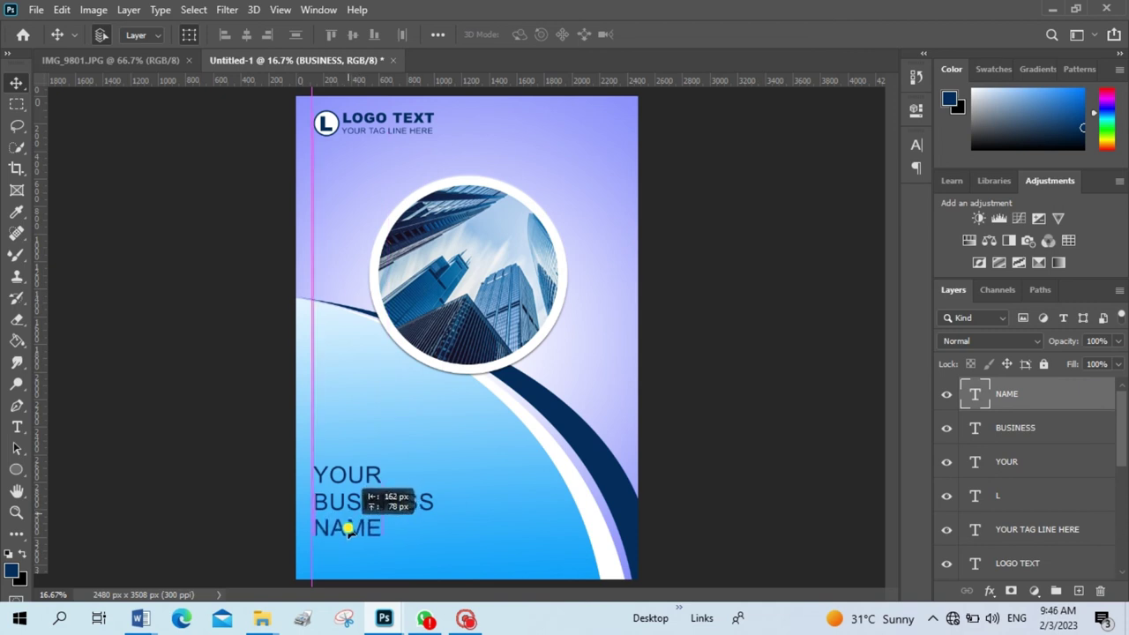
{"action": "left_click", "coordinate": [311, 528]}
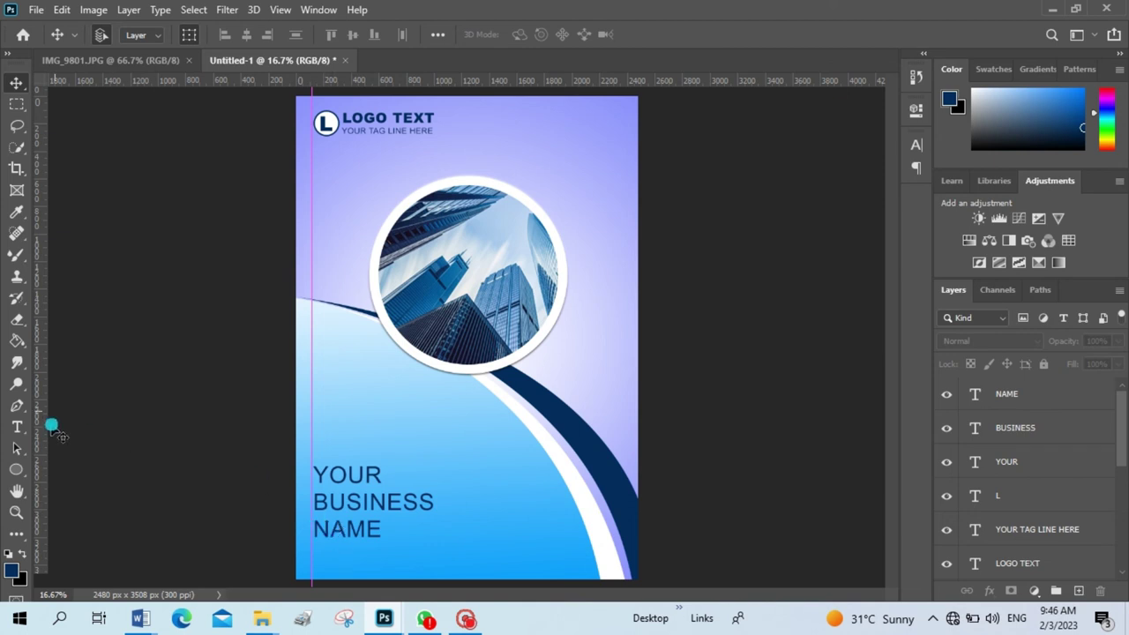
{"action": "left_click", "coordinate": [342, 483]}
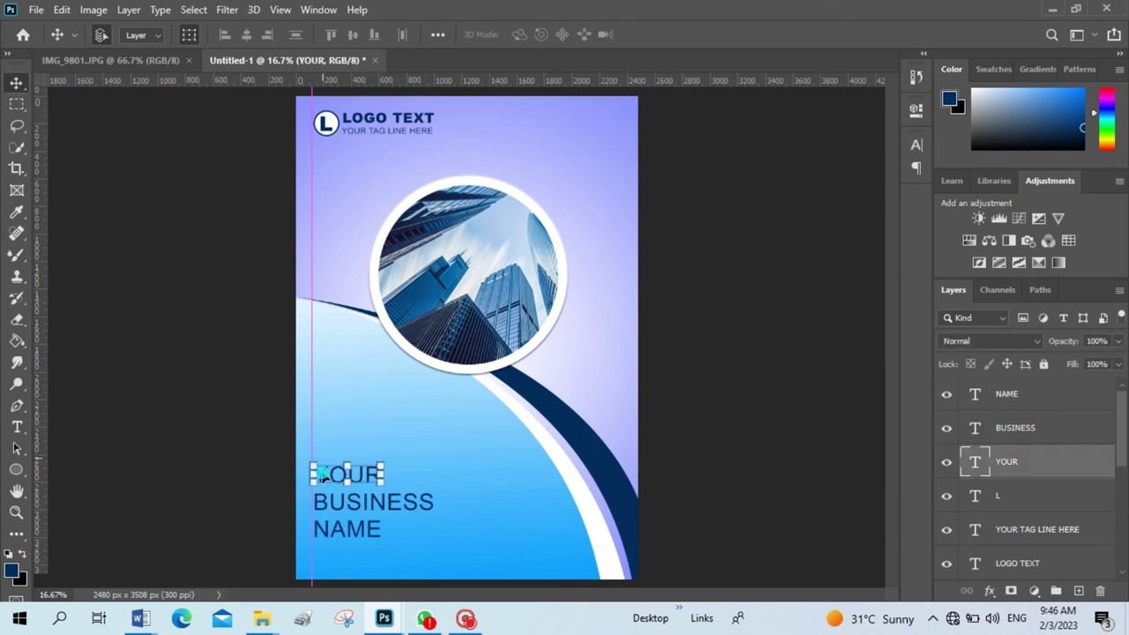
- Set BUSINESS to Arial Black and NAME to Bold, leaving YOUR regular
{"action": "right_click", "coordinate": [22, 424]}
{"action": "left_click", "coordinate": [97, 423]}
{"action": "double_click", "coordinate": [379, 501]}
{"action": "left_click", "coordinate": [309, 34]}
{"action": "left_click", "coordinate": [351, 157]}
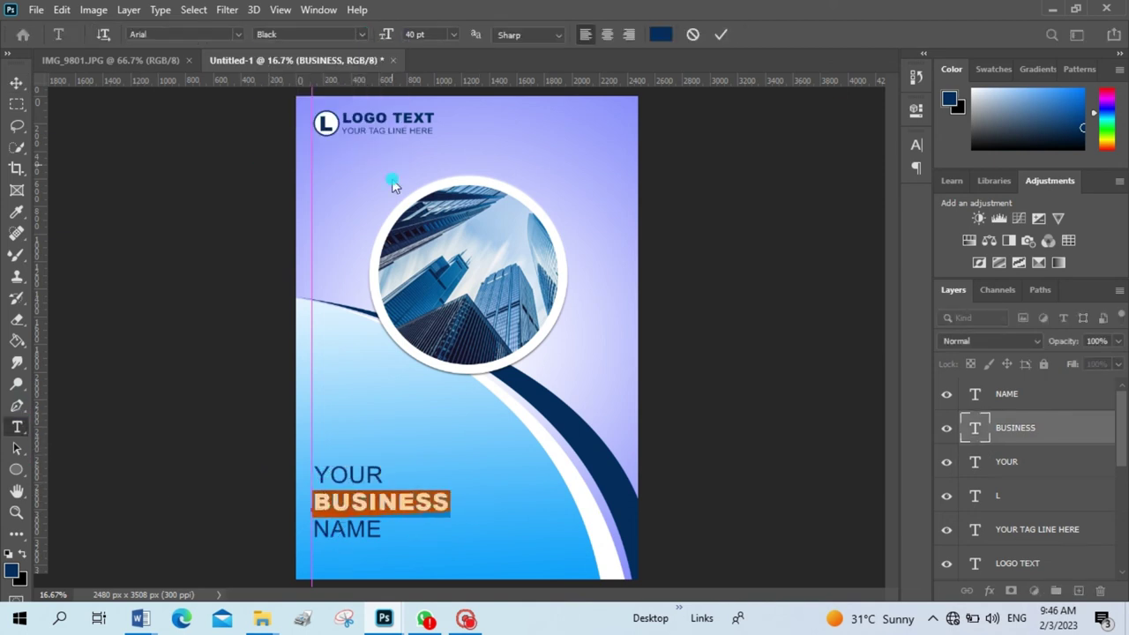
{"action": "left_click", "coordinate": [721, 35]}
{"action": "double_click", "coordinate": [347, 529]}
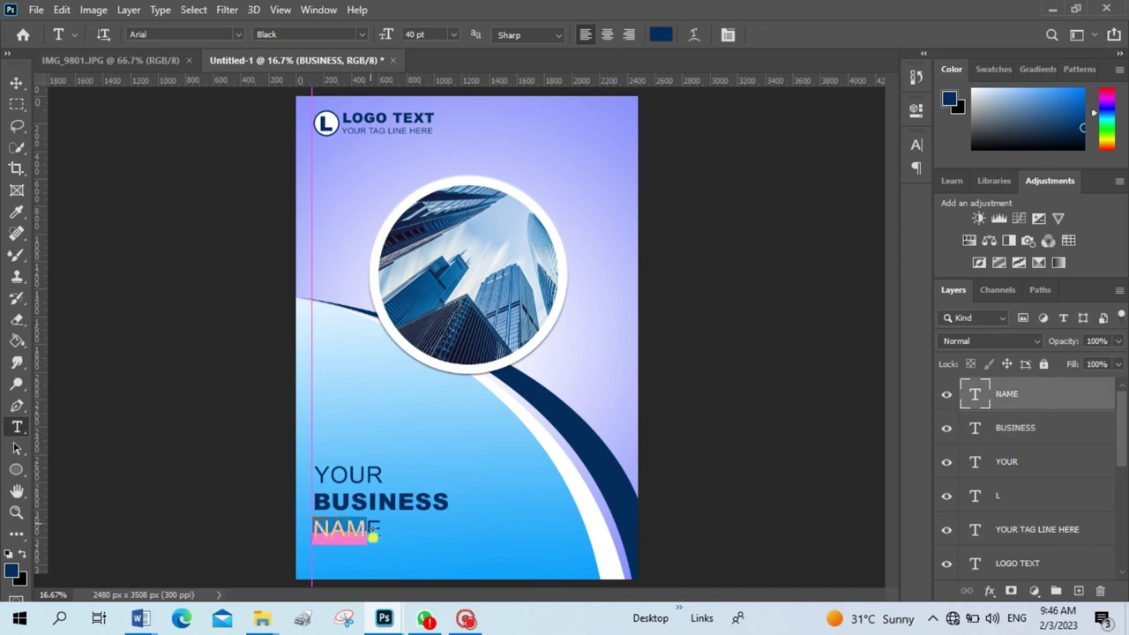
{"action": "left_click", "coordinate": [335, 34]}
{"action": "left_click", "coordinate": [360, 121]}
{"action": "left_click", "coordinate": [721, 35]}
{"action": "left_click", "coordinate": [16, 82]}
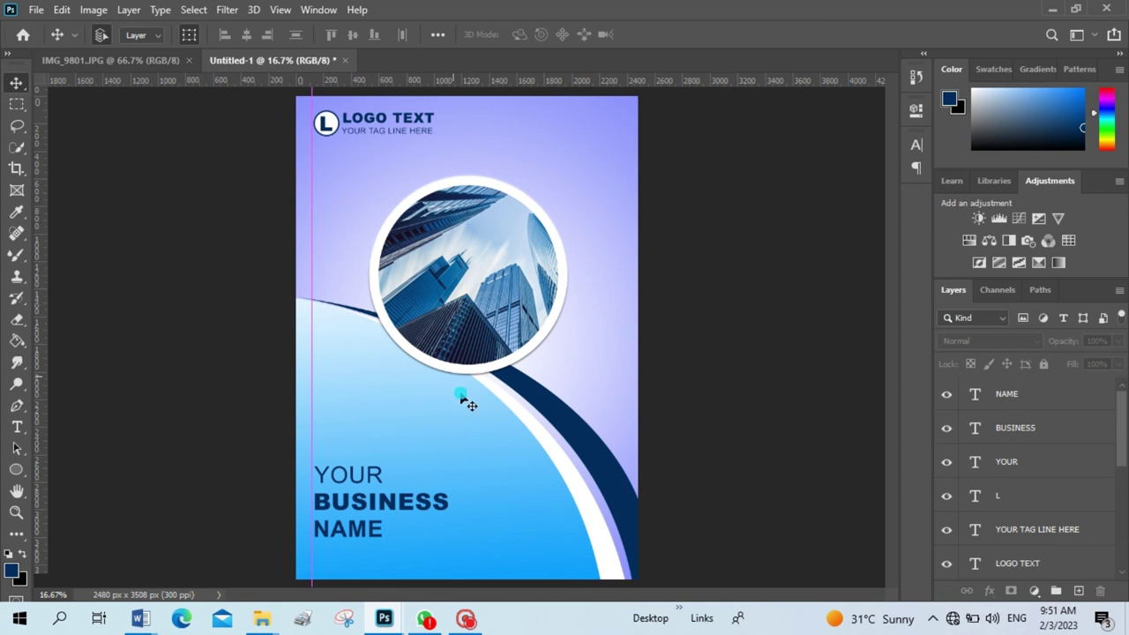
- Draw a circle at left below the photo and fill it light blue #40b9ff
{"action": "left_click", "coordinate": [15, 469]}
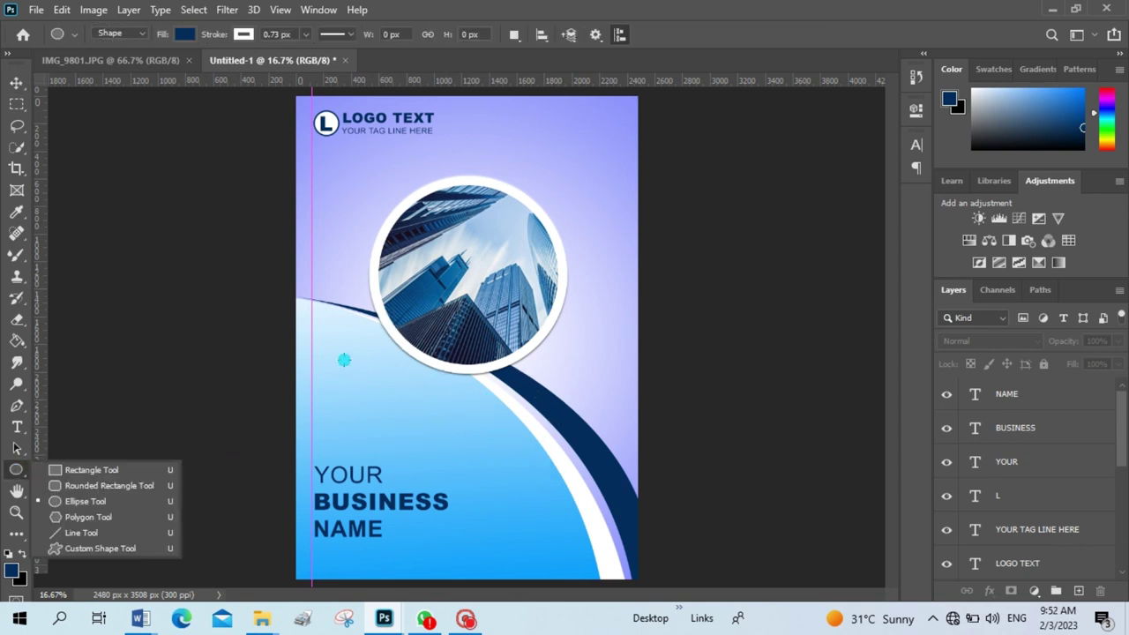
{"action": "left_click_drag", "start_coordinate": [344, 360], "coordinate": [394, 408]}
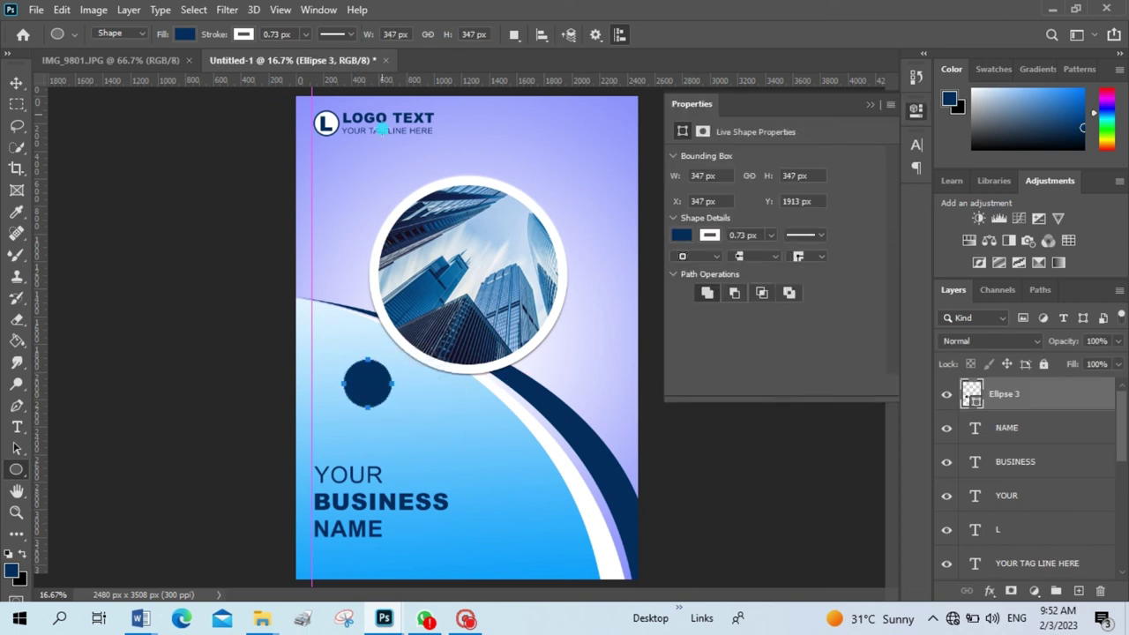
{"action": "left_click", "coordinate": [185, 33]}
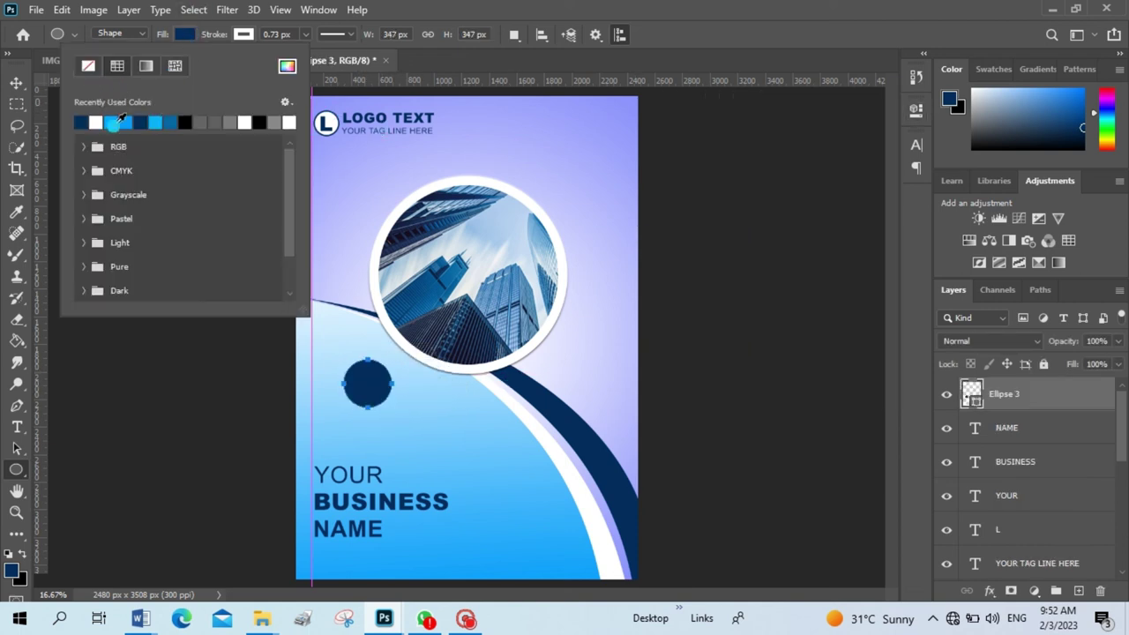
{"action": "left_click", "coordinate": [121, 121]}
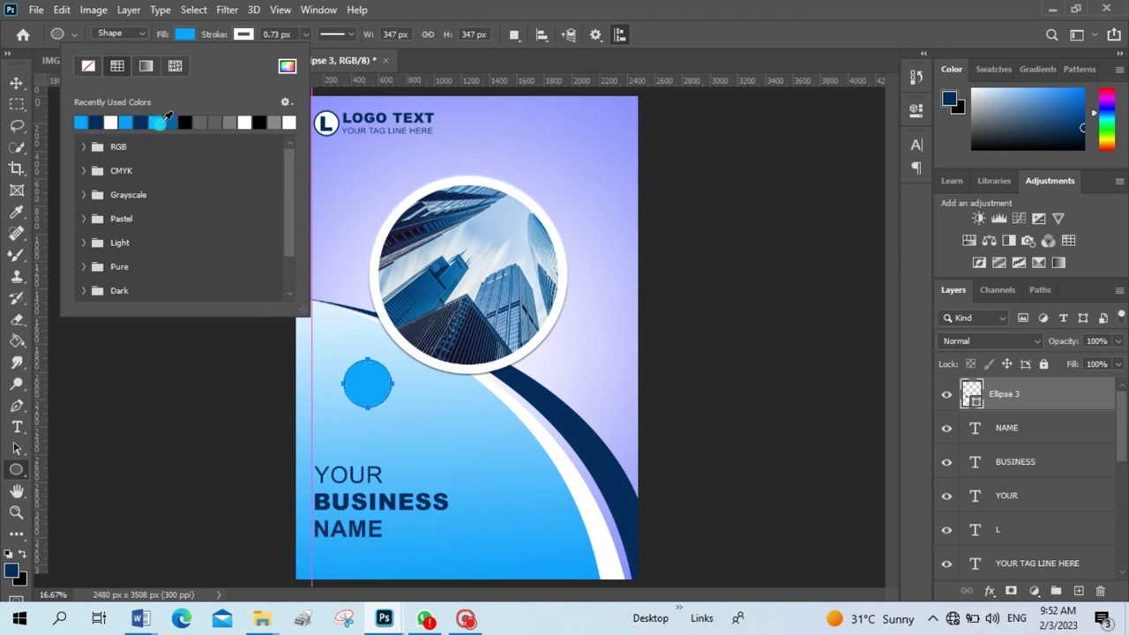
{"action": "left_click", "coordinate": [287, 68]}
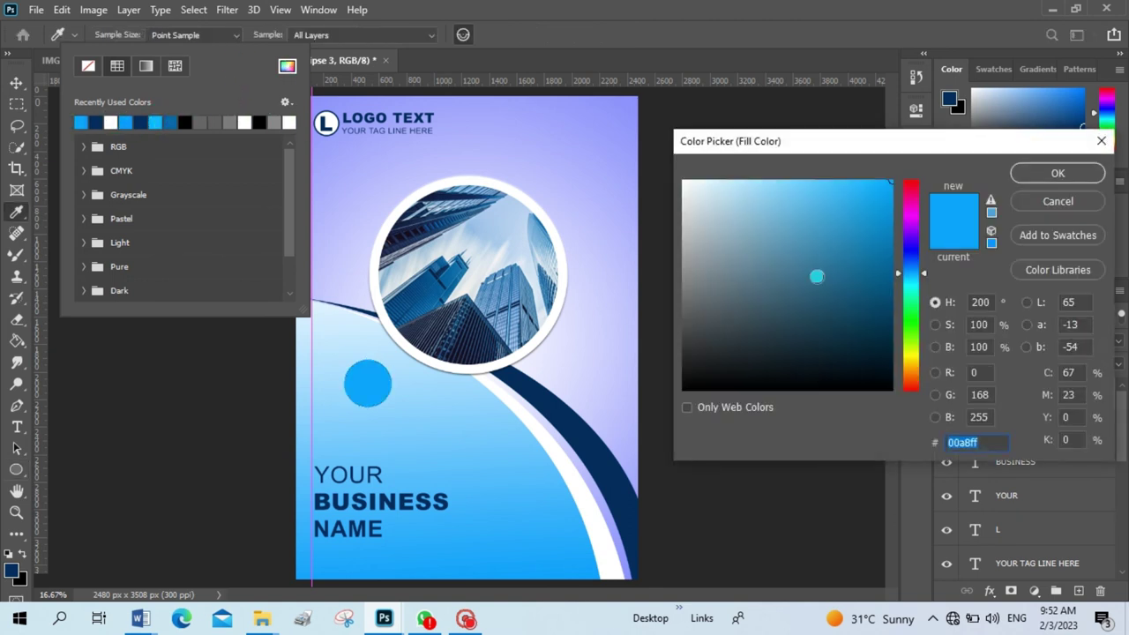
{"action": "left_click", "coordinate": [839, 171]}
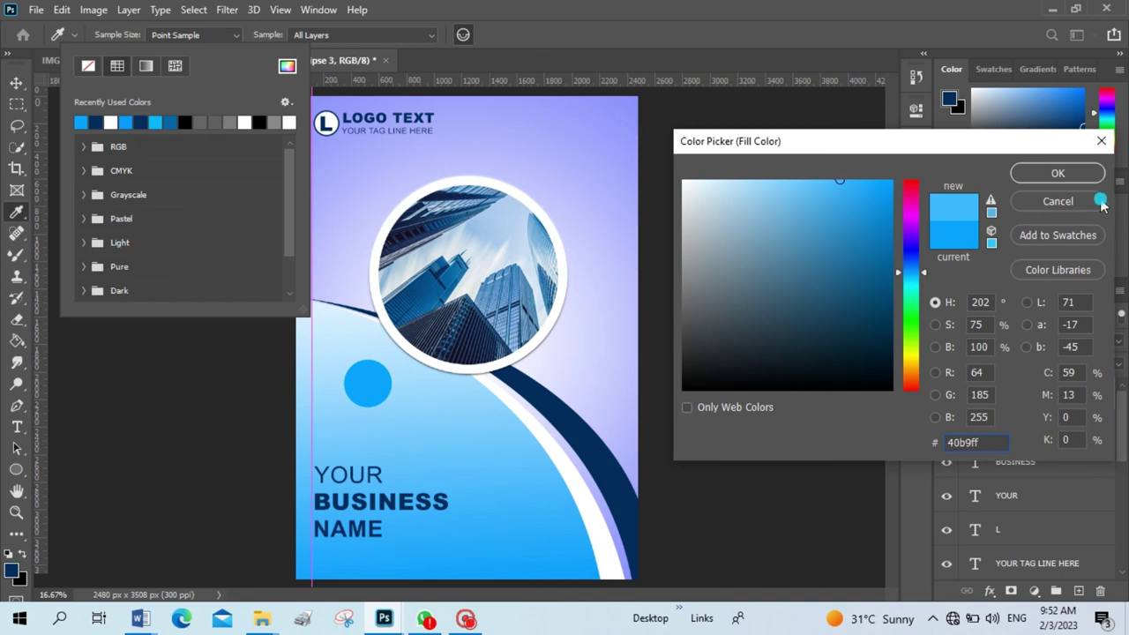
{"action": "left_click", "coordinate": [1081, 174]}
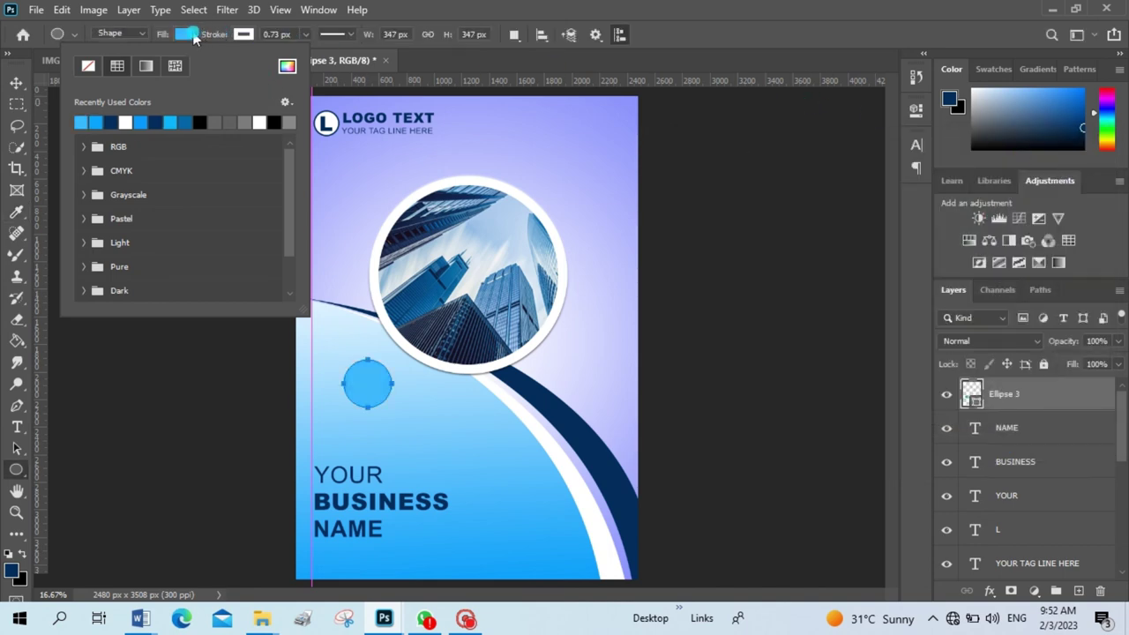
{"action": "left_click", "coordinate": [243, 171]}
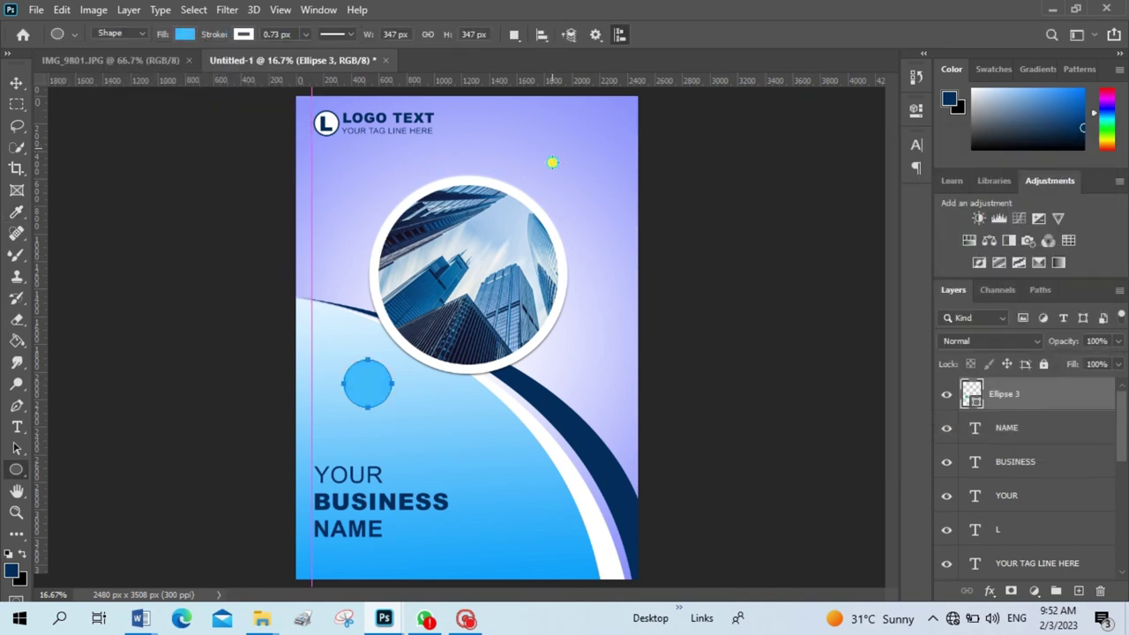
- Draw a small 186 px circle at upper right and fill it pale cyan #96eaff
{"action": "left_click_drag", "start_coordinate": [552, 162], "coordinate": [577, 194]}
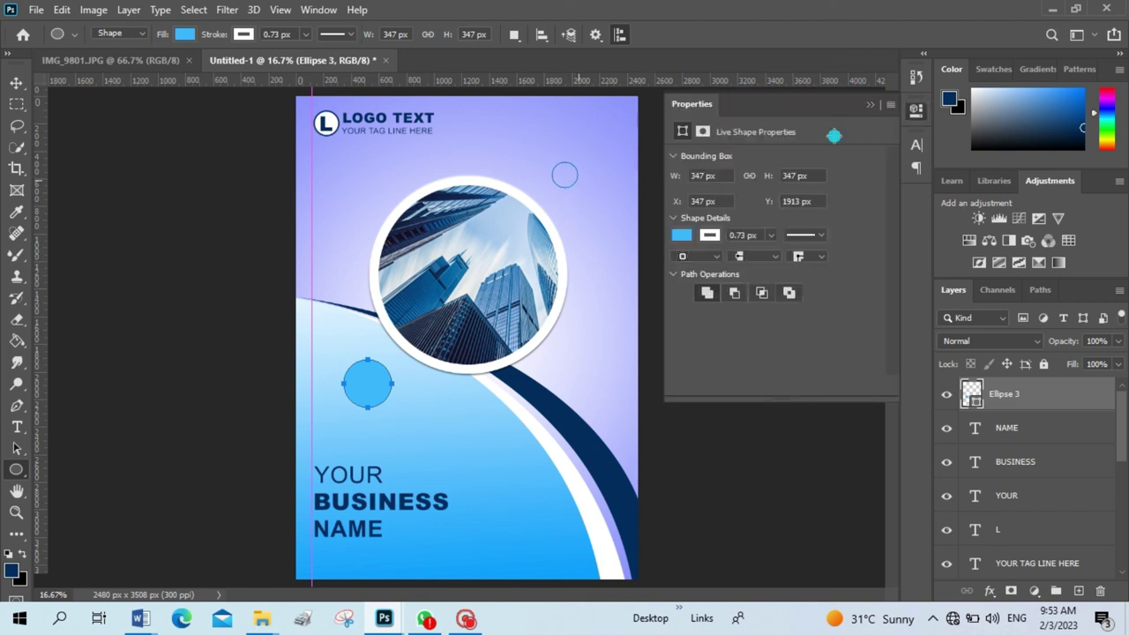
{"action": "left_click", "coordinate": [184, 35]}
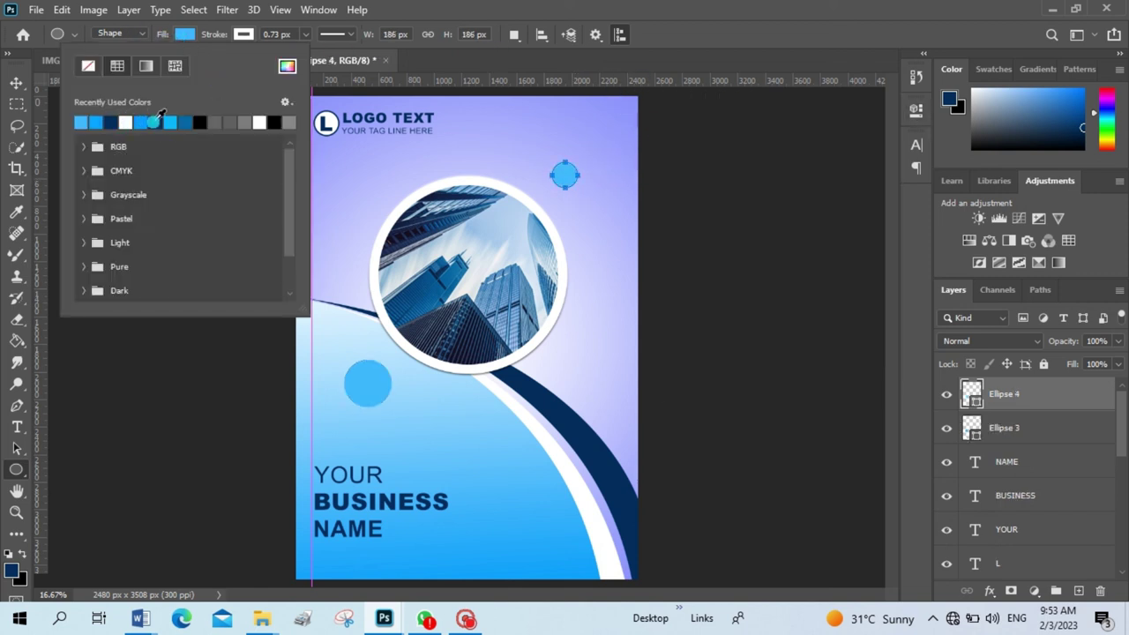
{"action": "left_click", "coordinate": [170, 121]}
{"action": "left_click", "coordinate": [287, 66]}
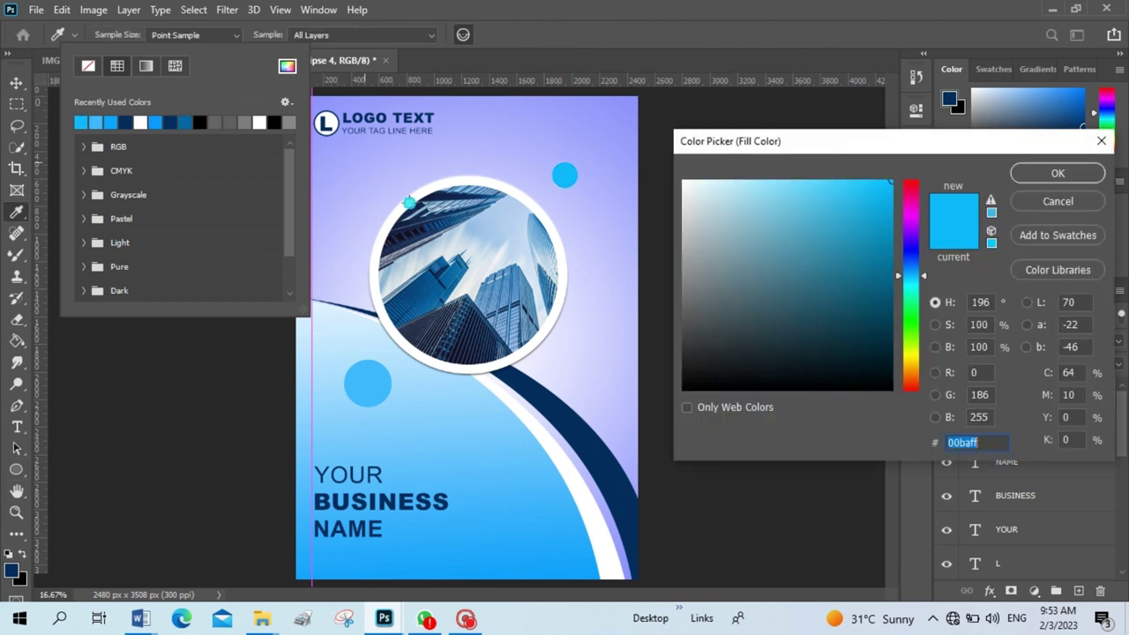
{"action": "left_click", "coordinate": [450, 109]}
{"action": "left_click", "coordinate": [769, 177]}
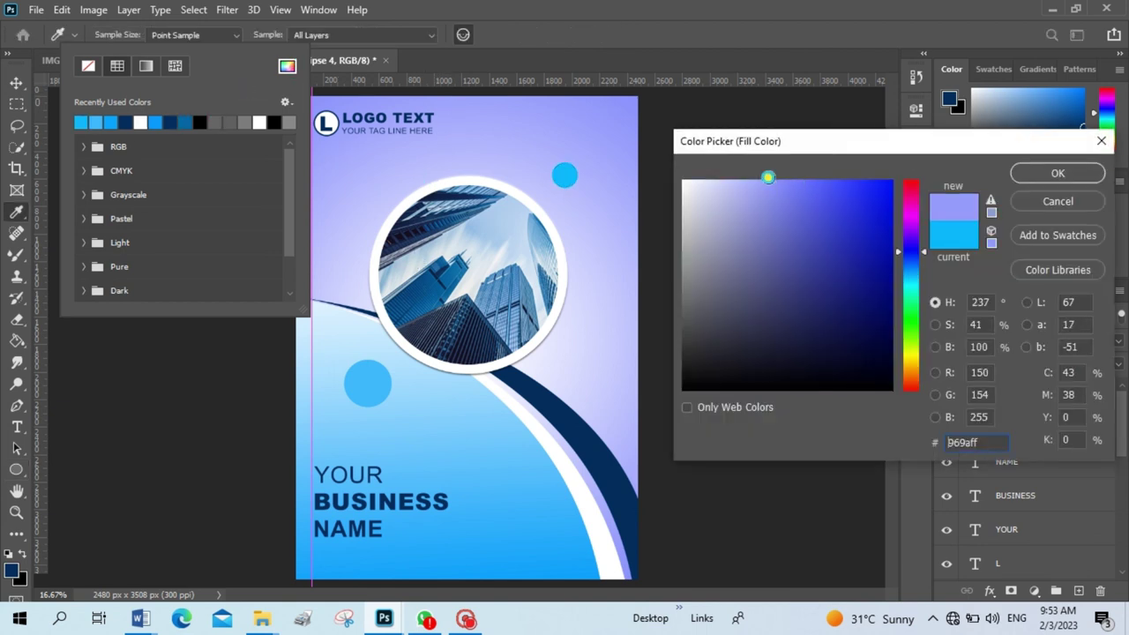
{"action": "left_click", "coordinate": [915, 281]}
{"action": "left_click", "coordinate": [1058, 173]}
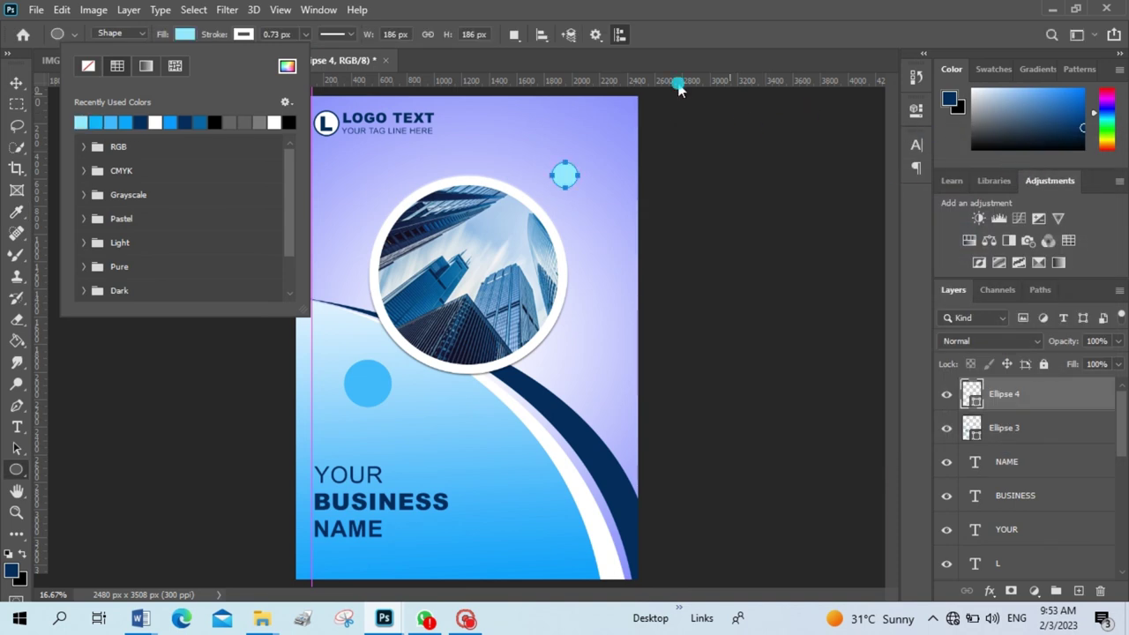
{"action": "left_click", "coordinate": [184, 34]}
- Deselect the new circle and zoom in and out to inspect the cover
{"action": "key", "text": "v"}
{"action": "left_click", "coordinate": [208, 176]}
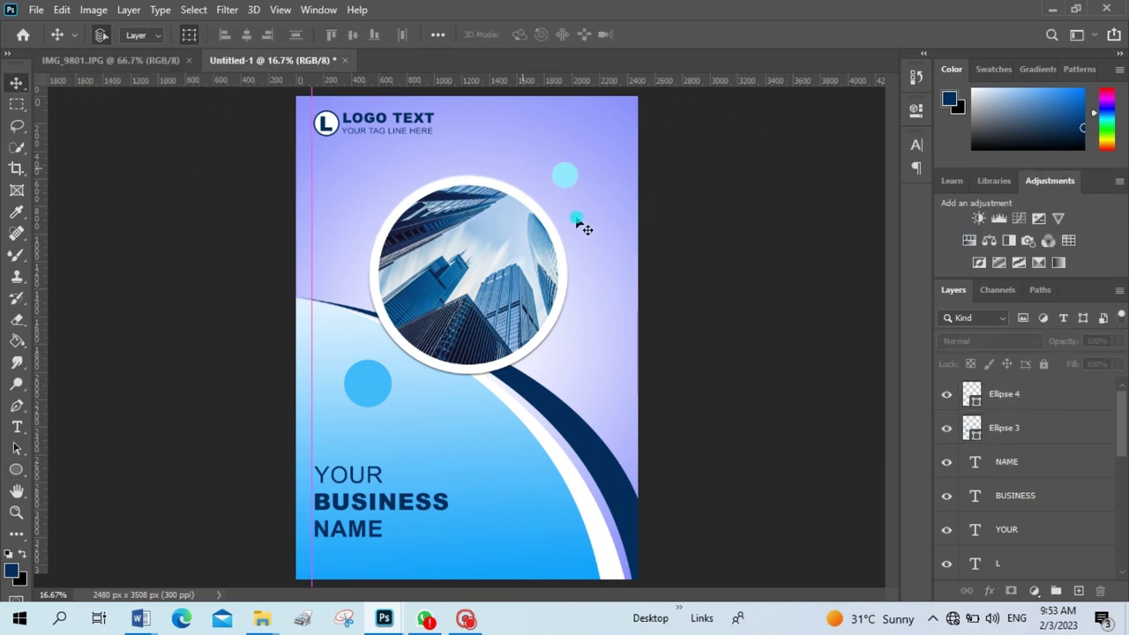
{"action": "key", "text": "ctrl+plus"}
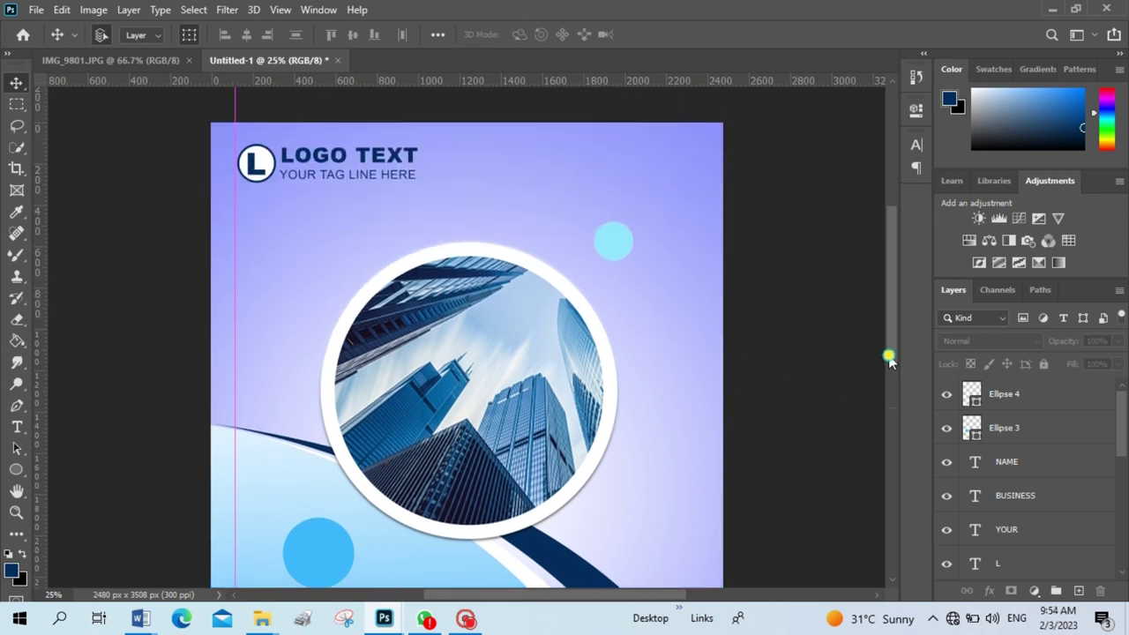
{"action": "key", "text": "ctrl+minus"}
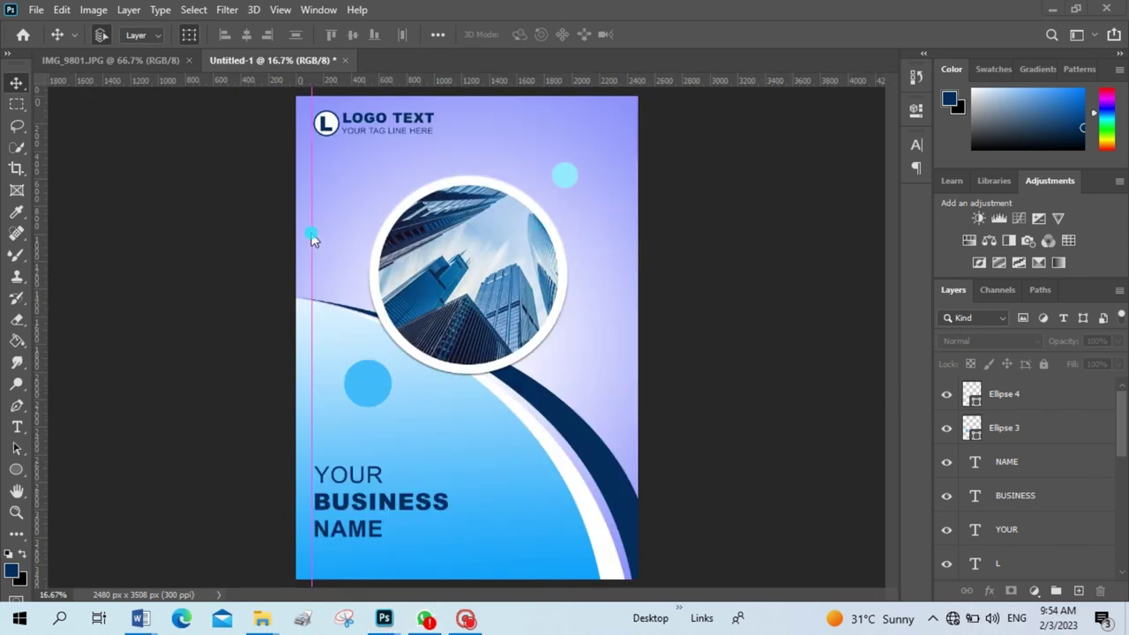
- Clear the vertical guide via View > Clear Guides and zoom out to the whole cover
{"action": "left_click", "coordinate": [286, 11]}
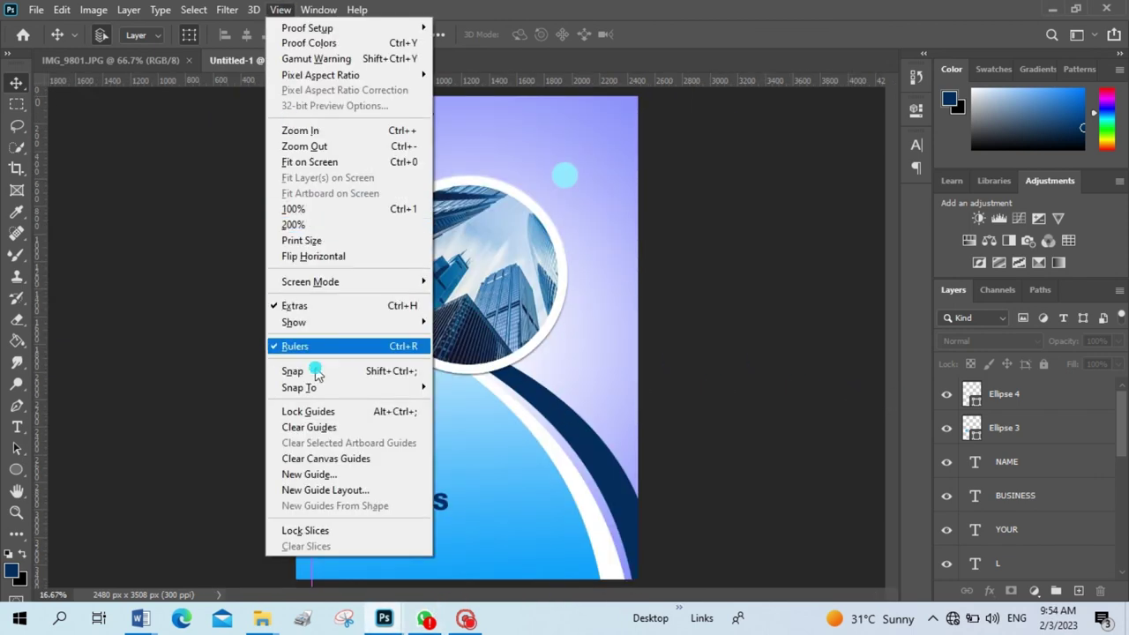
{"action": "left_click", "coordinate": [318, 428]}
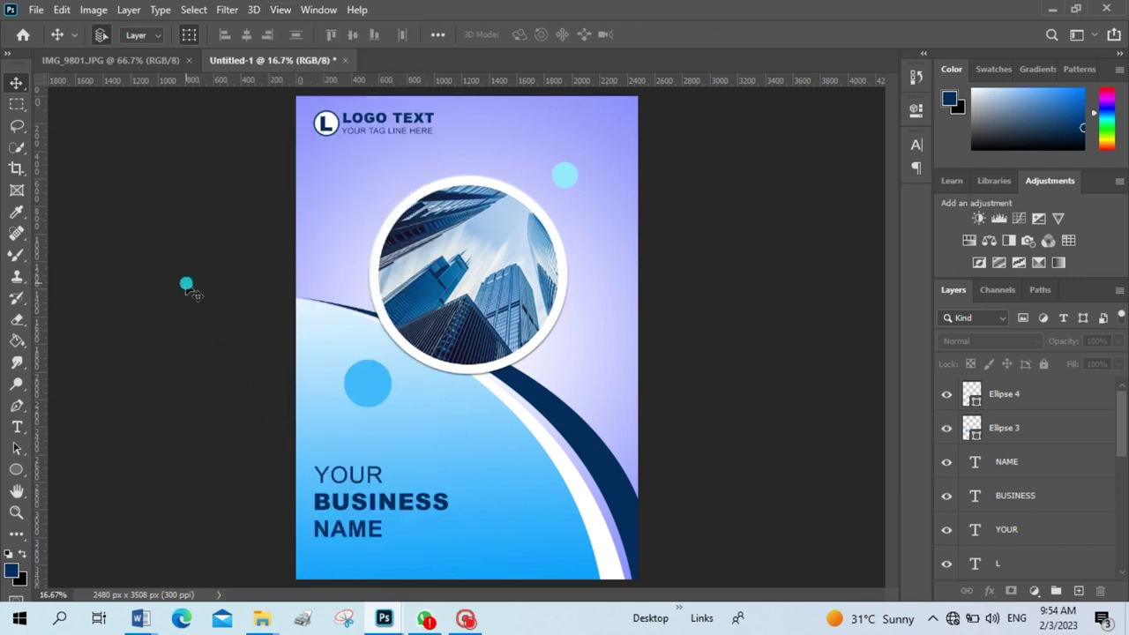
{"action": "key", "text": "ctrl+minus"}
{"action": "key", "text": "ctrl+plus"}
{"action": "scroll", "coordinate": [459, 250], "scroll_direction": "up", "scroll_amount": 1}
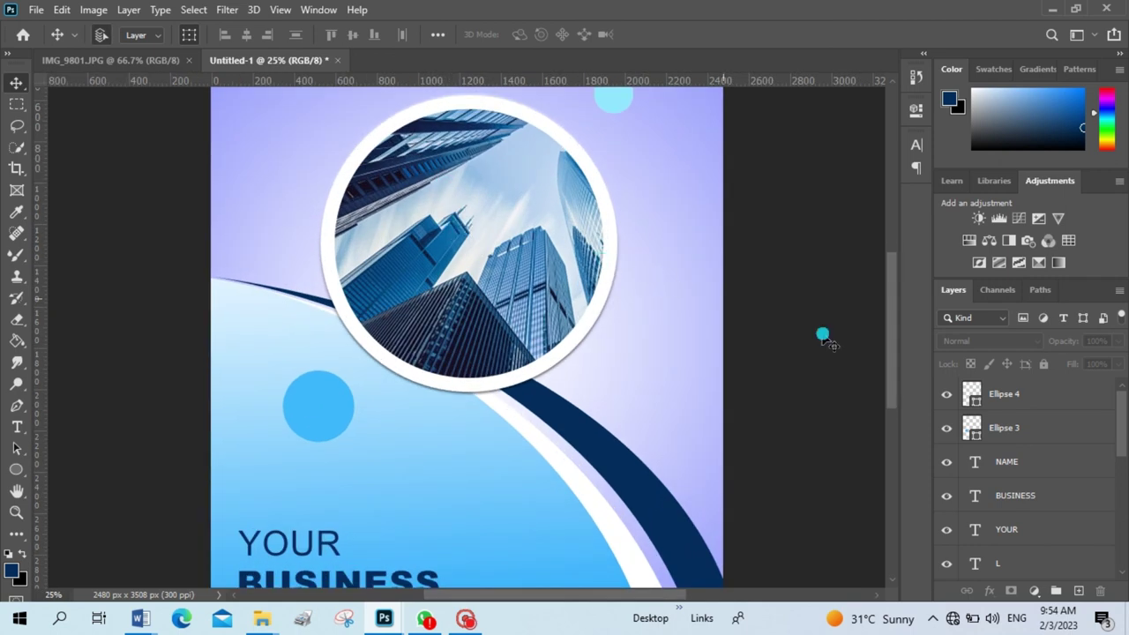
{"action": "mouse_move", "coordinate": [889, 371]}
{"action": "left_mouse_down"}
{"action": "mouse_move", "coordinate": [891, 331]}
{"action": "mouse_move", "coordinate": [891, 415]}
{"action": "left_mouse_up"}
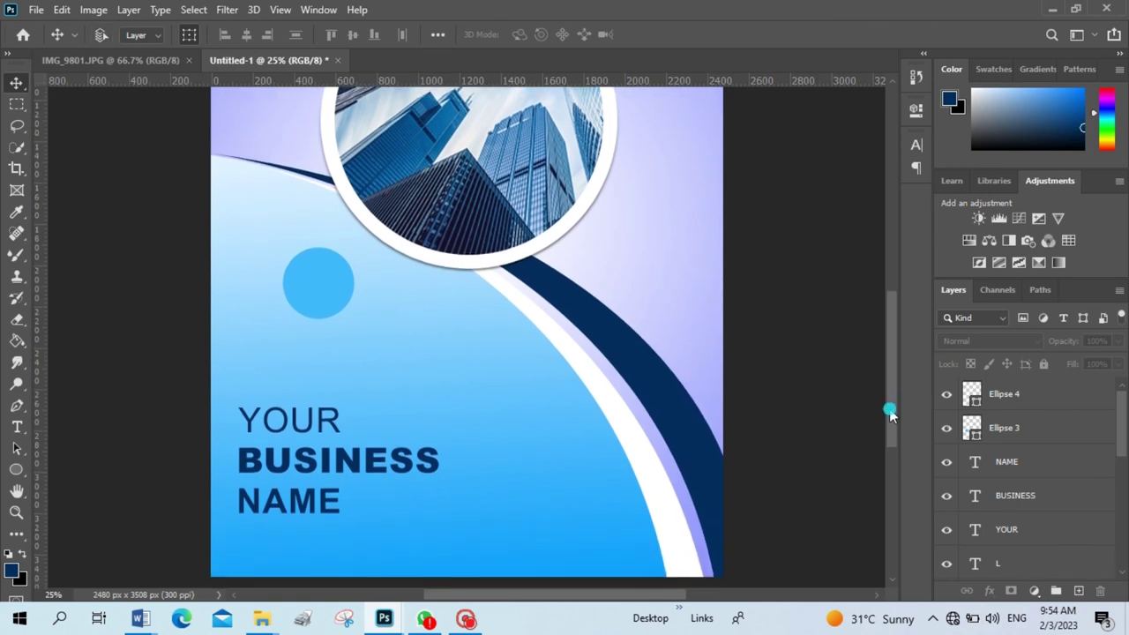
{"action": "key", "text": "ctrl+minus"}
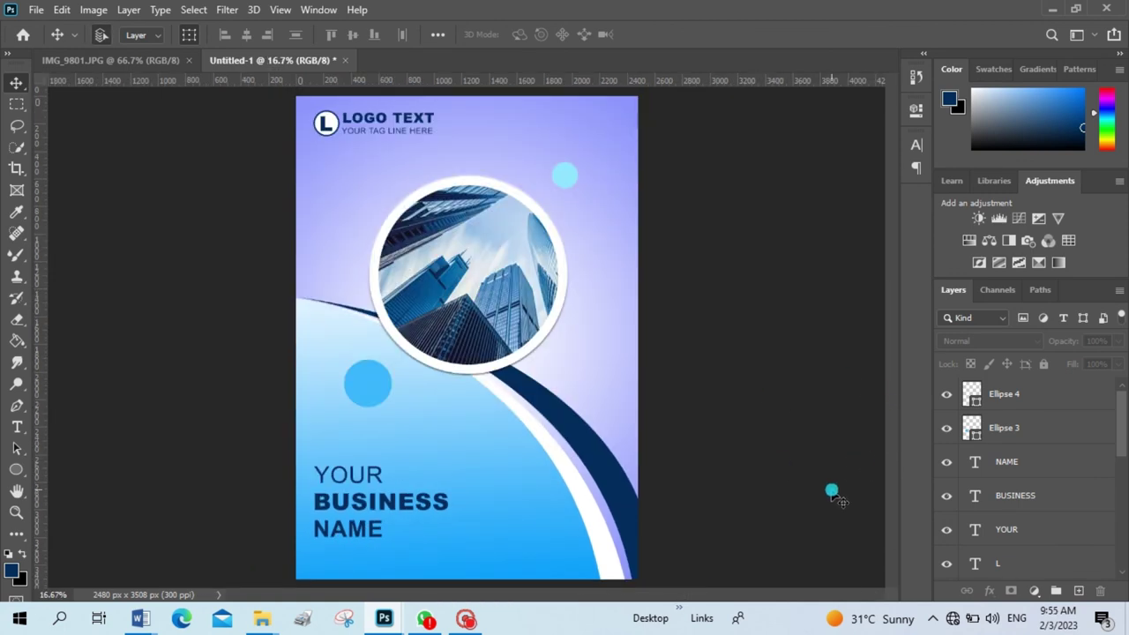